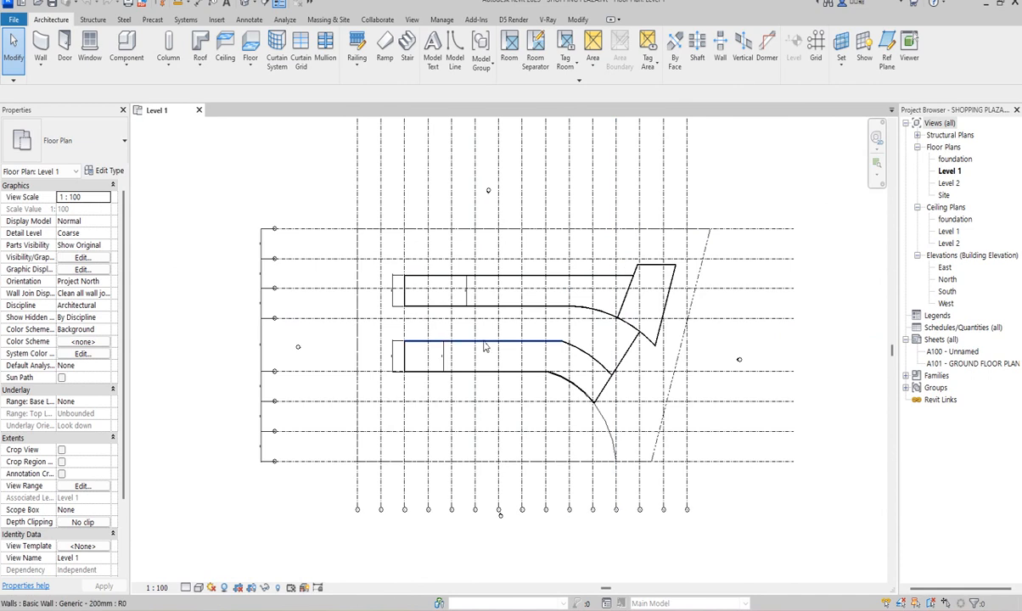
{"action": "scroll", "coordinate": [418, 329], "scroll_direction": "up", "scroll_amount": 2}
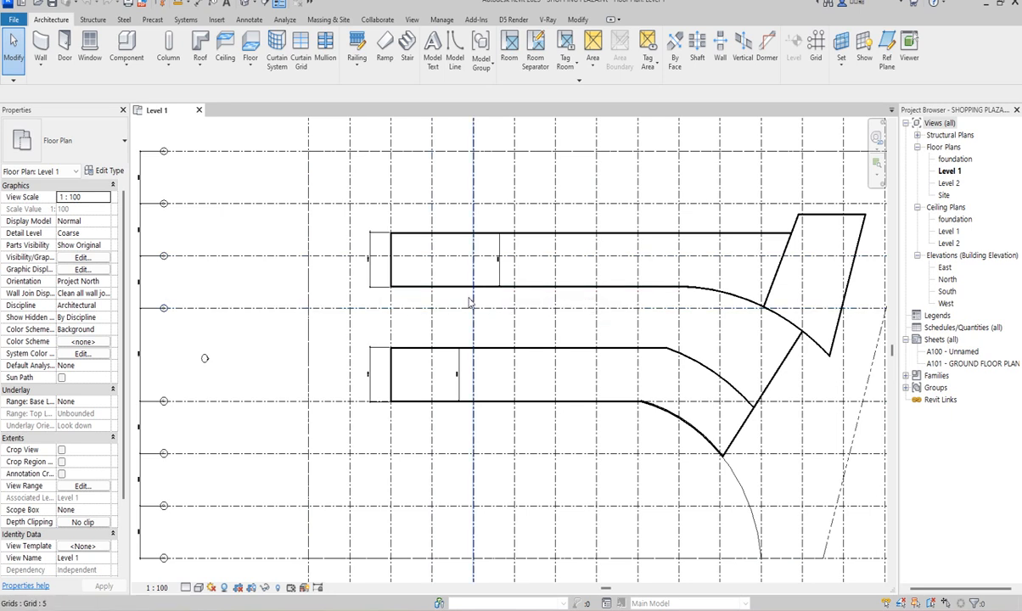
{"action": "scroll", "coordinate": [491, 305], "scroll_direction": "down", "scroll_amount": 3}
{"action": "scroll", "coordinate": [480, 169], "scroll_direction": "up", "scroll_amount": 4}
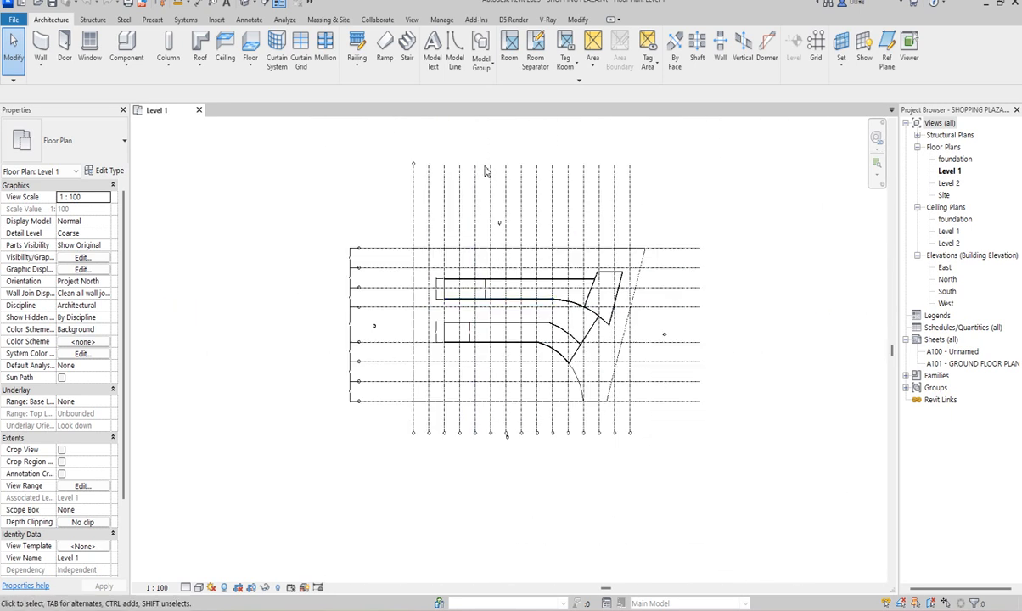
{"action": "left_click", "coordinate": [576, 19]}
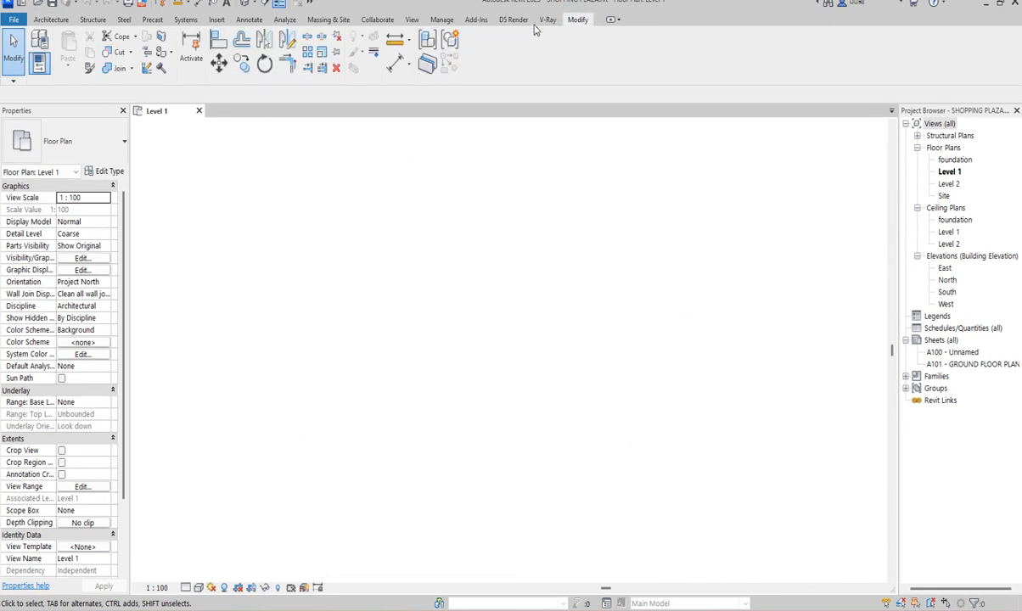
{"action": "left_click", "coordinate": [395, 62]}
{"action": "left_click", "coordinate": [410, 357]}
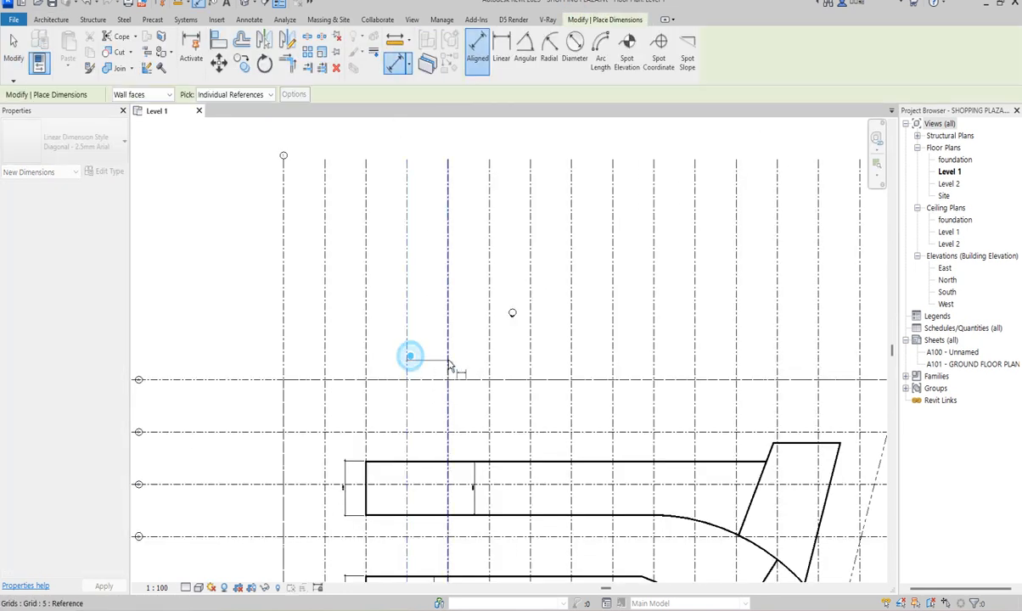
{"action": "left_click", "coordinate": [445, 360]}
{"action": "scroll", "coordinate": [475, 360], "scroll_direction": "up", "scroll_amount": 4}
{"action": "left_click", "coordinate": [502, 346]}
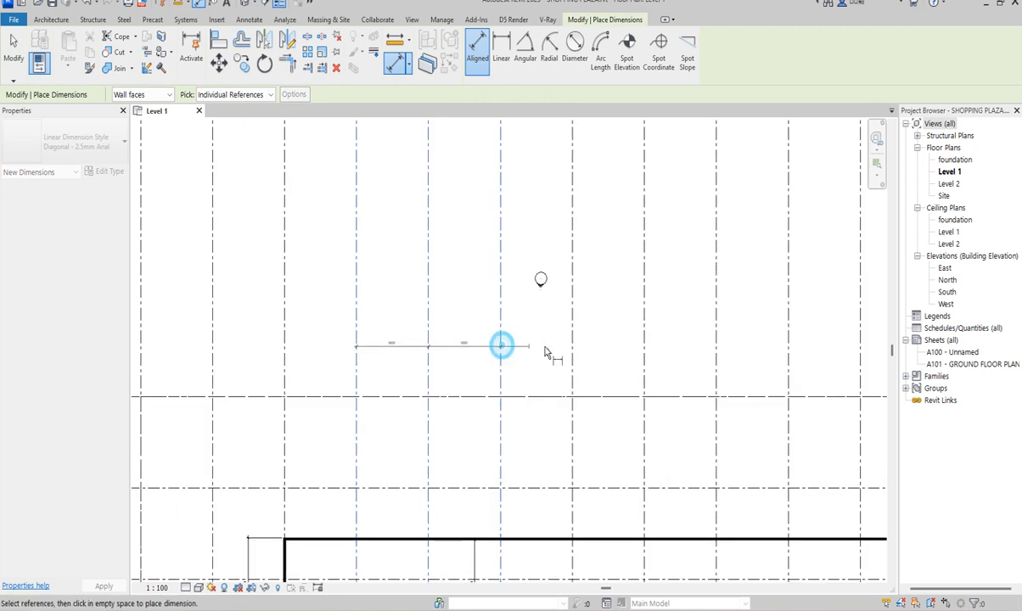
{"action": "scroll", "coordinate": [567, 347], "scroll_direction": "up", "scroll_amount": 4}
{"action": "left_click", "coordinate": [577, 348]}
{"action": "scroll", "coordinate": [531, 328], "scroll_direction": "down", "scroll_amount": 6}
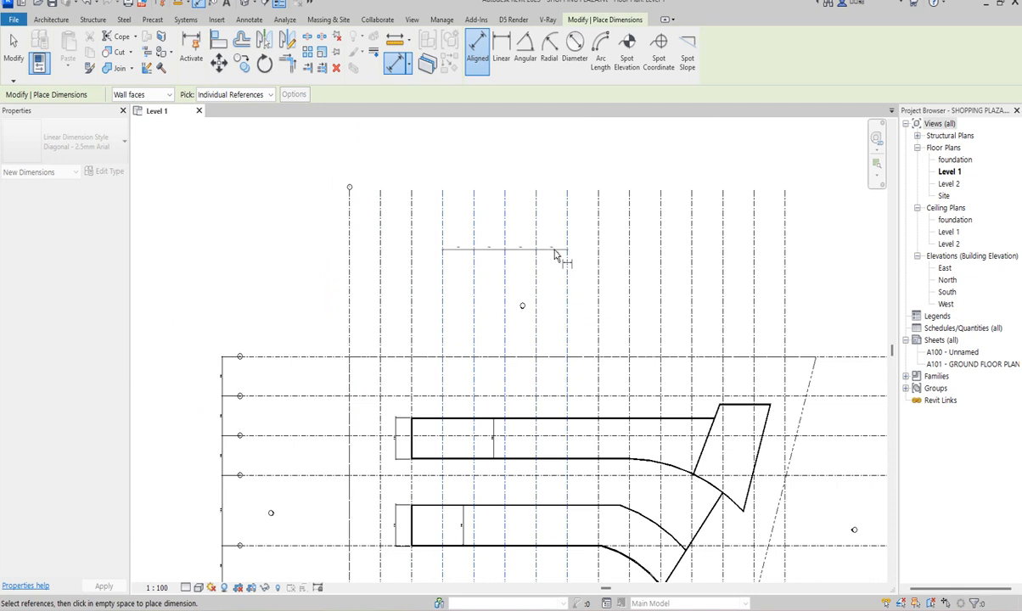
{"action": "right_click", "coordinate": [554, 255]}
{"action": "left_click", "coordinate": [585, 253]}
{"action": "scroll", "coordinate": [497, 292], "scroll_direction": "up", "scroll_amount": 2}
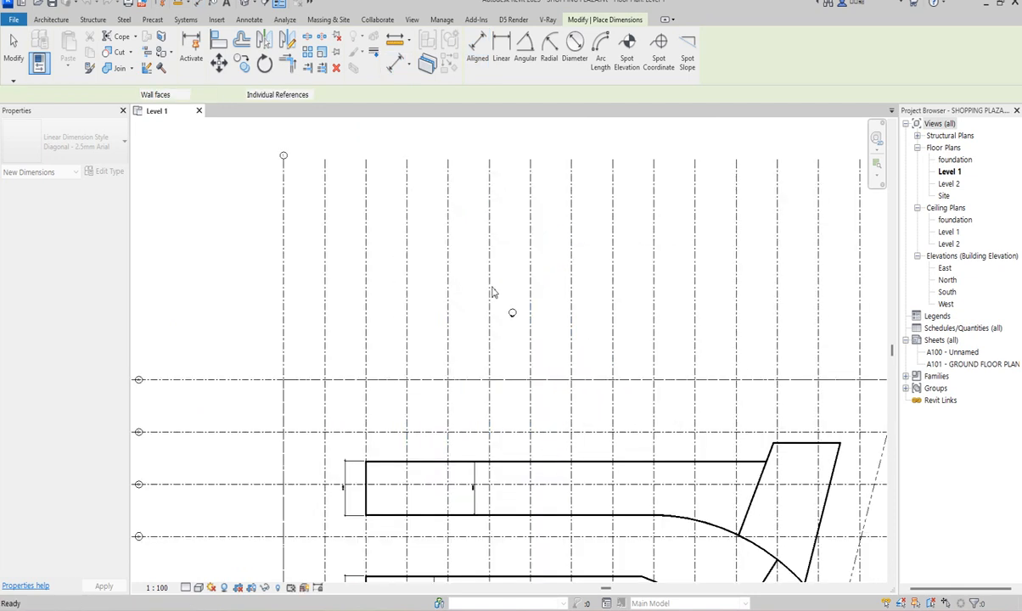
{"action": "scroll", "coordinate": [417, 389], "scroll_direction": "down", "scroll_amount": 3}
{"action": "right_click", "coordinate": [481, 211]}
{"action": "left_click", "coordinate": [491, 213]}
Draw a Generic - 200mm wall along Grid 5 from the upper wing's top wall to the lower wing's bottom wall, 29000 mm long
{"action": "scroll", "coordinate": [425, 465], "scroll_direction": "up", "scroll_amount": 4}
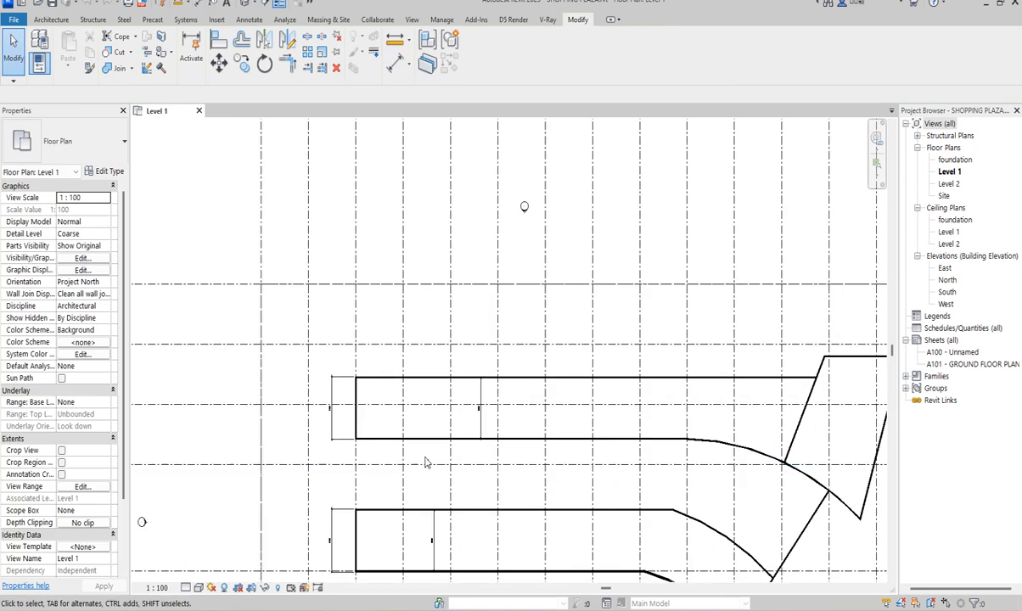
{"action": "left_click", "coordinate": [424, 443]}
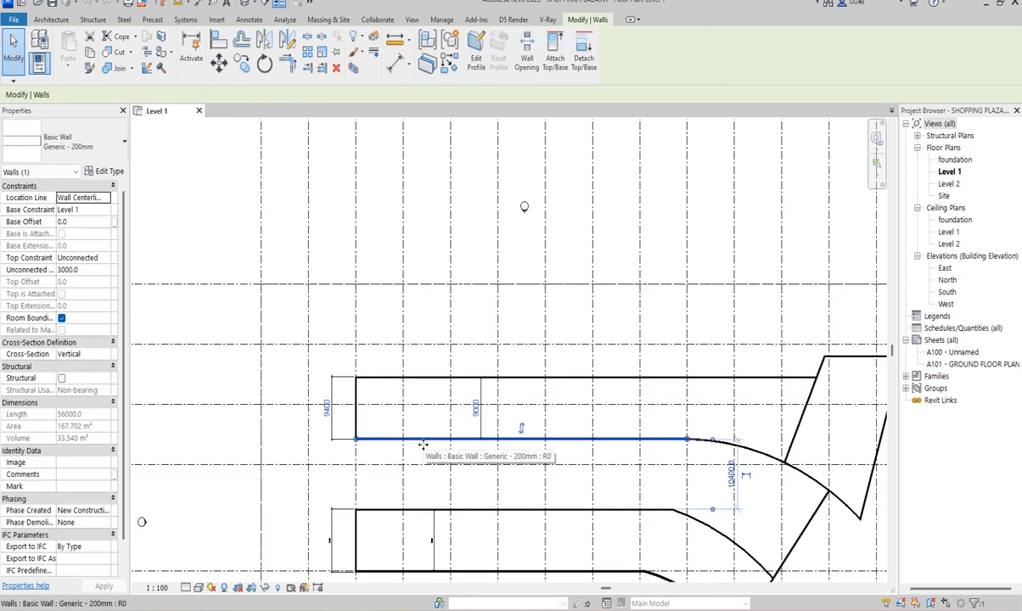
{"action": "left_click", "coordinate": [429, 64]}
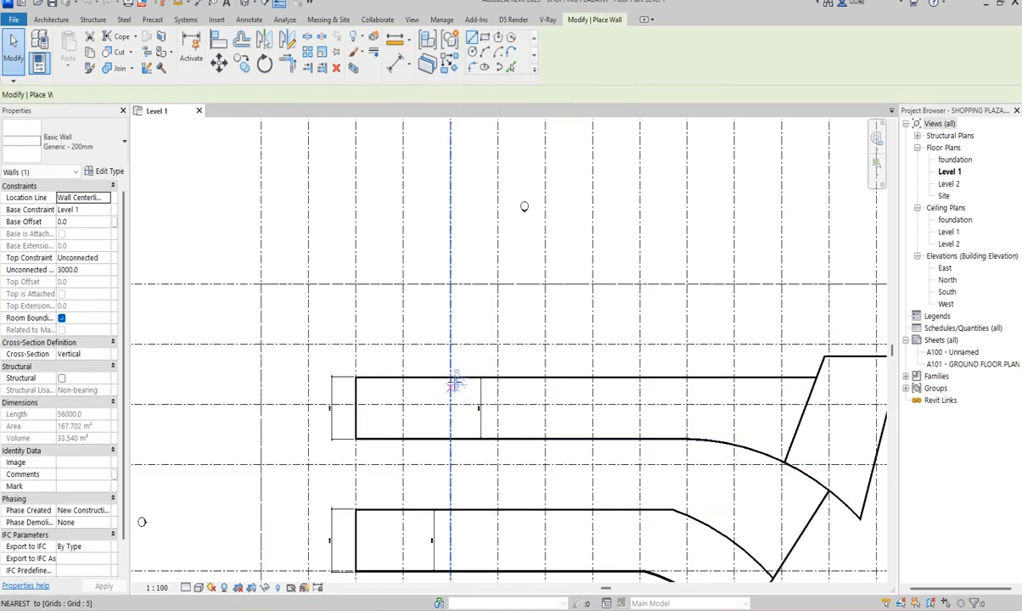
{"action": "left_click", "coordinate": [451, 378]}
{"action": "scroll", "coordinate": [443, 463], "scroll_direction": "down", "scroll_amount": 3}
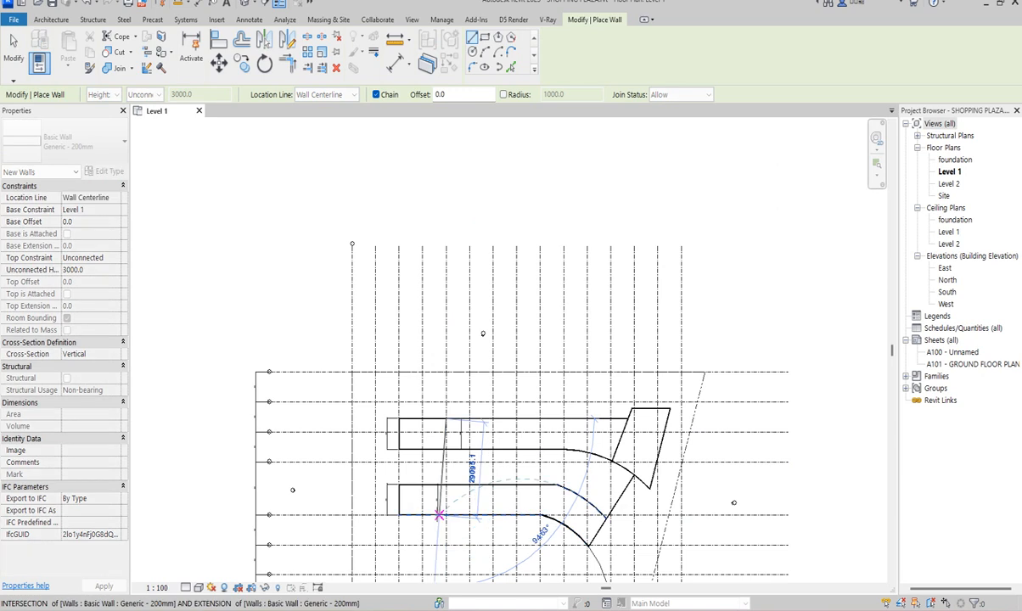
{"action": "scroll", "coordinate": [439, 516], "scroll_direction": "up", "scroll_amount": 2}
{"action": "scroll", "coordinate": [439, 515], "scroll_direction": "up", "scroll_amount": 2}
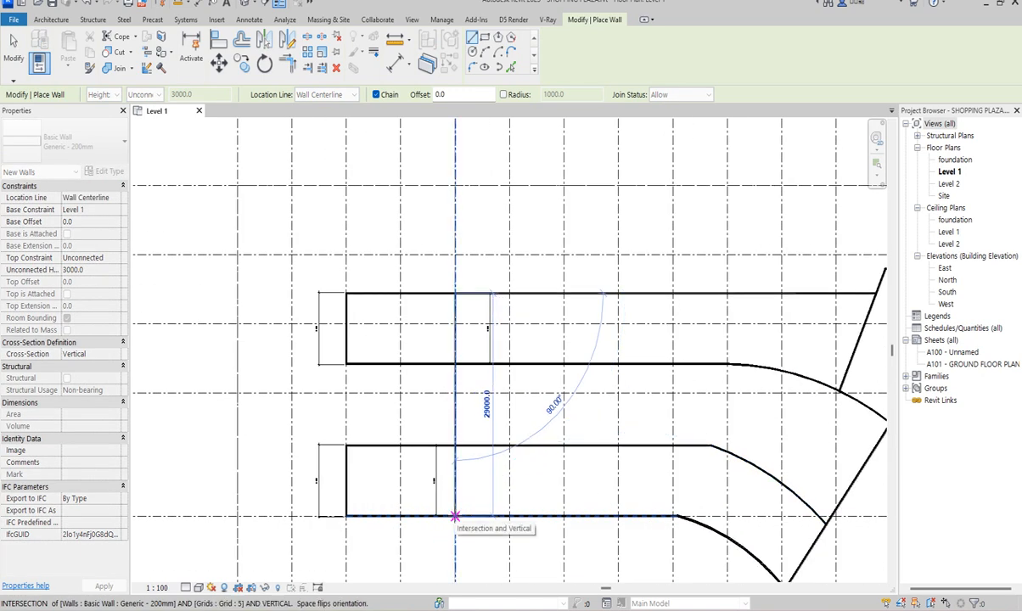
{"action": "left_click", "coordinate": [455, 517]}
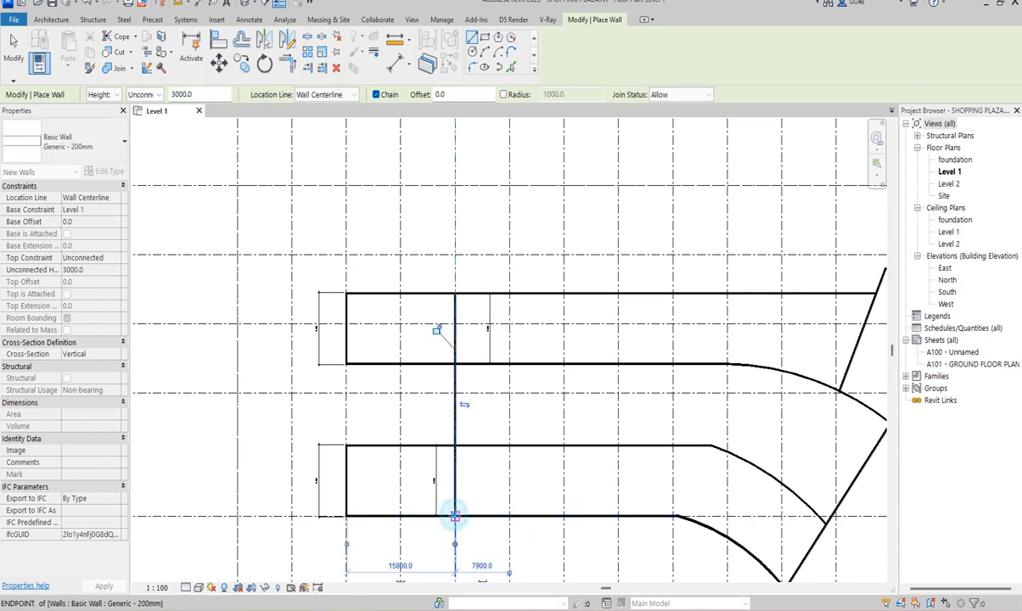
{"action": "key", "text": "Escape"}
{"action": "right_click", "coordinate": [414, 222]}
{"action": "left_click", "coordinate": [450, 234]}
Draw a vertical wall closing the gap between the upper and lower wings at their left ends
{"action": "scroll", "coordinate": [399, 454], "scroll_direction": "up", "scroll_amount": 1}
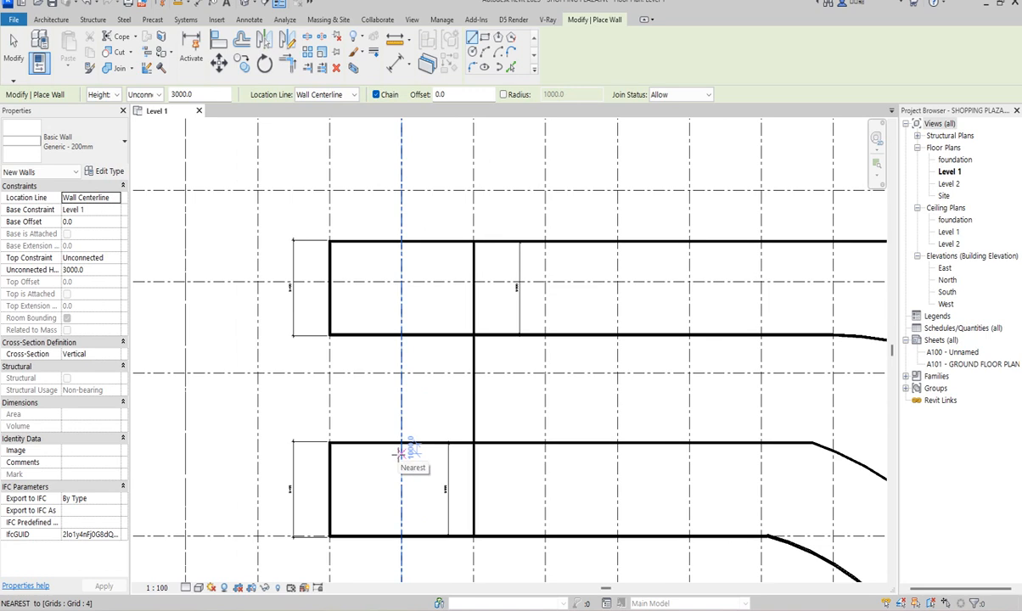
{"action": "scroll", "coordinate": [408, 450], "scroll_direction": "down", "scroll_amount": 2}
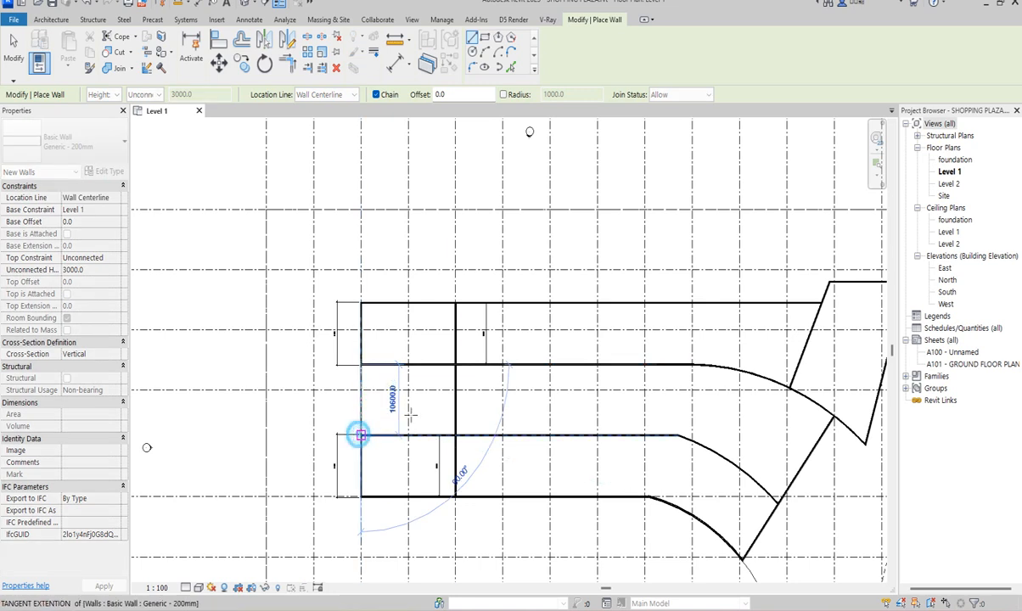
{"action": "scroll", "coordinate": [381, 472], "scroll_direction": "up", "scroll_amount": 2}
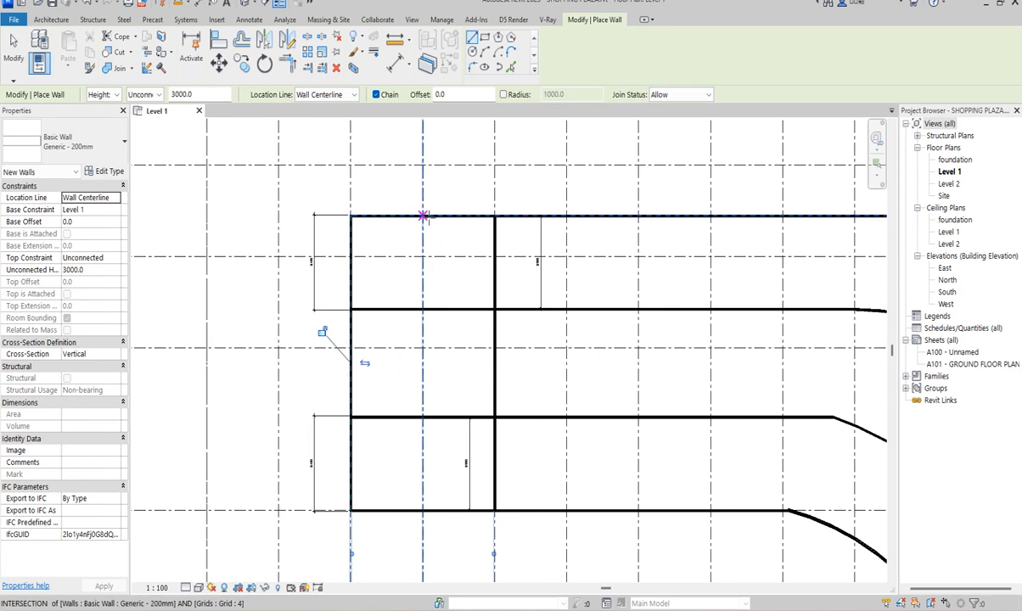
Draw a partition wall across the upper wing along Grid 4, and end wall placement
{"action": "left_click", "coordinate": [423, 217]}
{"action": "key", "text": "Escape"}
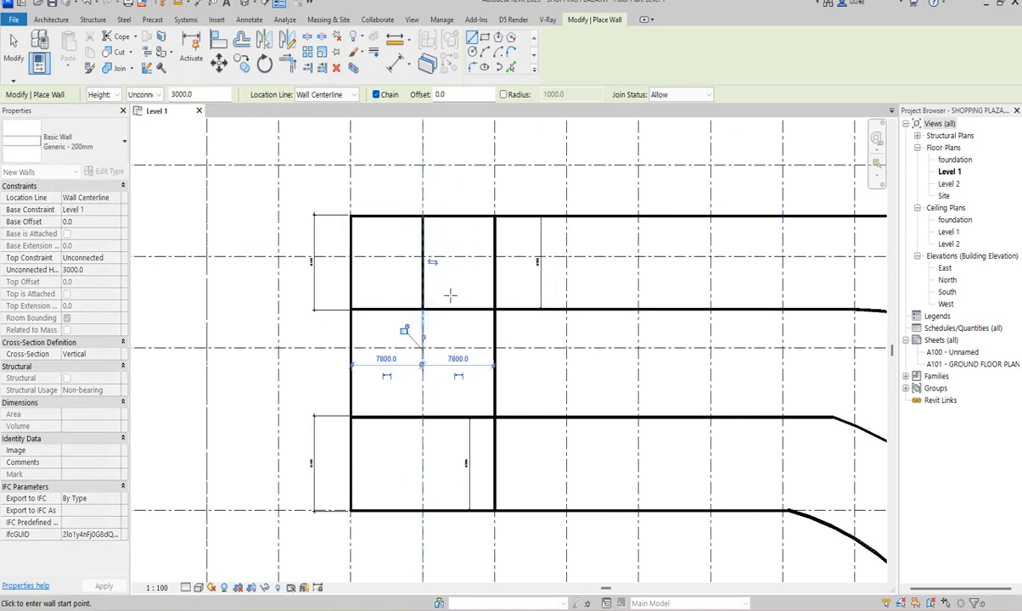
{"action": "scroll", "coordinate": [452, 292], "scroll_direction": "down", "scroll_amount": 3}
{"action": "scroll", "coordinate": [436, 442], "scroll_direction": "up", "scroll_amount": 2}
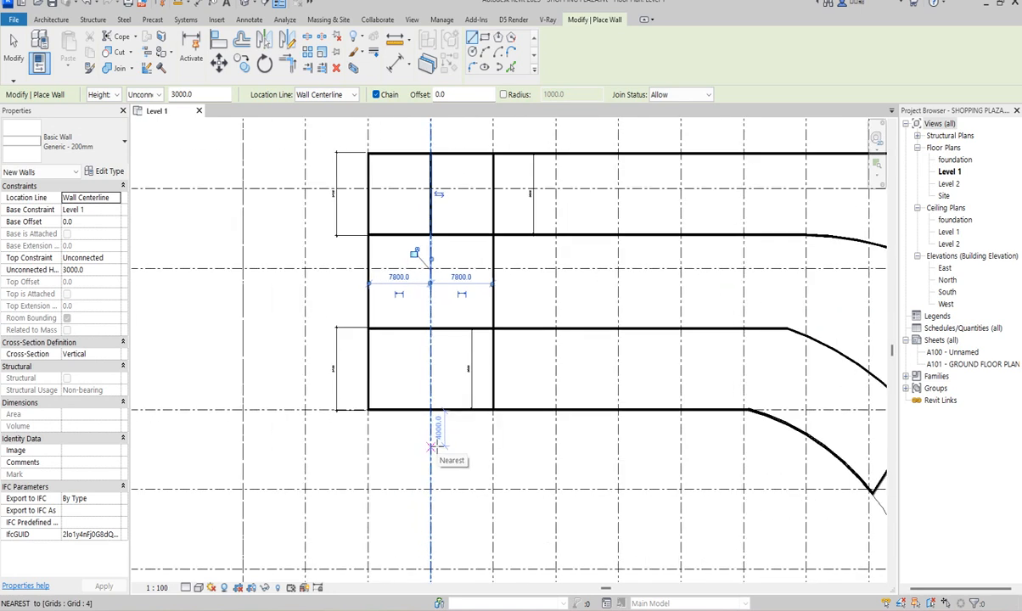
{"action": "scroll", "coordinate": [456, 387], "scroll_direction": "down", "scroll_amount": 2}
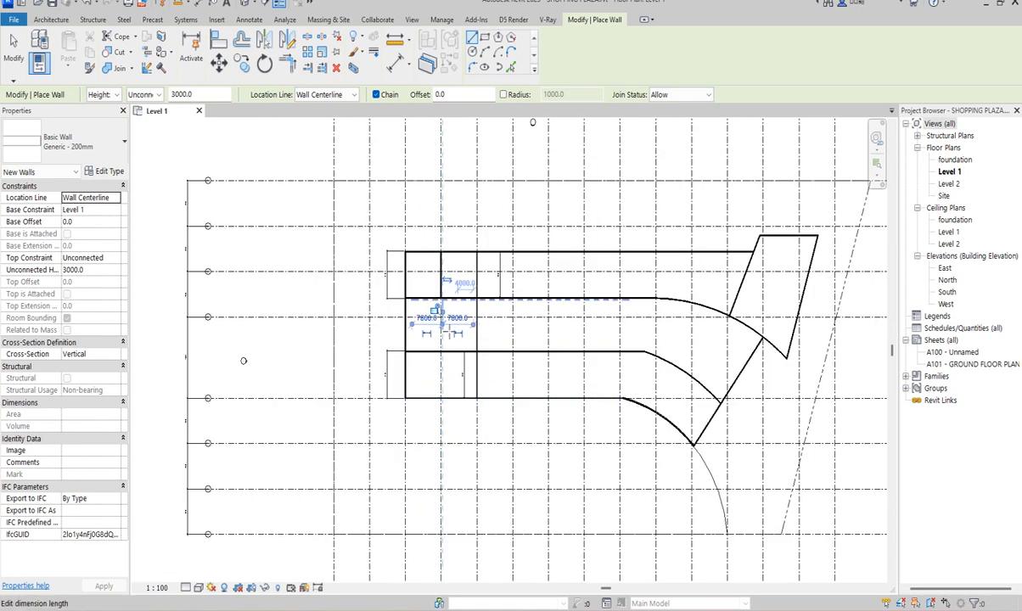
{"action": "scroll", "coordinate": [439, 313], "scroll_direction": "down", "scroll_amount": 1}
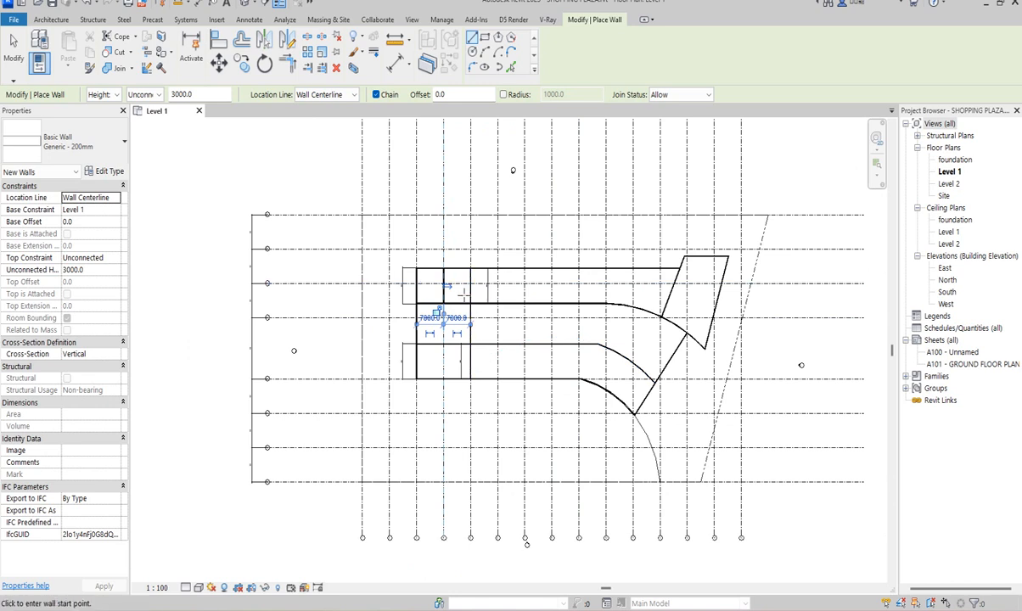
{"action": "scroll", "coordinate": [464, 294], "scroll_direction": "up", "scroll_amount": 3}
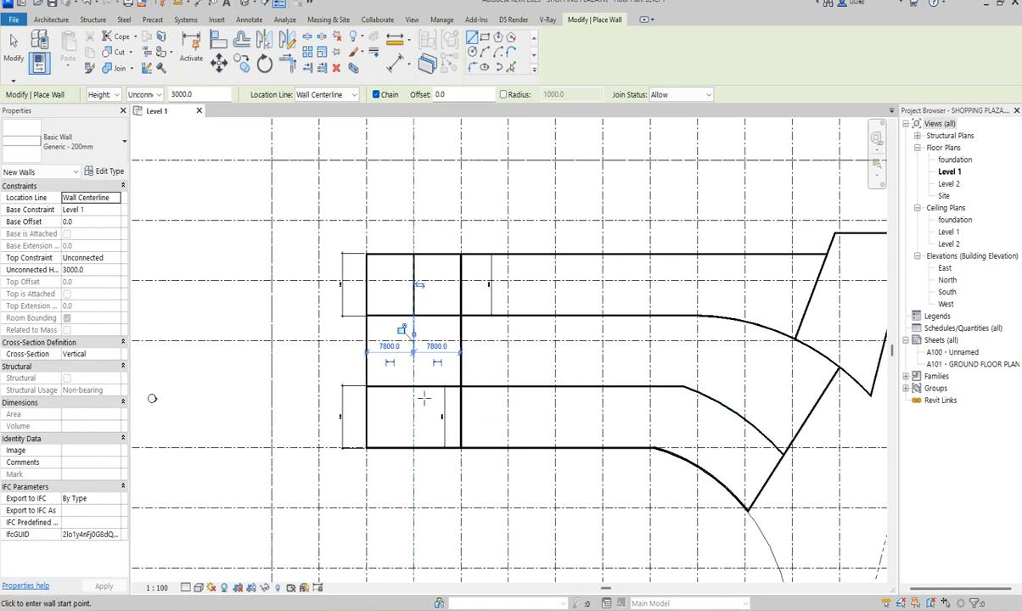
{"action": "right_click", "coordinate": [445, 190]}
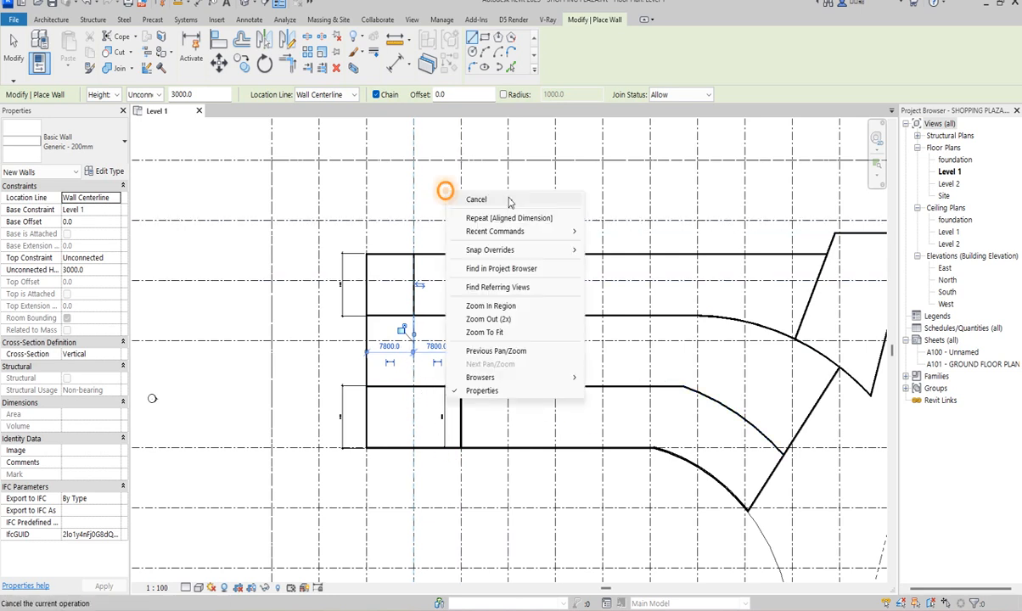
{"action": "left_click", "coordinate": [477, 201]}
{"action": "right_click", "coordinate": [439, 178]}
{"action": "left_click", "coordinate": [470, 191]}
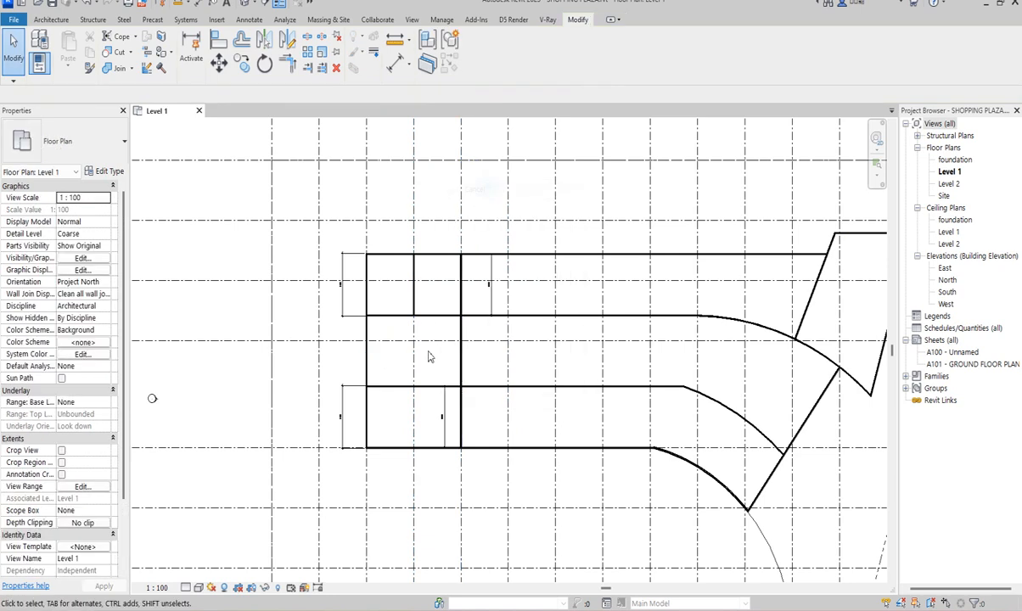
Shorten the lower wing's top wall so that its left end stops at the Grid 5 wall
{"action": "left_click", "coordinate": [423, 388]}
{"action": "left_click_drag", "start_coordinate": [368, 388], "coordinate": [461, 387]}
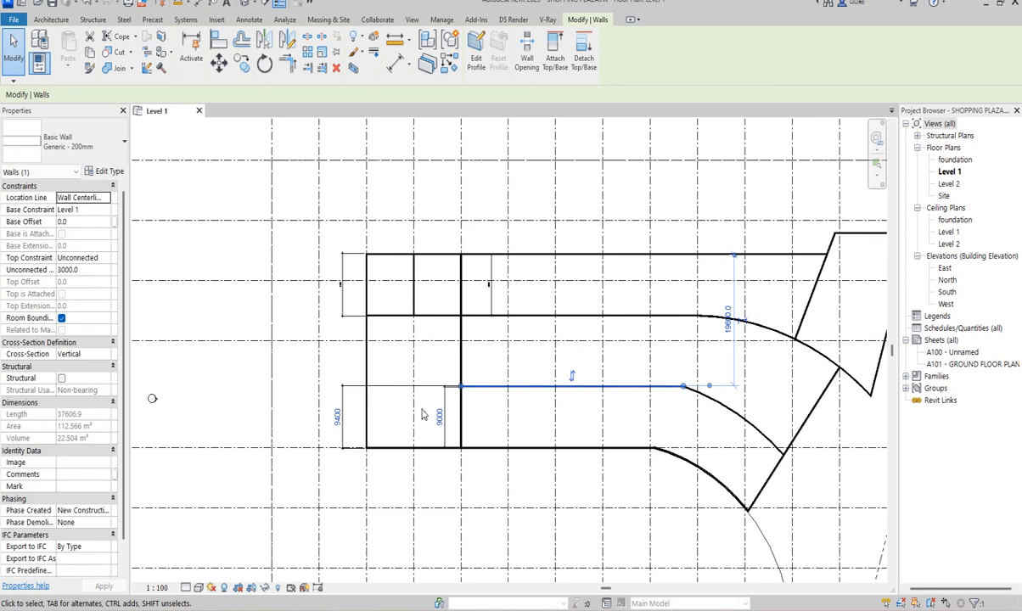
{"action": "left_click", "coordinate": [435, 413]}
{"action": "key", "text": "Return"}
Extend the Grid 4 partition wall down to the line of the lower wing's top wall, making it 19800 mm long
{"action": "scroll", "coordinate": [502, 414], "scroll_direction": "down", "scroll_amount": 3}
{"action": "scroll", "coordinate": [416, 325], "scroll_direction": "up", "scroll_amount": 1}
{"action": "scroll", "coordinate": [417, 325], "scroll_direction": "up", "scroll_amount": 1}
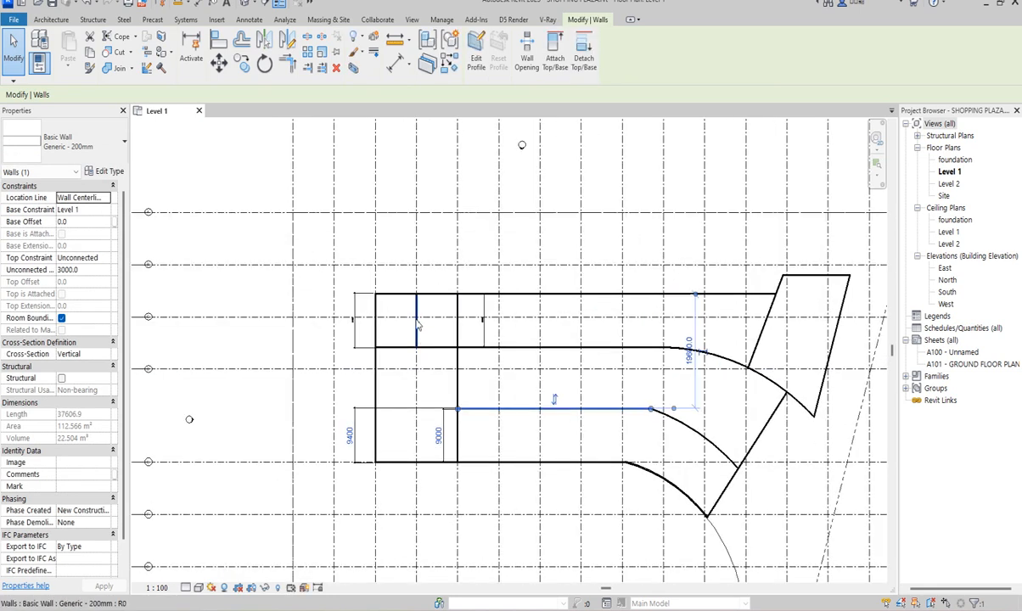
{"action": "scroll", "coordinate": [417, 331], "scroll_direction": "up", "scroll_amount": 2}
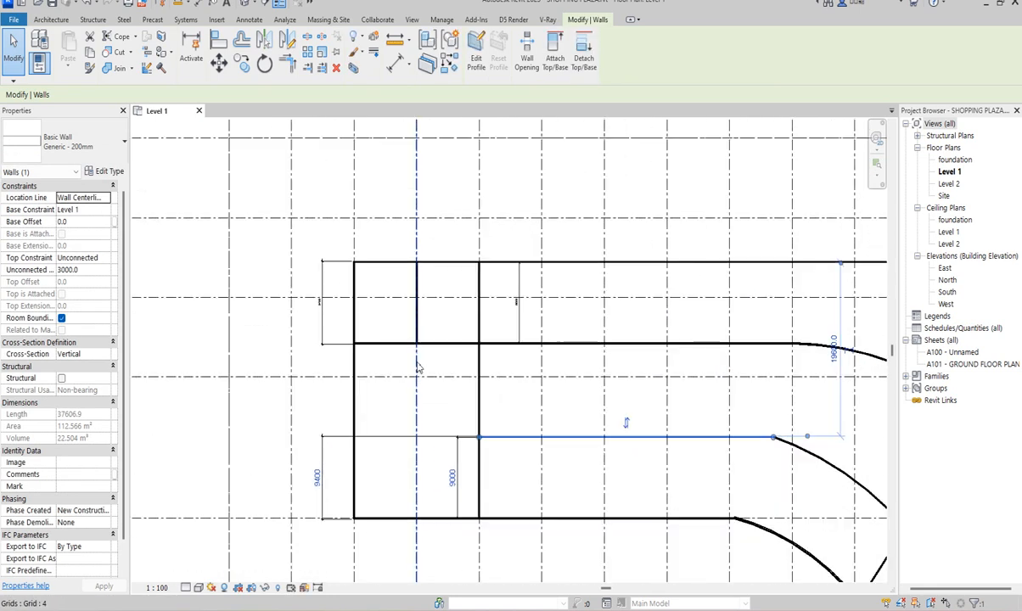
{"action": "left_click", "coordinate": [420, 286]}
{"action": "left_click_drag", "start_coordinate": [417, 346], "coordinate": [417, 437]}
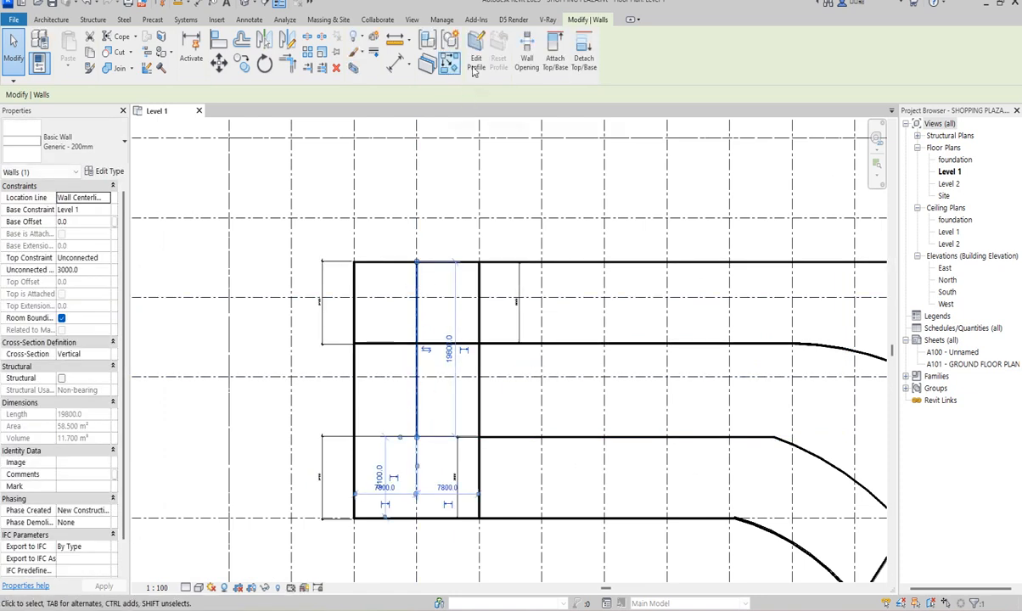
Draw a matching horizontal wall from the lower end of the Grid 4 wall to the left outer wall
{"action": "left_click", "coordinate": [449, 62]}
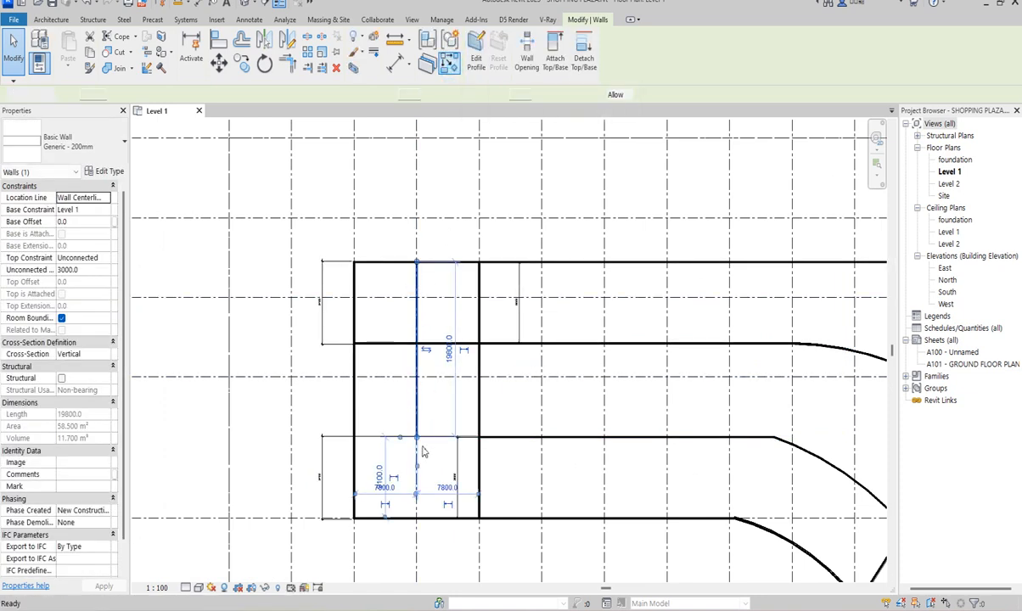
{"action": "left_click", "coordinate": [354, 438]}
{"action": "key", "text": "Escape"}
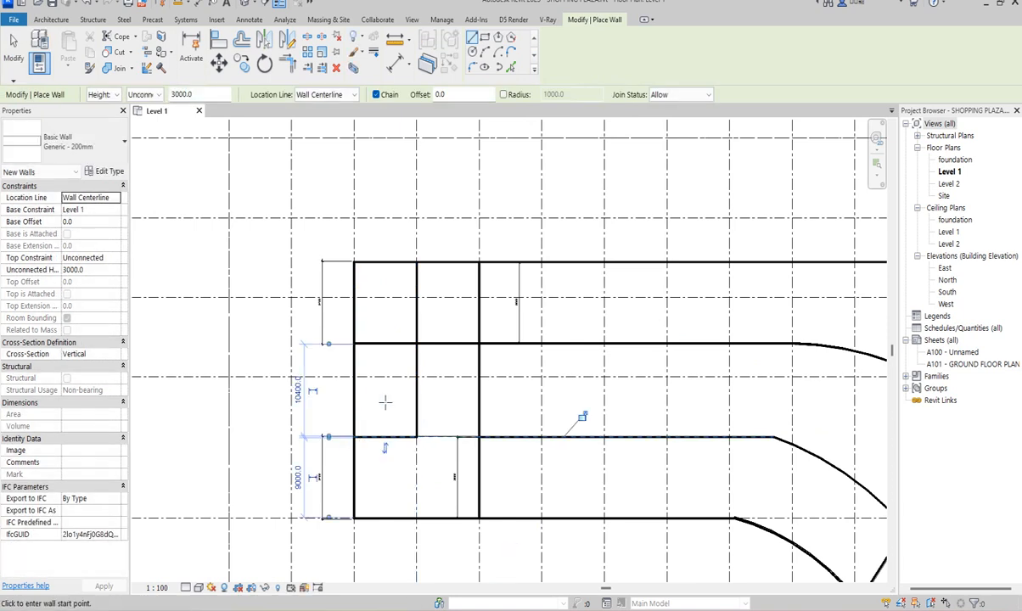
{"action": "right_click", "coordinate": [385, 401]}
{"action": "left_click", "coordinate": [422, 411]}
Draw three partition walls across the upper wing, on Grid 6 and the next two grid lines to its right
{"action": "scroll", "coordinate": [390, 418], "scroll_direction": "down", "scroll_amount": 4}
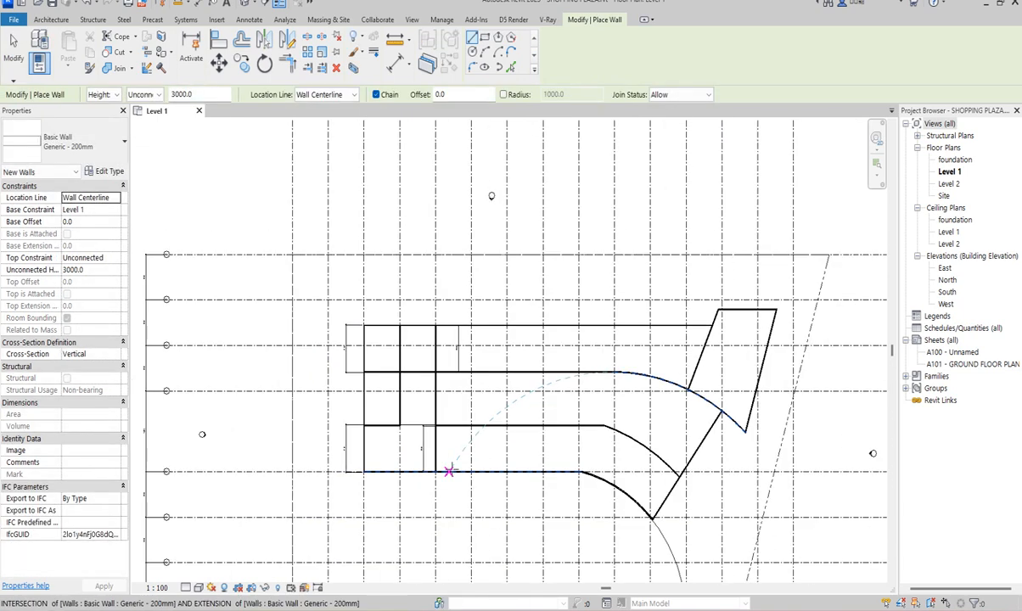
{"action": "scroll", "coordinate": [452, 468], "scroll_direction": "up", "scroll_amount": 3}
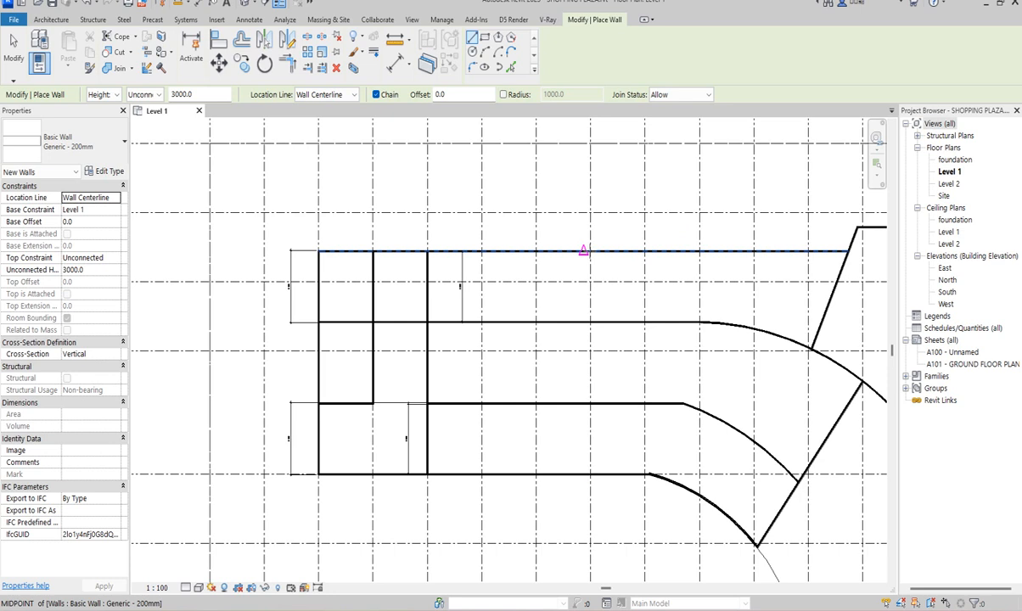
{"action": "left_click", "coordinate": [591, 251]}
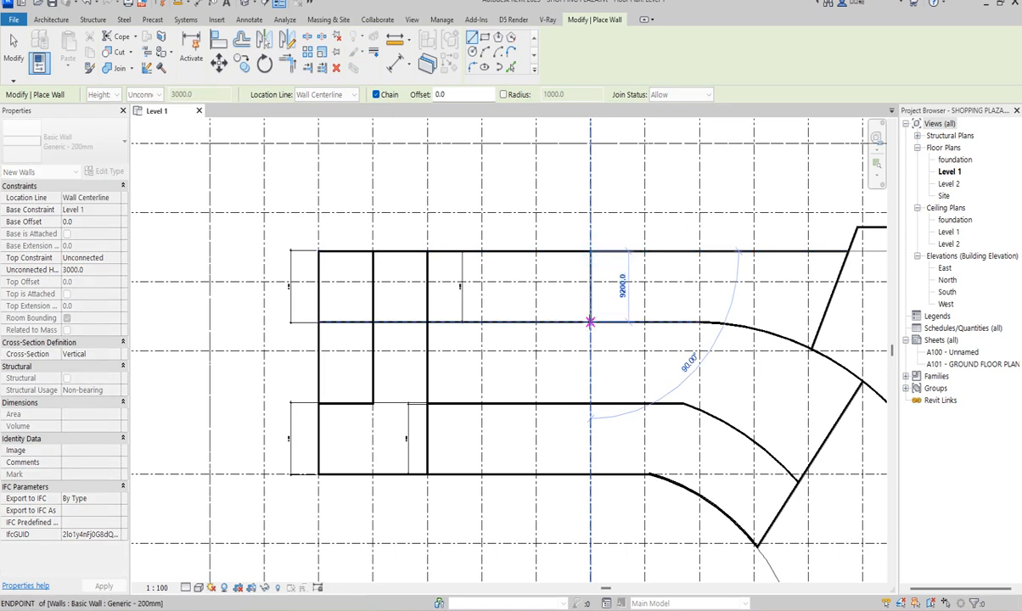
{"action": "left_click", "coordinate": [590, 323]}
{"action": "key", "text": "Escape"}
{"action": "left_click", "coordinate": [536, 251]}
{"action": "left_click", "coordinate": [536, 323]}
{"action": "key", "text": "Escape"}
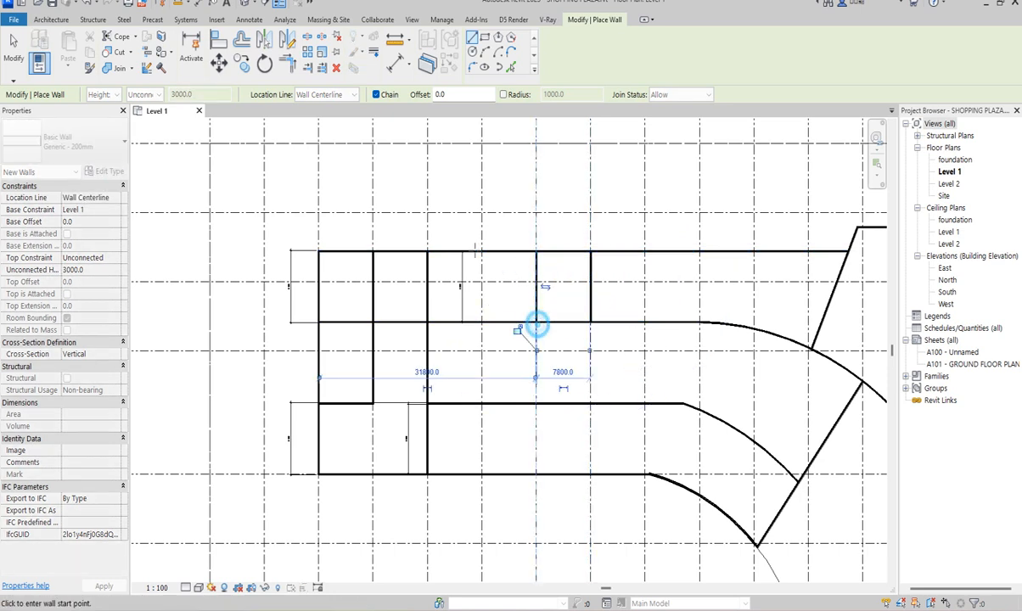
{"action": "left_click", "coordinate": [482, 251]}
{"action": "left_click", "coordinate": [482, 323]}
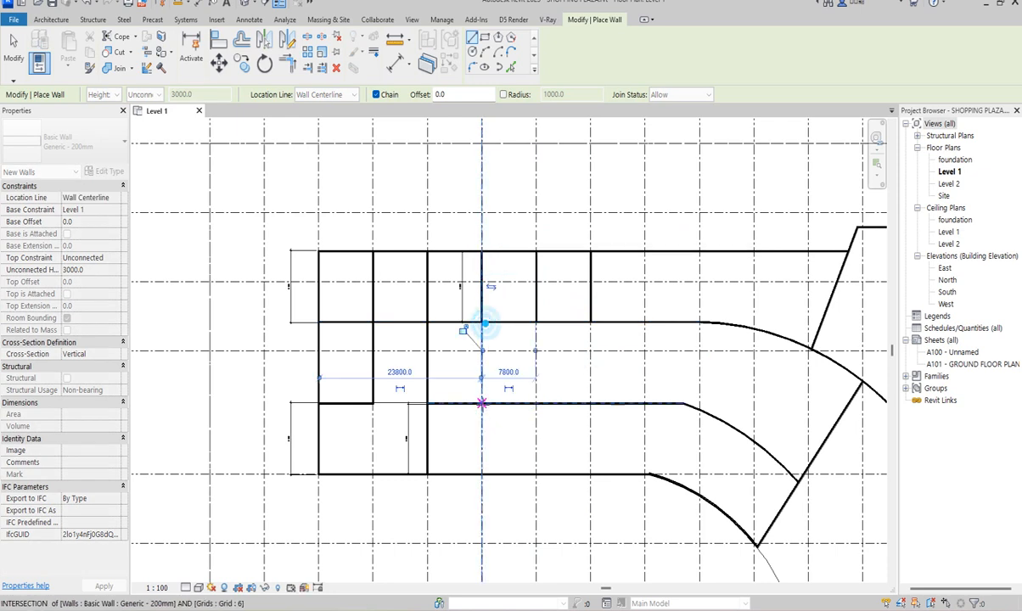
{"action": "key", "text": "Escape"}
Draw a partition wall across the lower wing along Grid 6
{"action": "left_click", "coordinate": [481, 405]}
{"action": "left_click", "coordinate": [481, 474]}
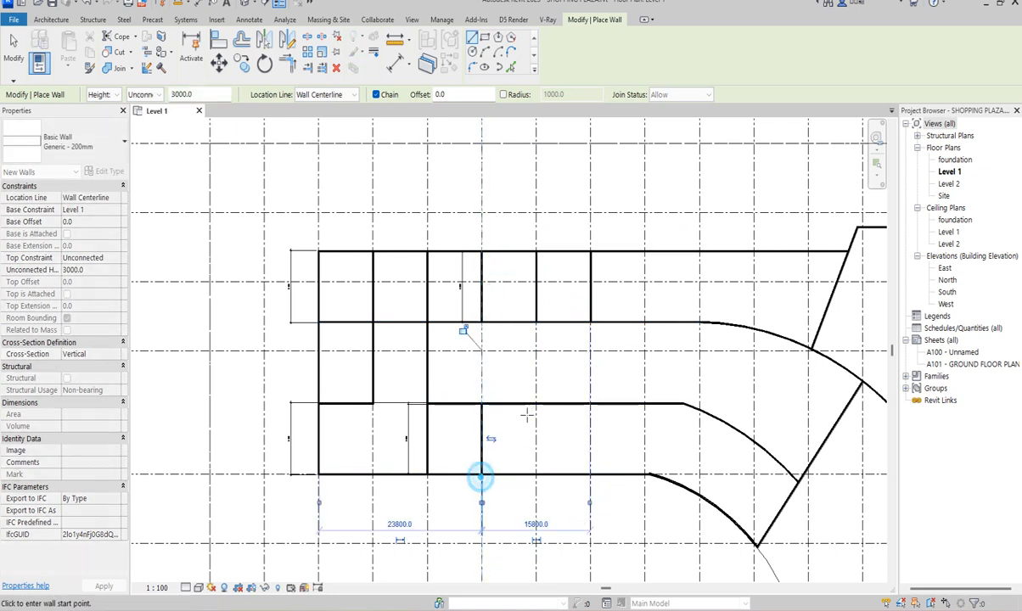
Draw two partition walls across the lower wing, one along Grid 7 and one along Grid 8
{"action": "key", "text": "Escape"}
{"action": "left_click", "coordinate": [536, 404]}
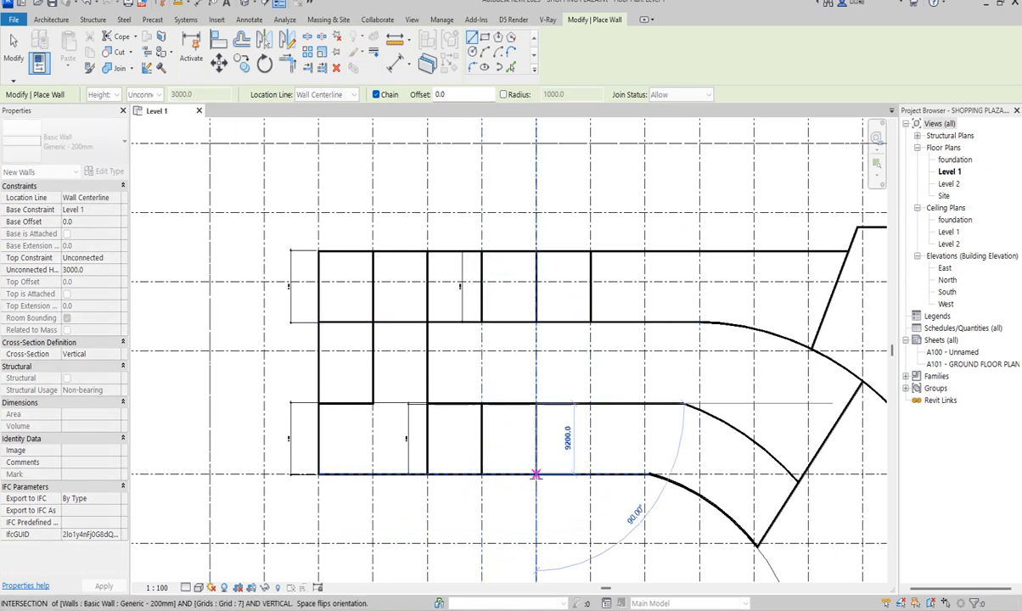
{"action": "left_click", "coordinate": [536, 474]}
{"action": "key", "text": "Escape"}
{"action": "left_click", "coordinate": [590, 404]}
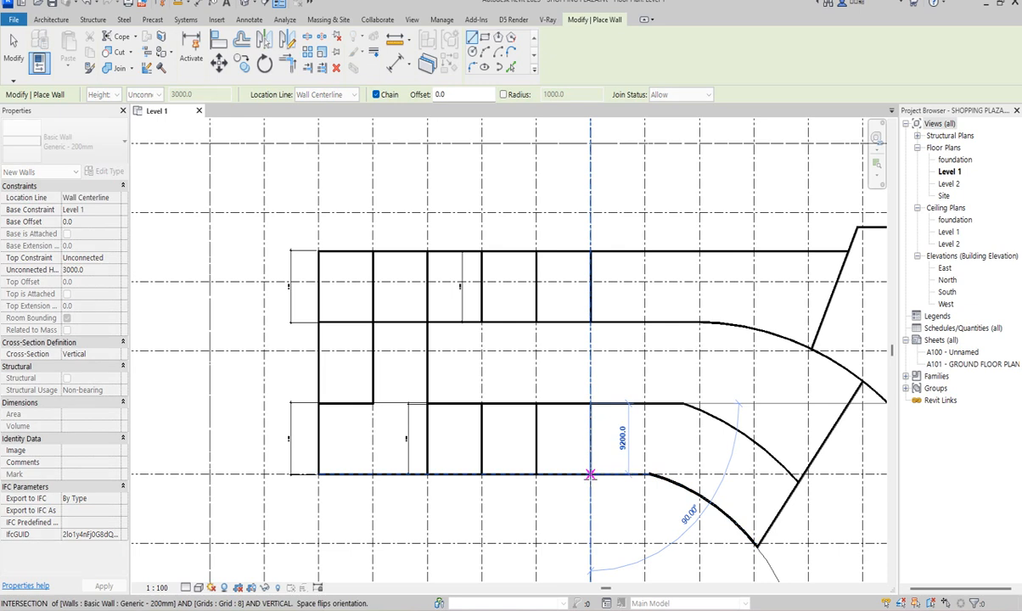
{"action": "left_click", "coordinate": [590, 474]}
{"action": "key", "text": "Escape"}
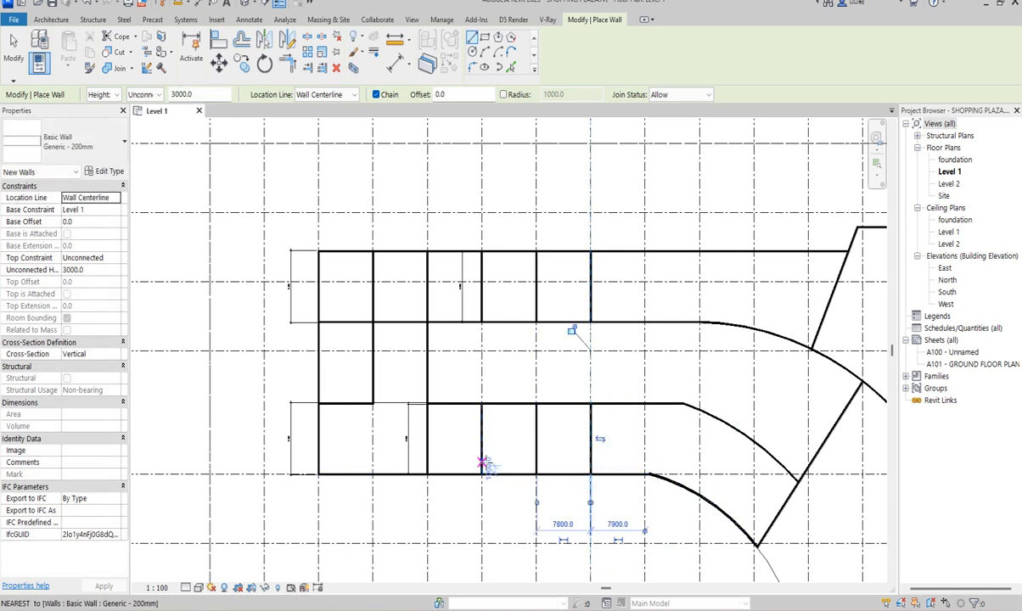
Draw partition walls across both wings on the grid line right of Grid 8, and across the upper wing on the grid line after it
{"action": "left_click", "coordinate": [645, 323]}
{"action": "left_click", "coordinate": [646, 251]}
{"action": "key", "text": "Escape"}
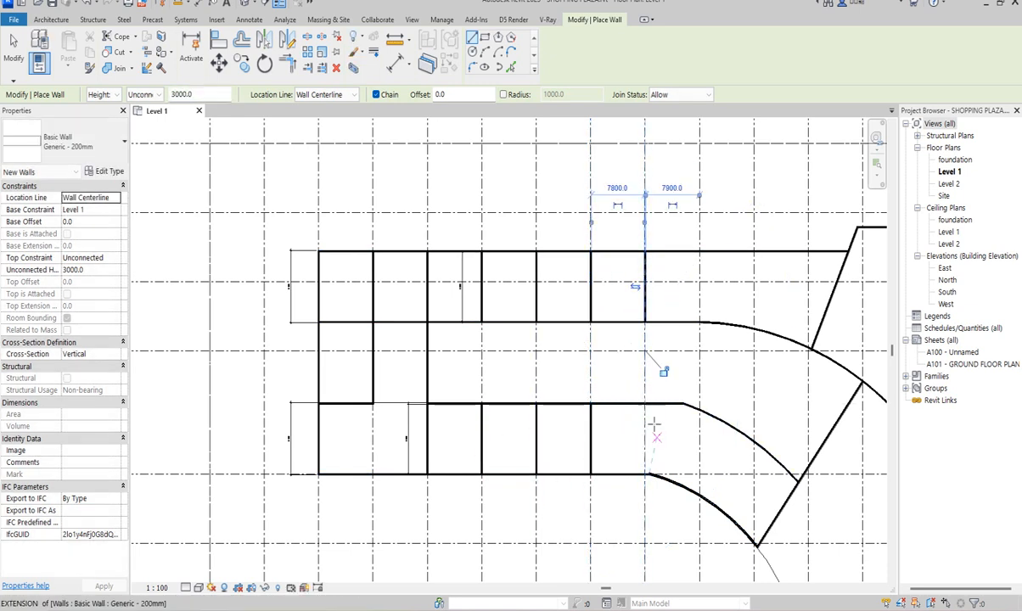
{"action": "left_click", "coordinate": [645, 404]}
{"action": "left_click", "coordinate": [643, 476]}
{"action": "key", "text": "Escape"}
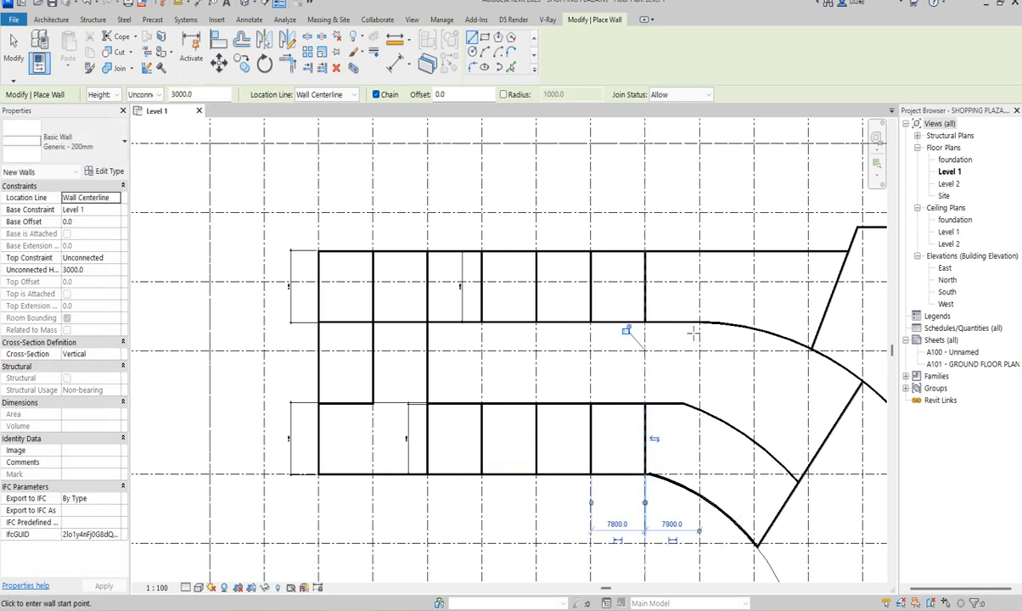
{"action": "left_click", "coordinate": [699, 323]}
{"action": "left_click", "coordinate": [700, 251]}
{"action": "key", "text": "Escape"}
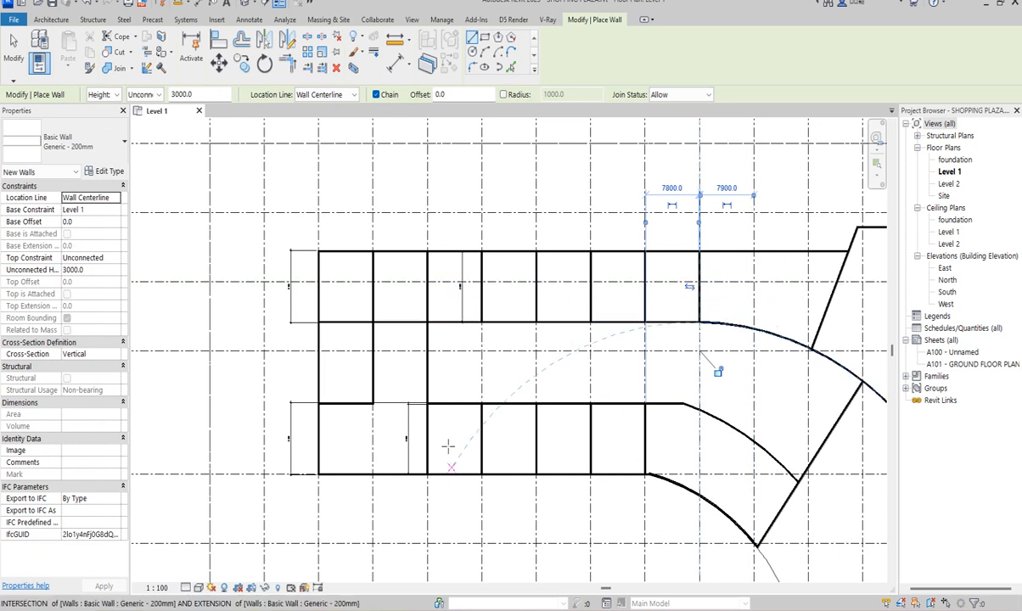
Draw a partition wall across the lower wing about 3700 mm right of the Grid 5 wall, and delete the lower wing's Grid 6 wall
{"action": "scroll", "coordinate": [456, 420], "scroll_direction": "up", "scroll_amount": 1}
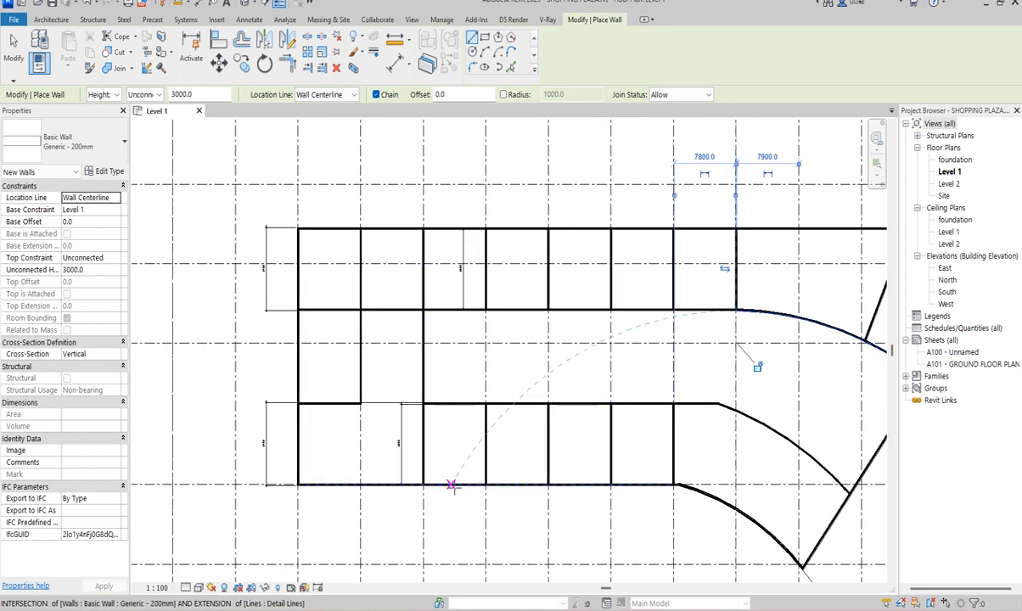
{"action": "left_click", "coordinate": [454, 405]}
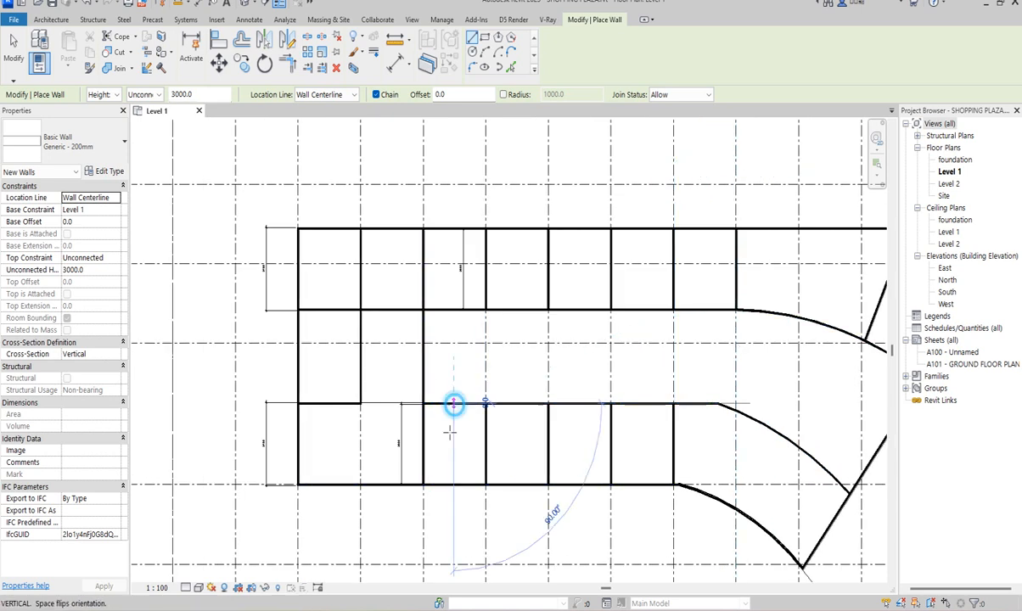
{"action": "left_click", "coordinate": [456, 482]}
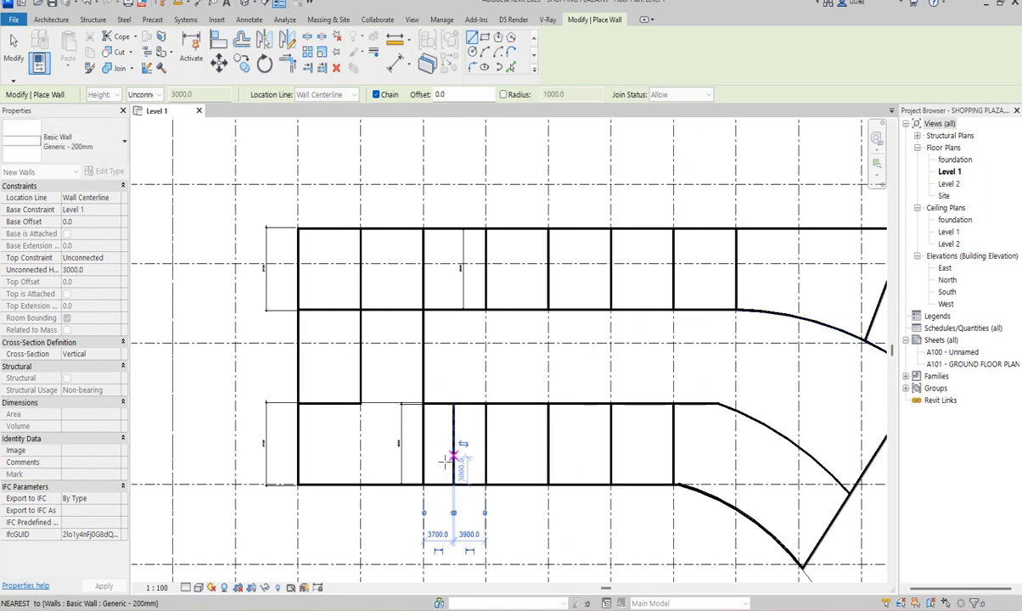
{"action": "scroll", "coordinate": [456, 471], "scroll_direction": "up", "scroll_amount": 2}
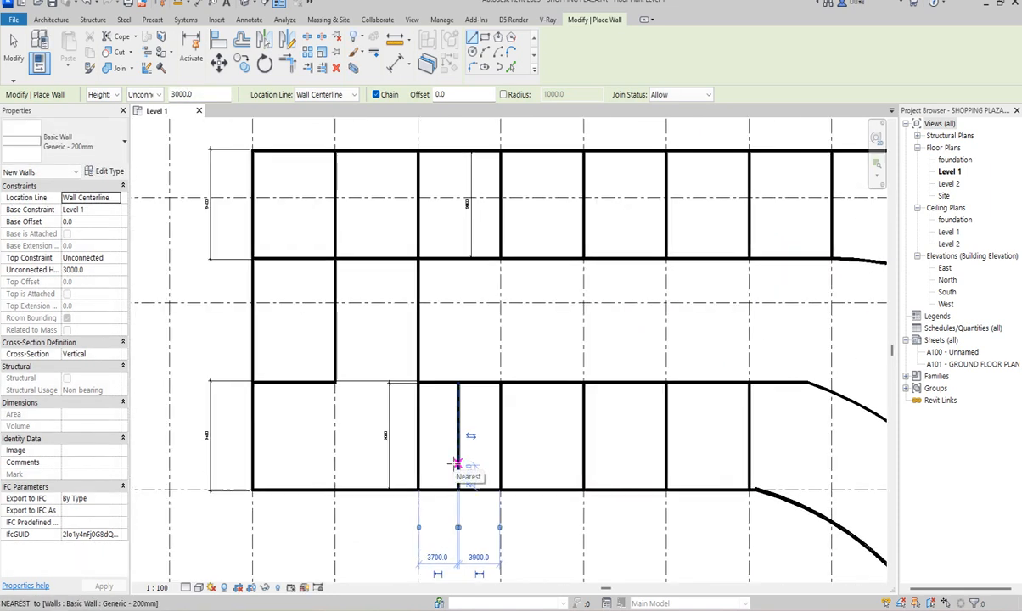
{"action": "right_click", "coordinate": [503, 411]}
{"action": "left_click", "coordinate": [552, 209]}
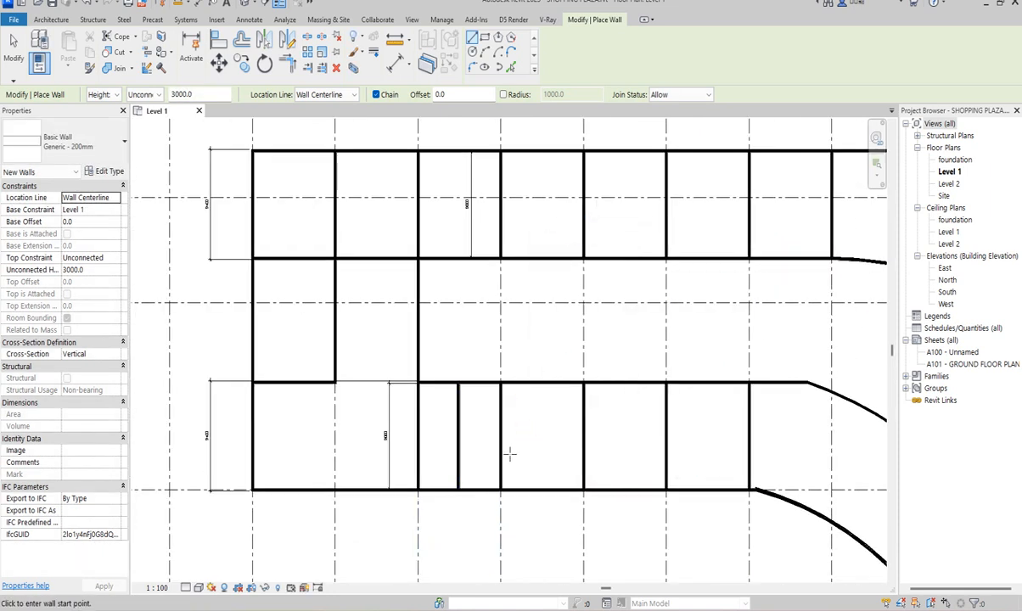
{"action": "right_click", "coordinate": [534, 428]}
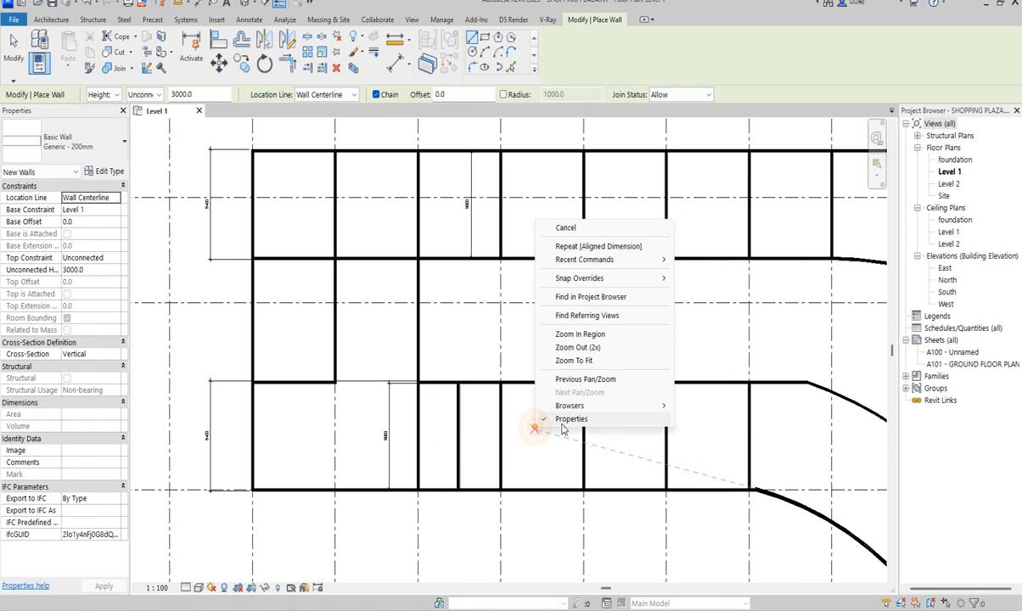
{"action": "left_click", "coordinate": [566, 229]}
{"action": "left_click", "coordinate": [502, 411]}
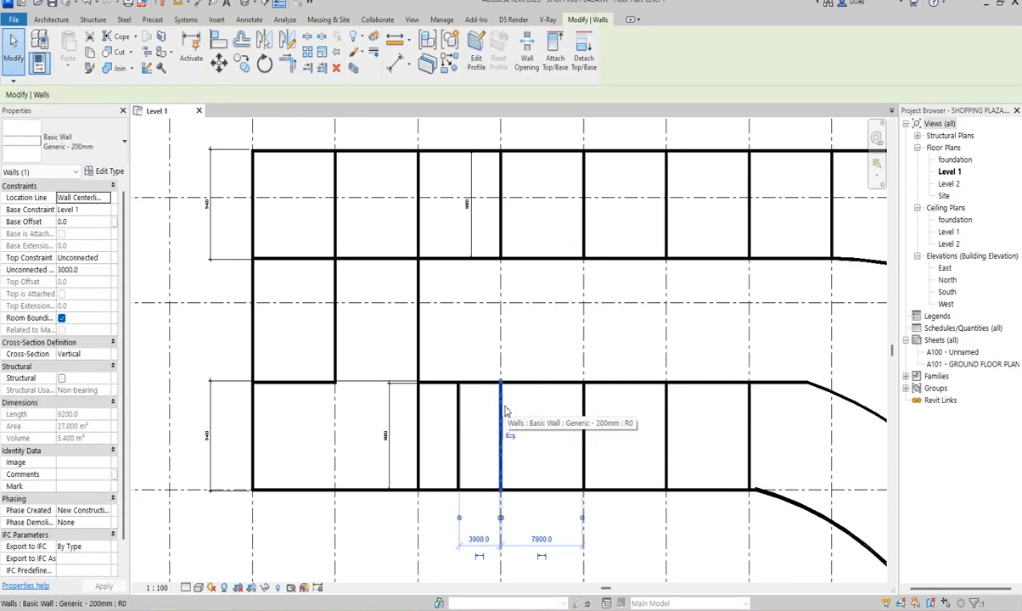
{"action": "key", "text": "Delete"}
Try to split the lower wing's bottom wall with a 25 mm joint gap between Grid 5 and the new partition
{"action": "scroll", "coordinate": [440, 472], "scroll_direction": "up", "scroll_amount": 2}
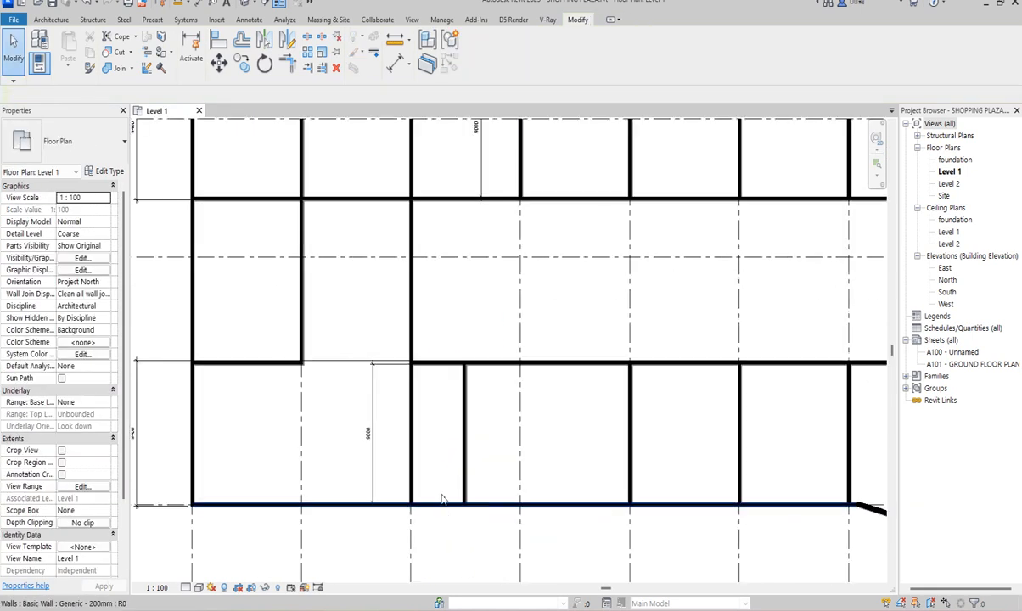
{"action": "left_click", "coordinate": [322, 38]}
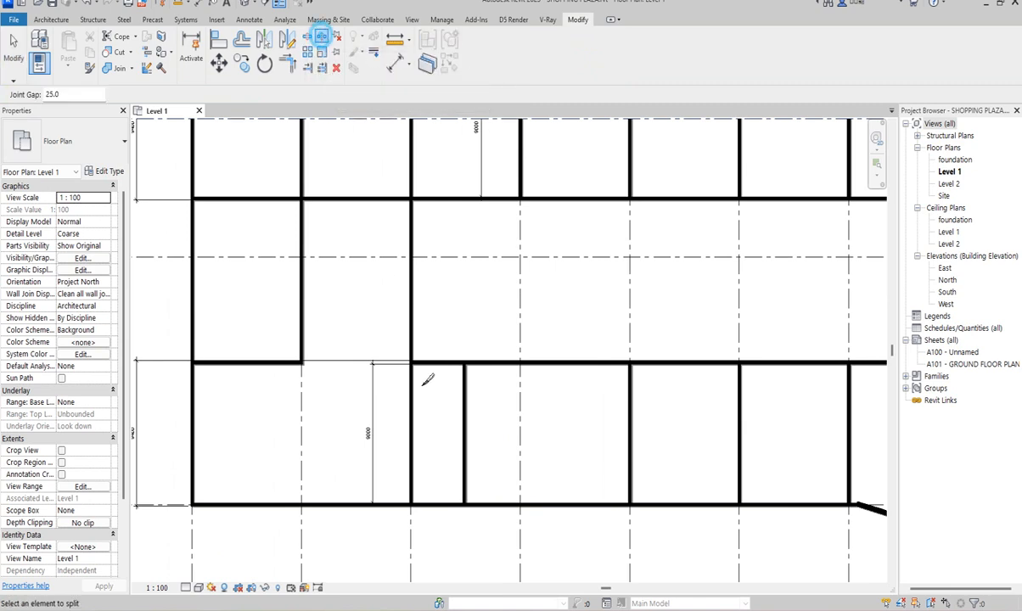
{"action": "left_click", "coordinate": [441, 506]}
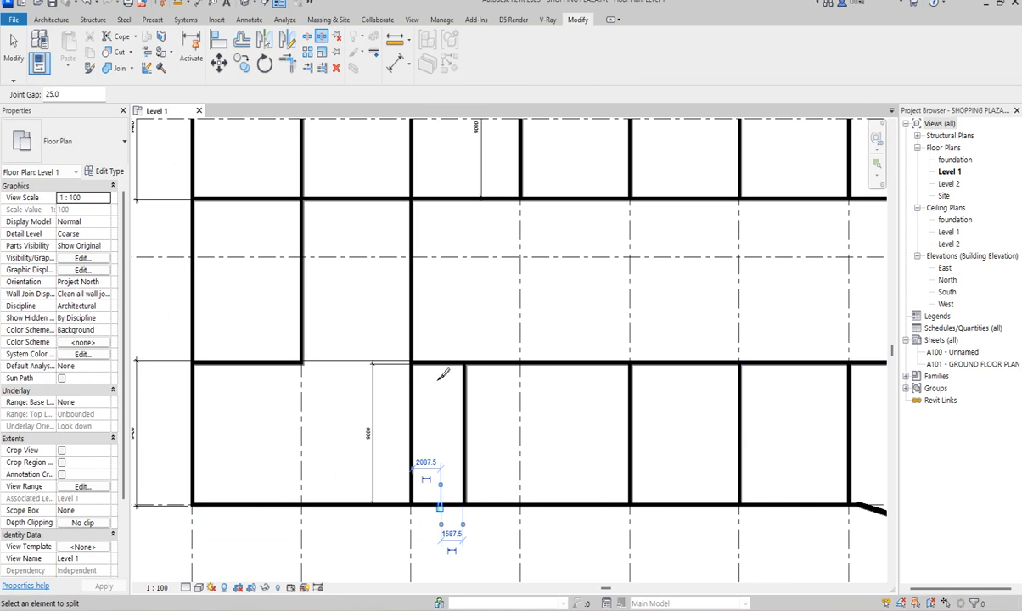
{"action": "left_click", "coordinate": [307, 38]}
{"action": "scroll", "coordinate": [442, 488], "scroll_direction": "up", "scroll_amount": 3}
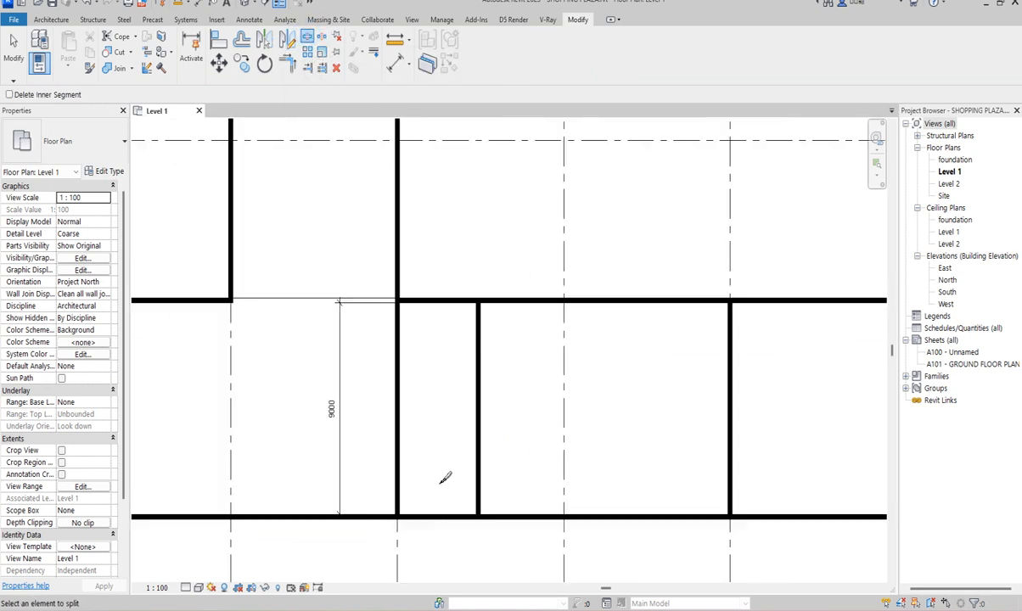
{"action": "right_click", "coordinate": [445, 448]}
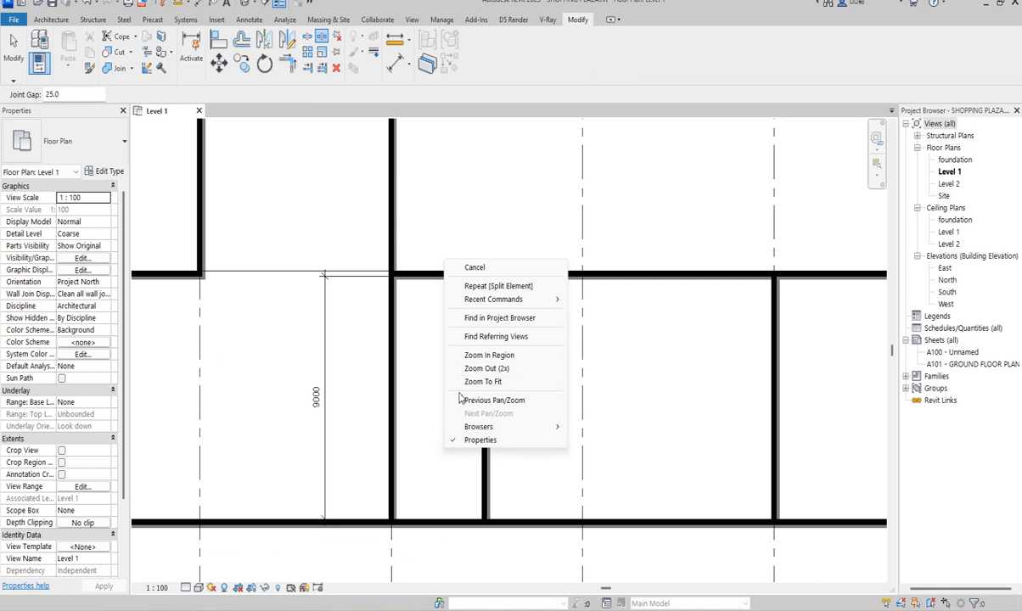
{"action": "left_click", "coordinate": [474, 268]}
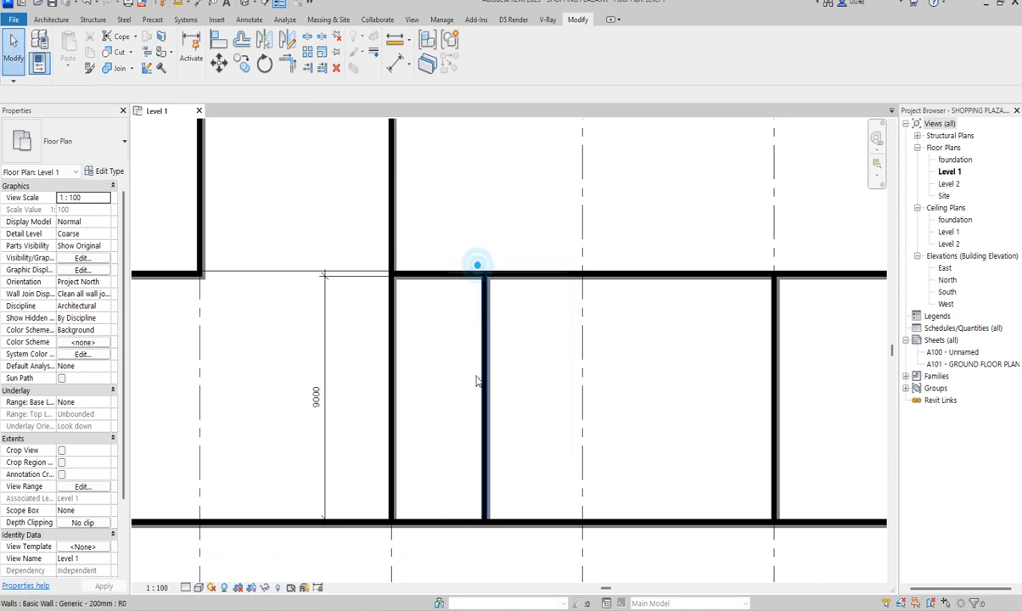
{"action": "scroll", "coordinate": [438, 474], "scroll_direction": "down", "scroll_amount": 3}
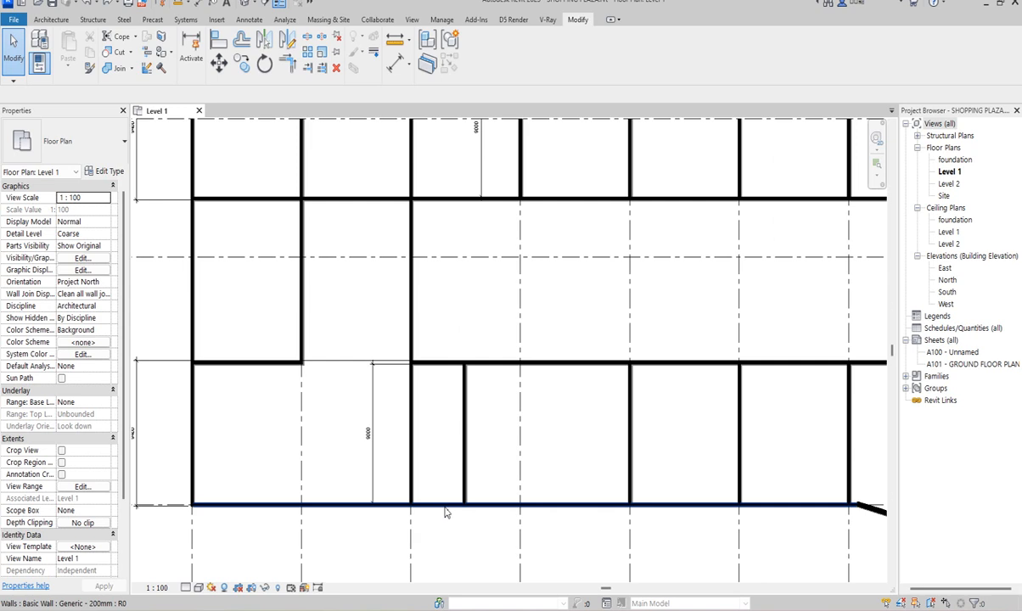
Split the lower wing's bottom and top walls without a gap, between the Grid 5 wall and the partition right of it
{"action": "left_click", "coordinate": [307, 38]}
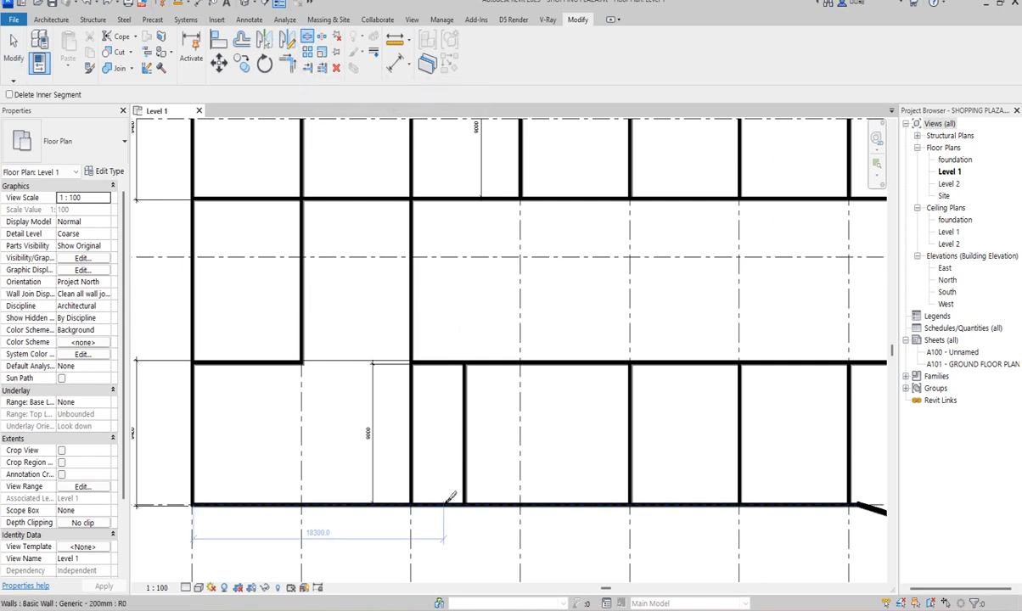
{"action": "left_click", "coordinate": [437, 367]}
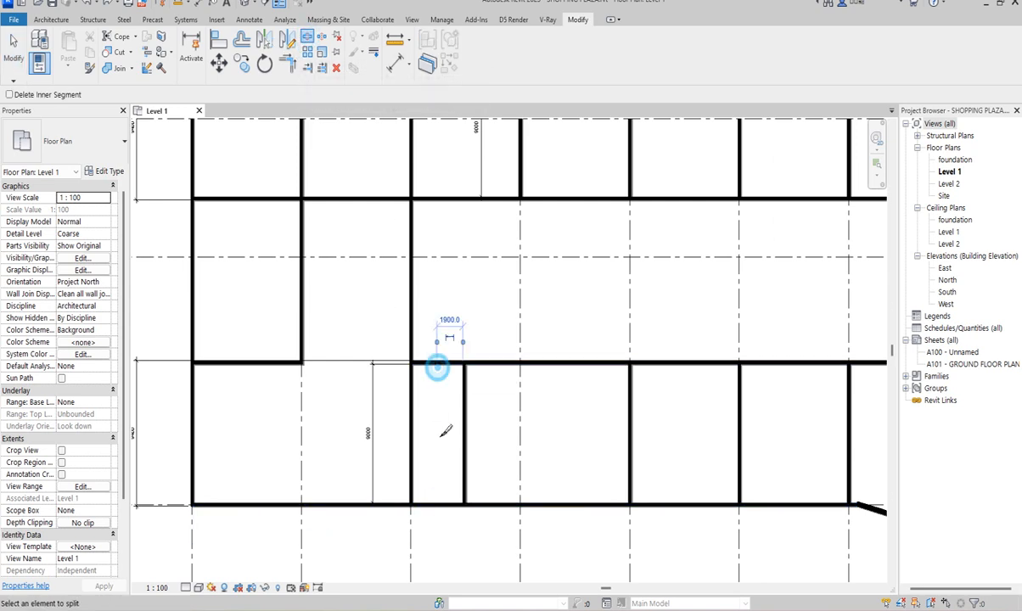
{"action": "right_click", "coordinate": [456, 292]}
{"action": "left_click", "coordinate": [479, 299]}
{"action": "right_click", "coordinate": [477, 299]}
{"action": "left_click", "coordinate": [510, 302]}
Clear the lower wing's top wall between the Grid 5 wall and the adjacent partition, leaving the passage open to the courtyard
{"action": "left_click", "coordinate": [446, 366]}
{"action": "left_click_drag", "start_coordinate": [438, 364], "coordinate": [464, 363]}
{"action": "left_click", "coordinate": [413, 378]}
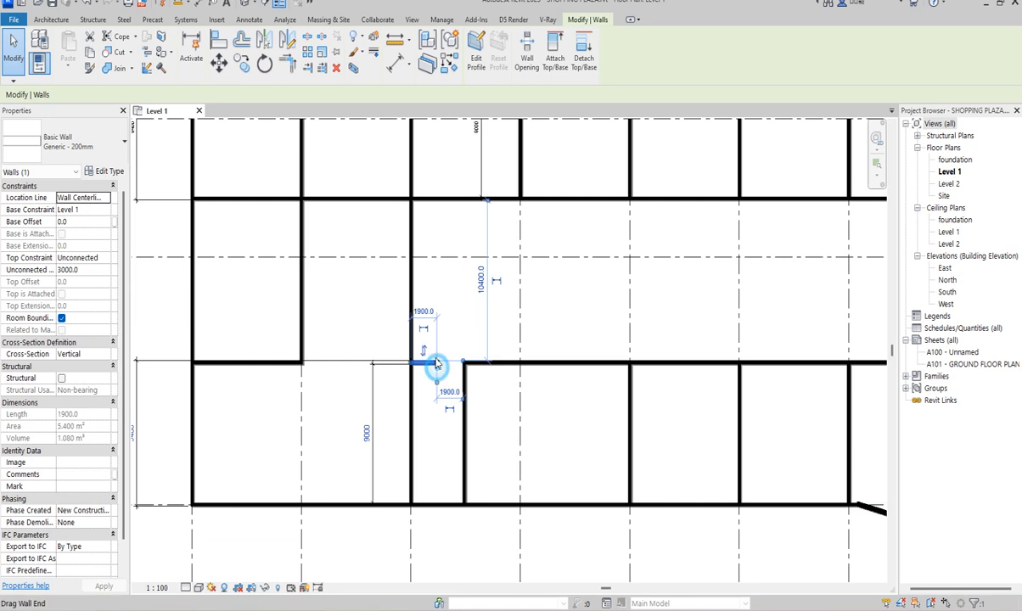
{"action": "key", "text": "Escape"}
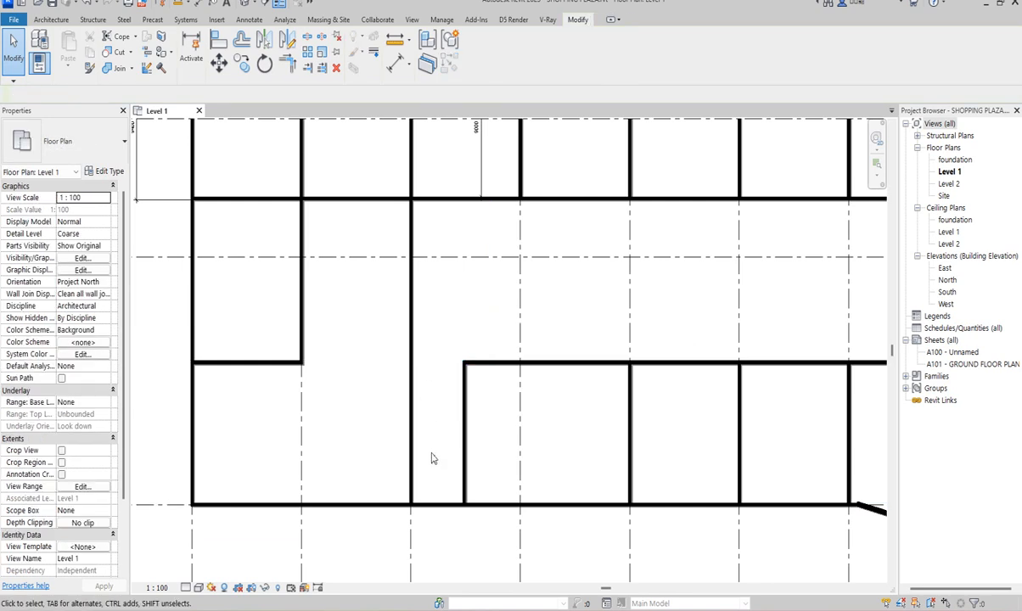
Clear the lower wing's bottom wall between the Grid 5 wall and the adjacent partition to open the passage's outer end
{"action": "left_click", "coordinate": [456, 504]}
{"action": "scroll", "coordinate": [445, 507], "scroll_direction": "up", "scroll_amount": 2}
{"action": "left_click_drag", "start_coordinate": [444, 509], "coordinate": [396, 506]}
{"action": "left_click", "coordinate": [442, 508]}
Draw a short horizontal wall across the passage, from the midpoint of its right wall to the Grid 5 wall
{"action": "left_click", "coordinate": [450, 64]}
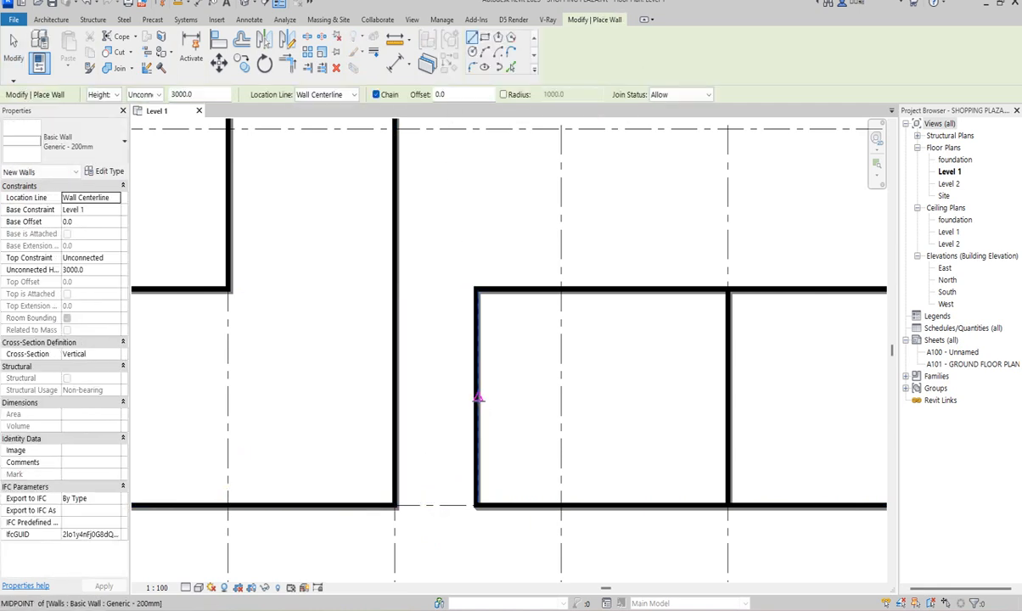
{"action": "left_click", "coordinate": [475, 396]}
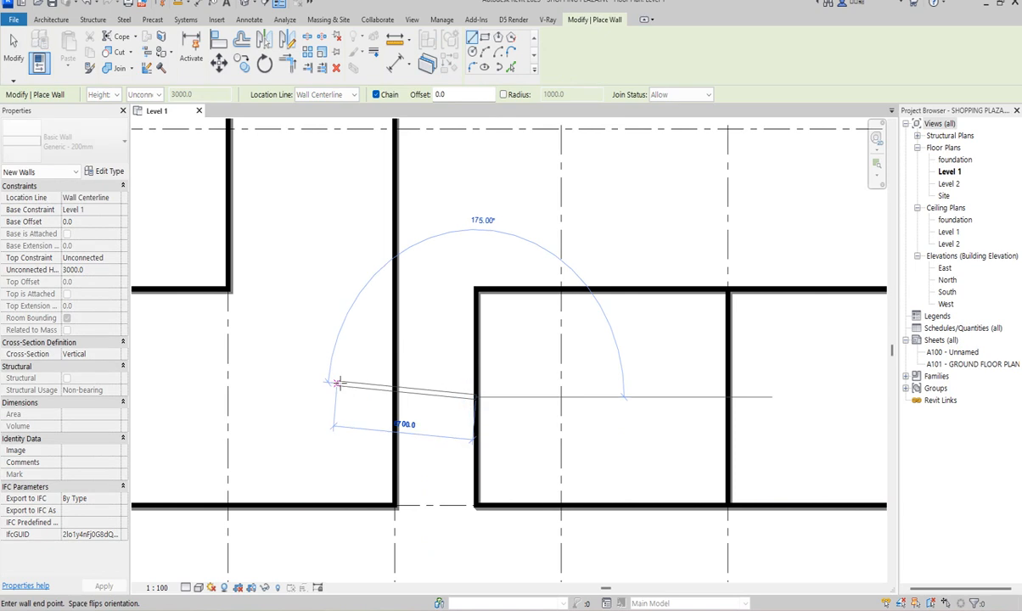
{"action": "left_click", "coordinate": [396, 397]}
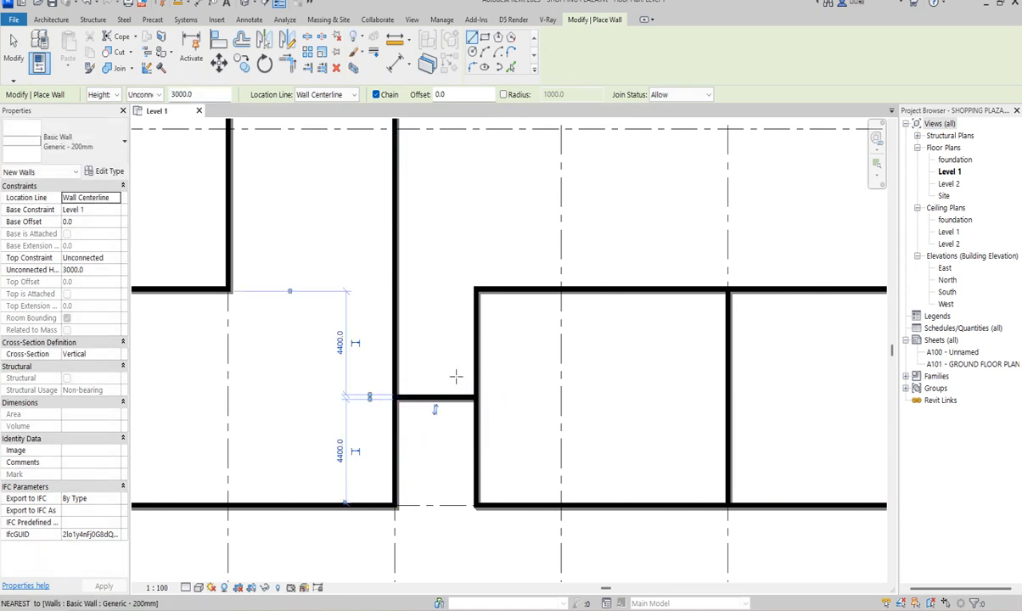
Review the overall Level 1 wall layout, from the new passage wall to the angled block at the far end
{"action": "scroll", "coordinate": [456, 441], "scroll_direction": "down", "scroll_amount": 3}
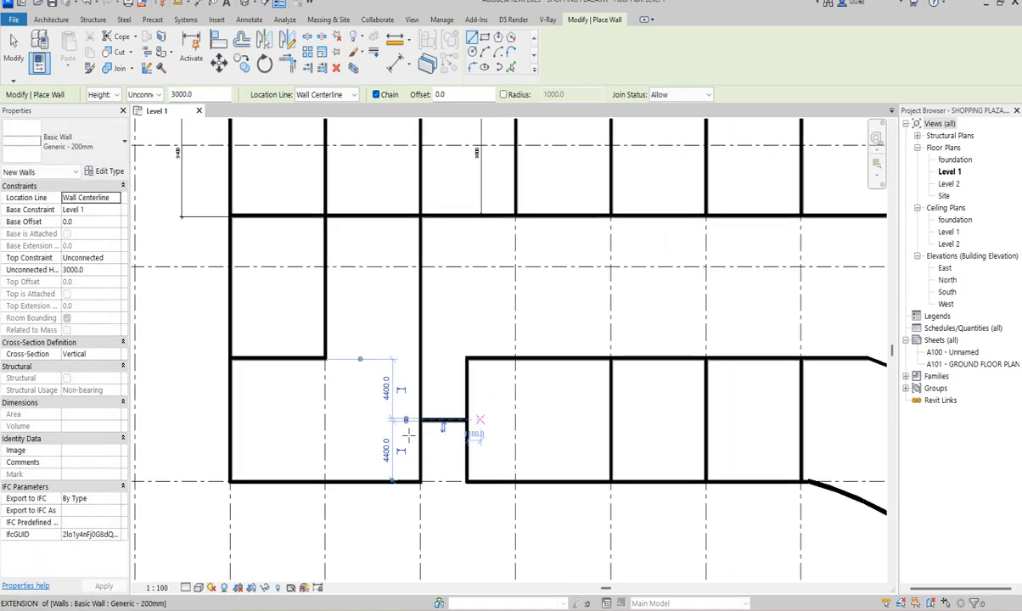
{"action": "scroll", "coordinate": [409, 435], "scroll_direction": "down", "scroll_amount": 2}
{"action": "scroll", "coordinate": [487, 238], "scroll_direction": "up", "scroll_amount": 1}
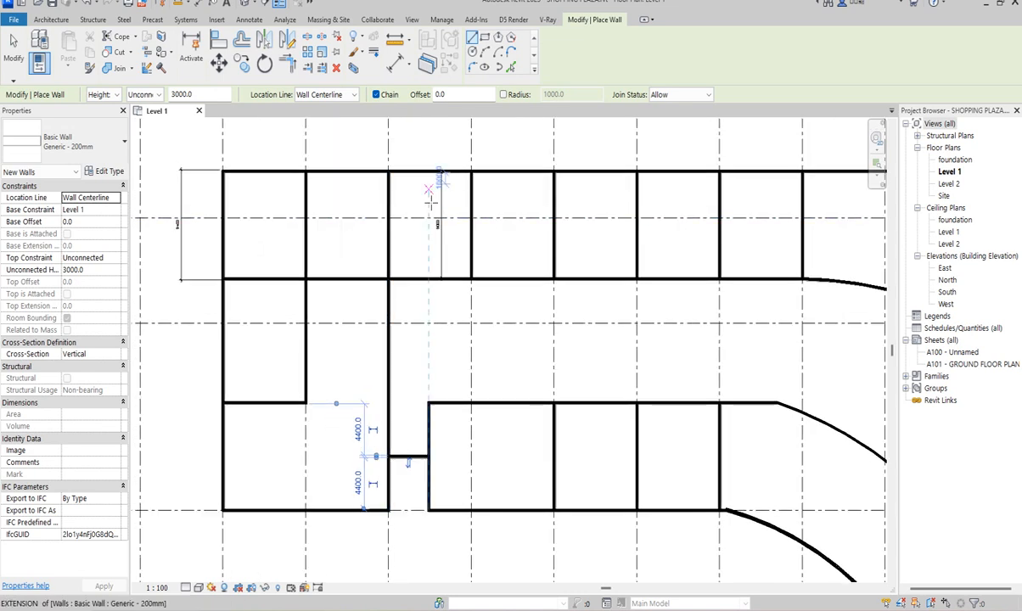
{"action": "scroll", "coordinate": [486, 428], "scroll_direction": "down", "scroll_amount": 2}
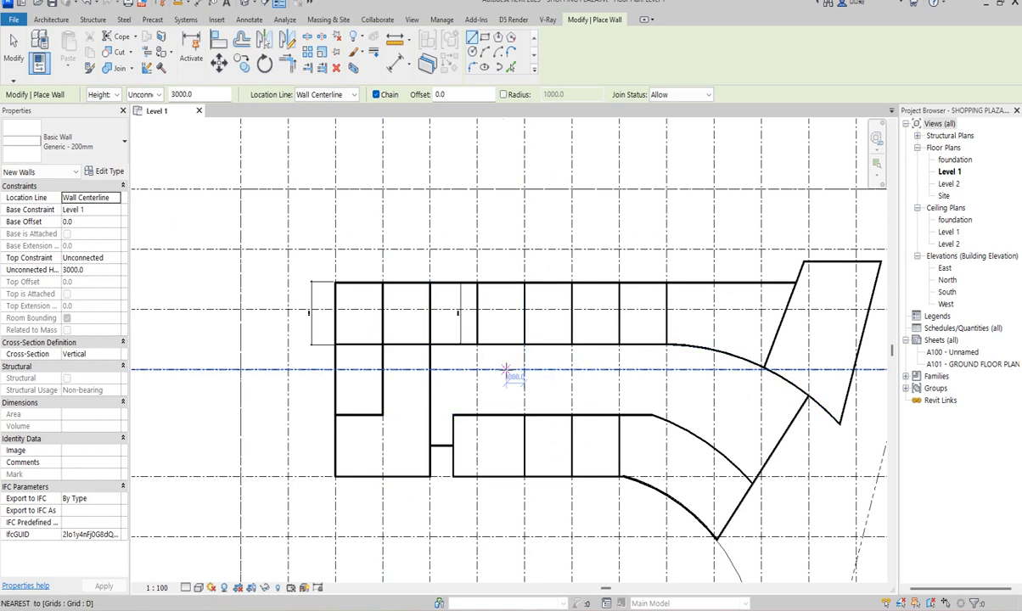
{"action": "scroll", "coordinate": [570, 470], "scroll_direction": "up", "scroll_amount": 2}
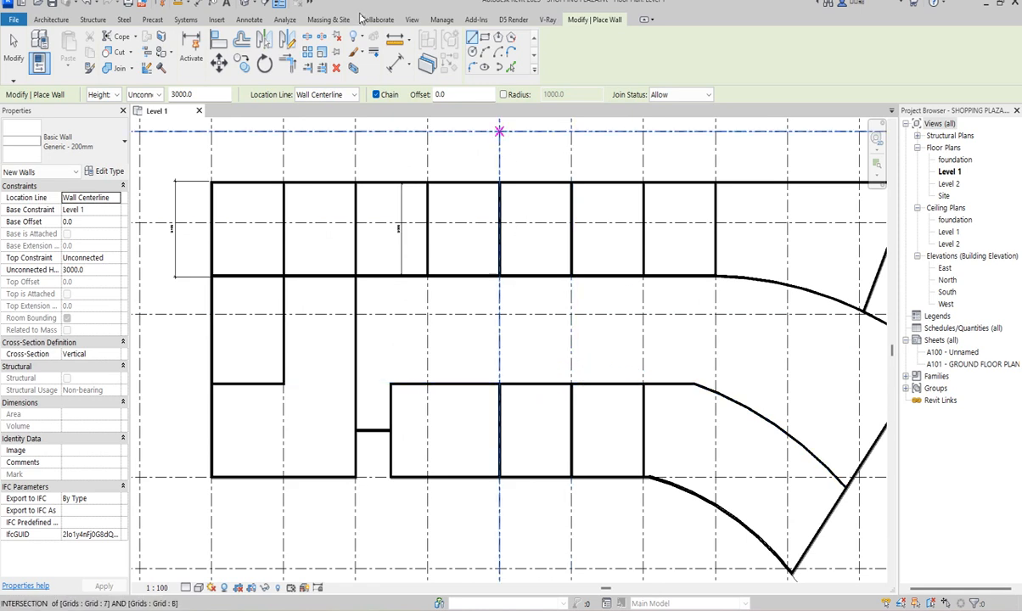
{"action": "scroll", "coordinate": [581, 354], "scroll_direction": "down", "scroll_amount": 2}
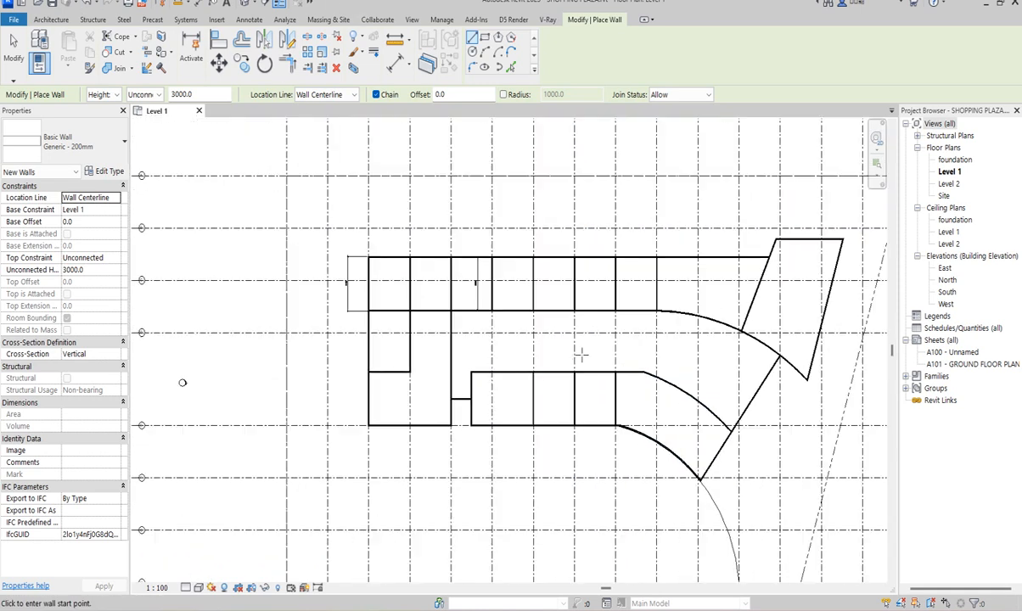
{"action": "scroll", "coordinate": [719, 362], "scroll_direction": "up", "scroll_amount": 1}
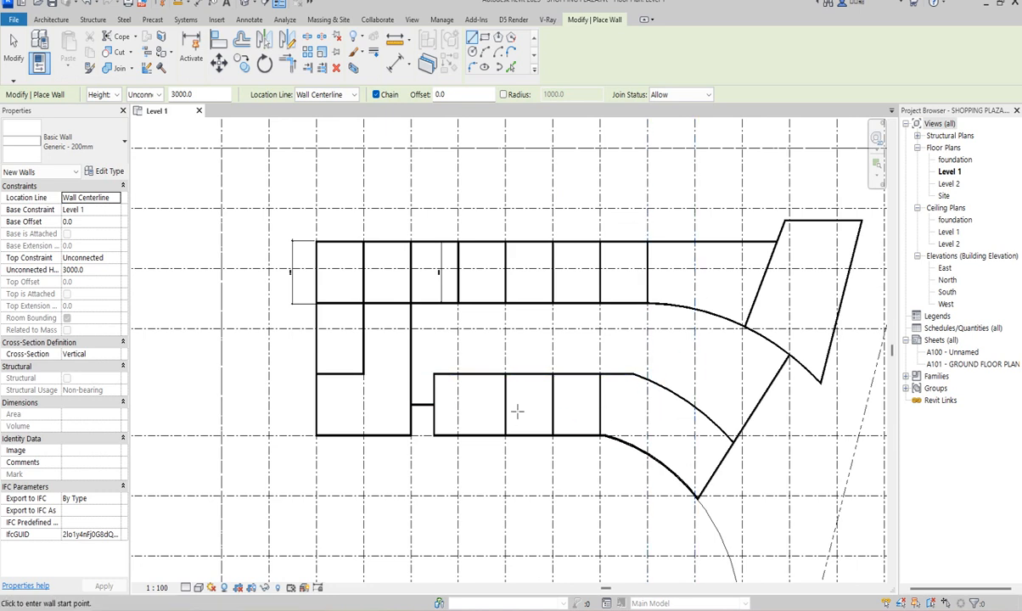
{"action": "scroll", "coordinate": [520, 409], "scroll_direction": "up", "scroll_amount": 1}
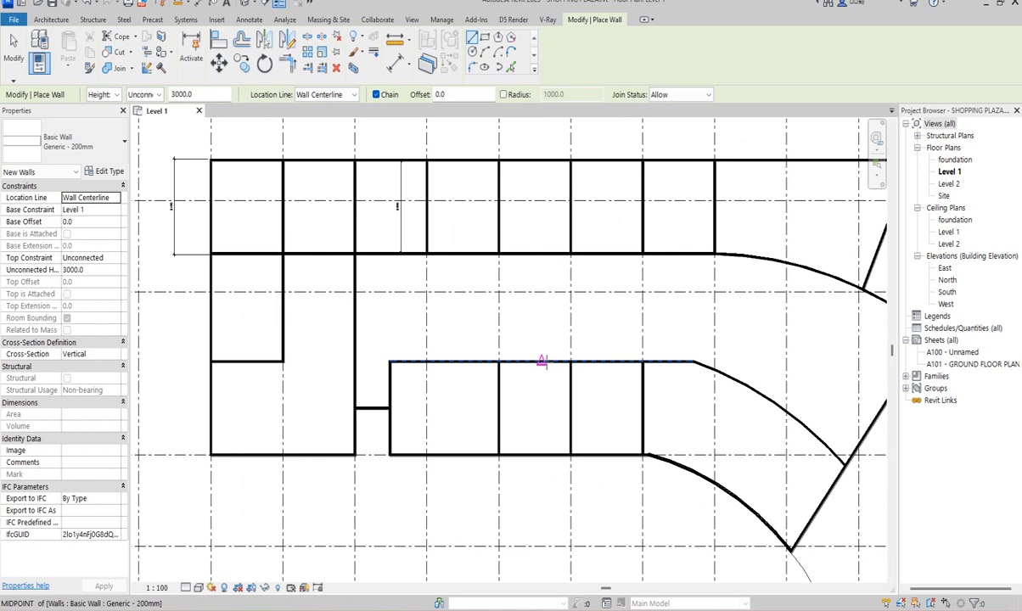
Draw a slanted wall across the lower wing from the midpoint of its top wall to the midpoint of its bottom wall
{"action": "left_click", "coordinate": [542, 361]}
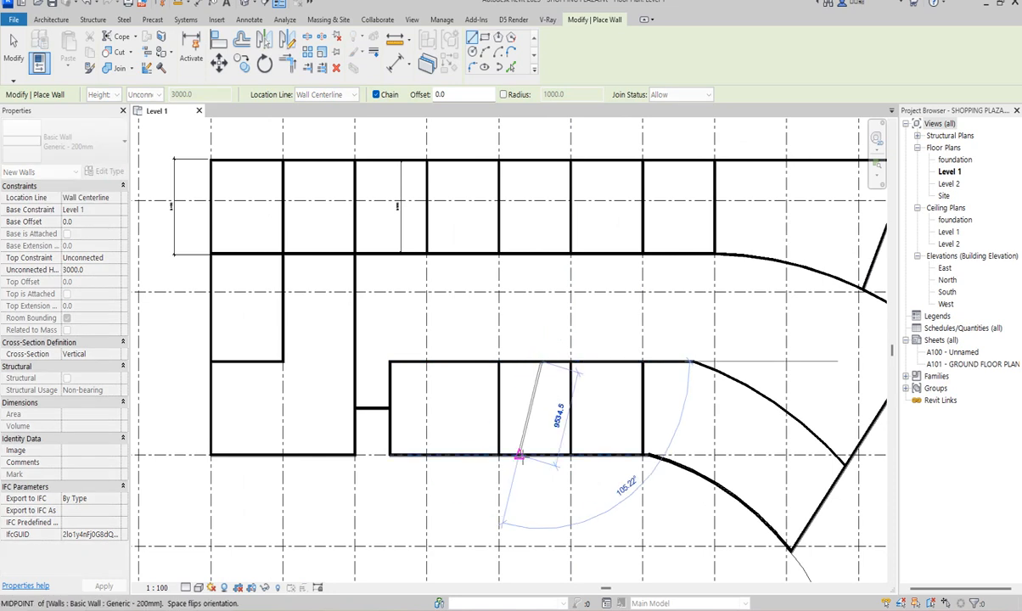
{"action": "left_click", "coordinate": [521, 456]}
{"action": "key", "text": "Escape"}
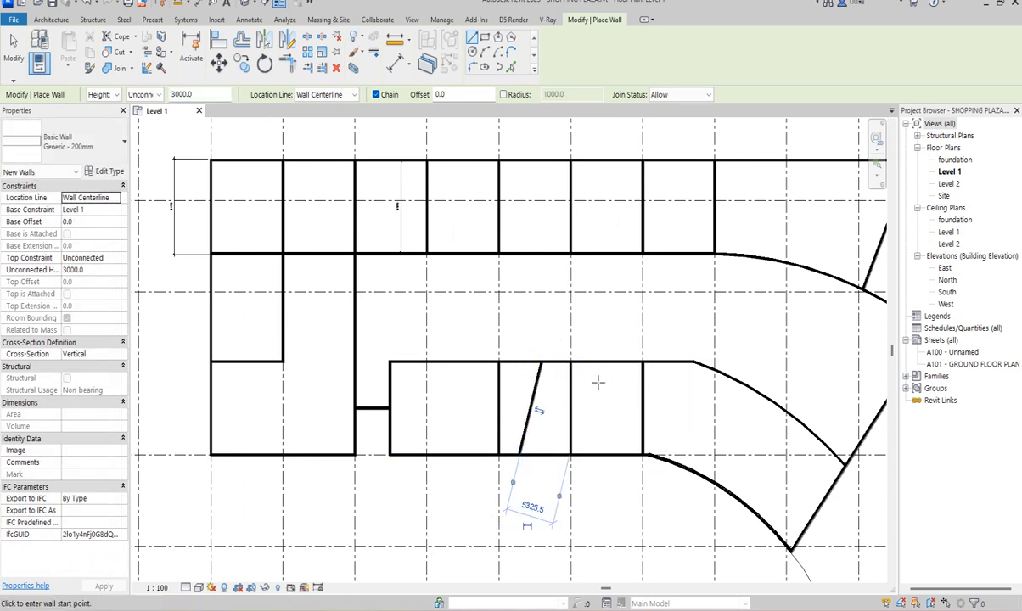
{"action": "right_click", "coordinate": [598, 382]}
{"action": "left_click", "coordinate": [594, 389]}
{"action": "right_click", "coordinate": [652, 323]}
{"action": "left_click", "coordinate": [676, 331]}
Mirror a copy of the slanted wall about a vertical axis drawn along the Grid 8 partition
{"action": "left_click", "coordinate": [537, 382]}
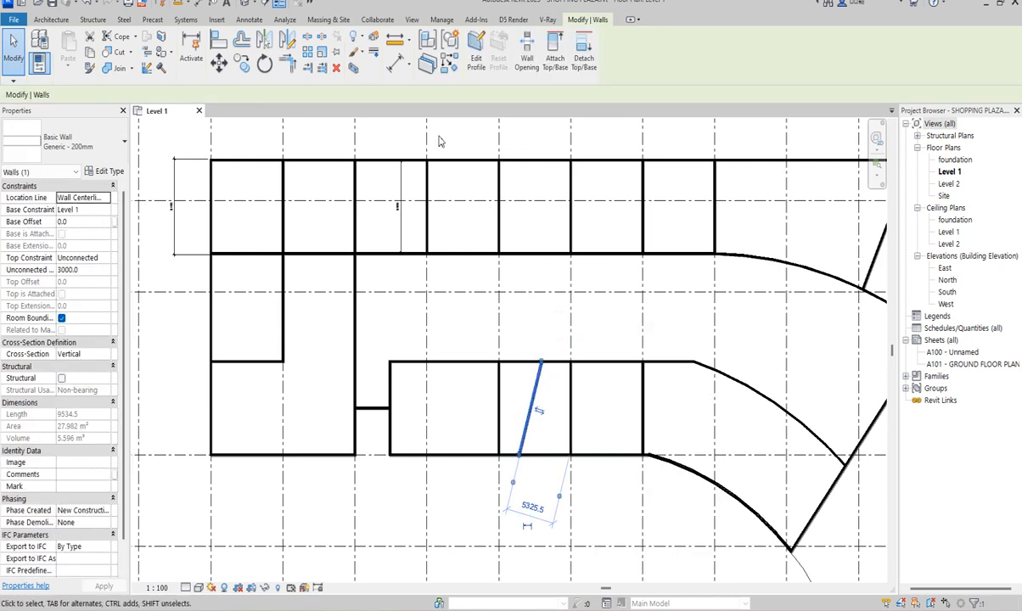
{"action": "left_click", "coordinate": [287, 40]}
{"action": "left_click", "coordinate": [571, 365]}
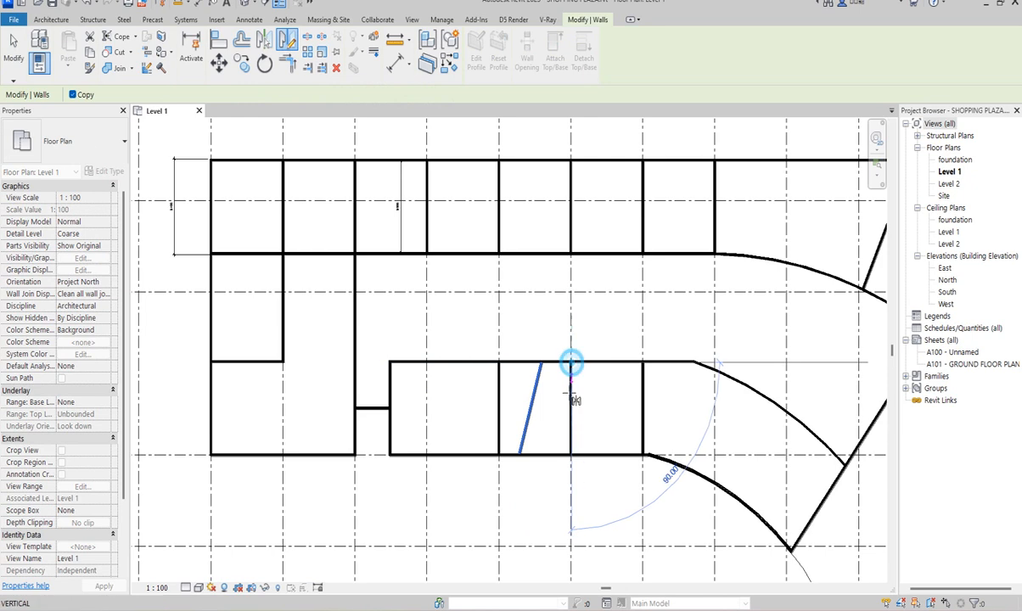
{"action": "left_click", "coordinate": [571, 459]}
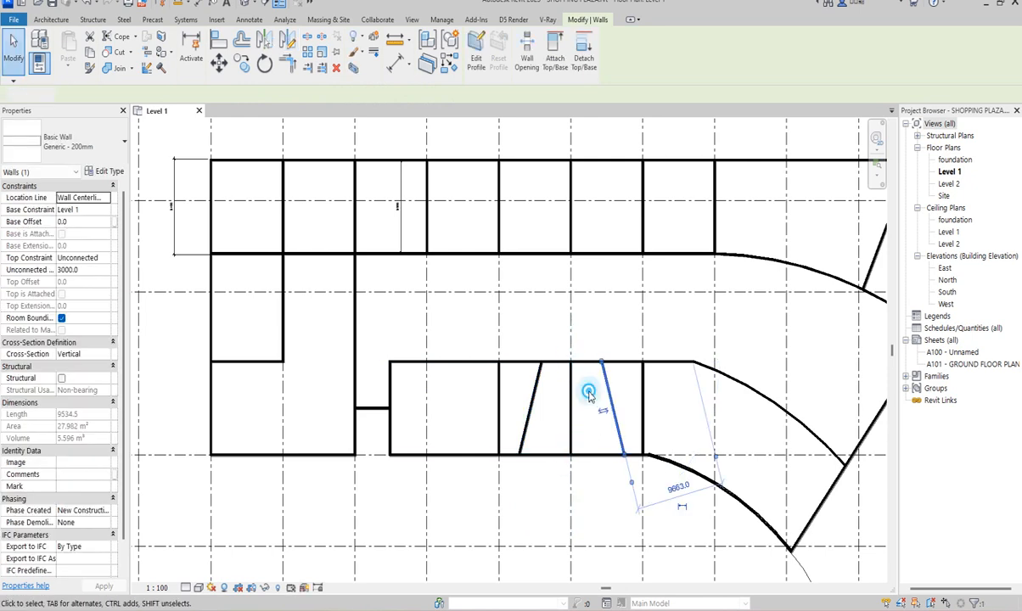
{"action": "key", "text": "Escape"}
Delete the lower wing's vertical partitions on Grid 9 and Grid 8
{"action": "left_click", "coordinate": [645, 395]}
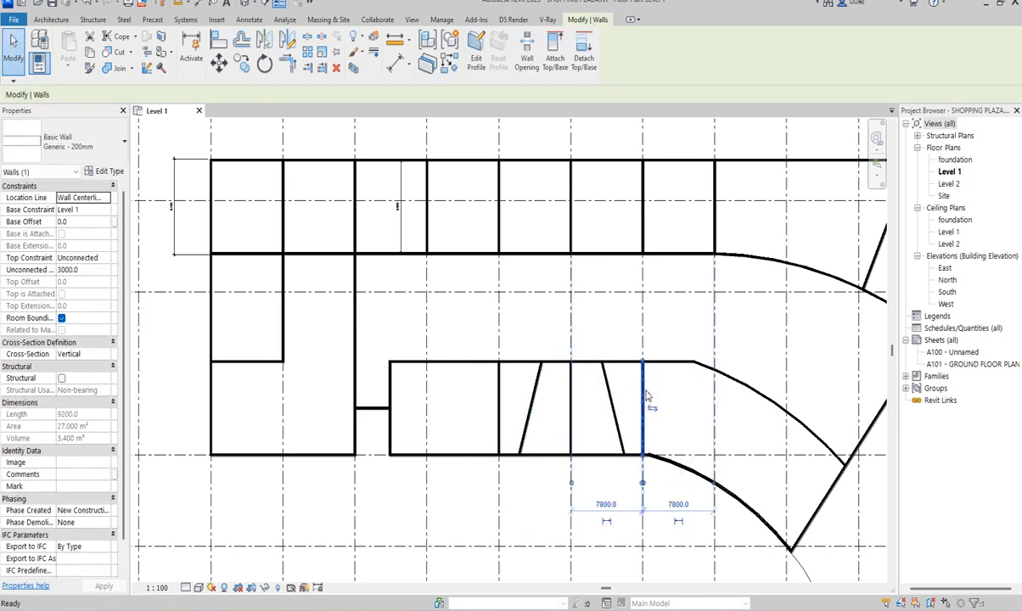
{"action": "key", "text": "Delete"}
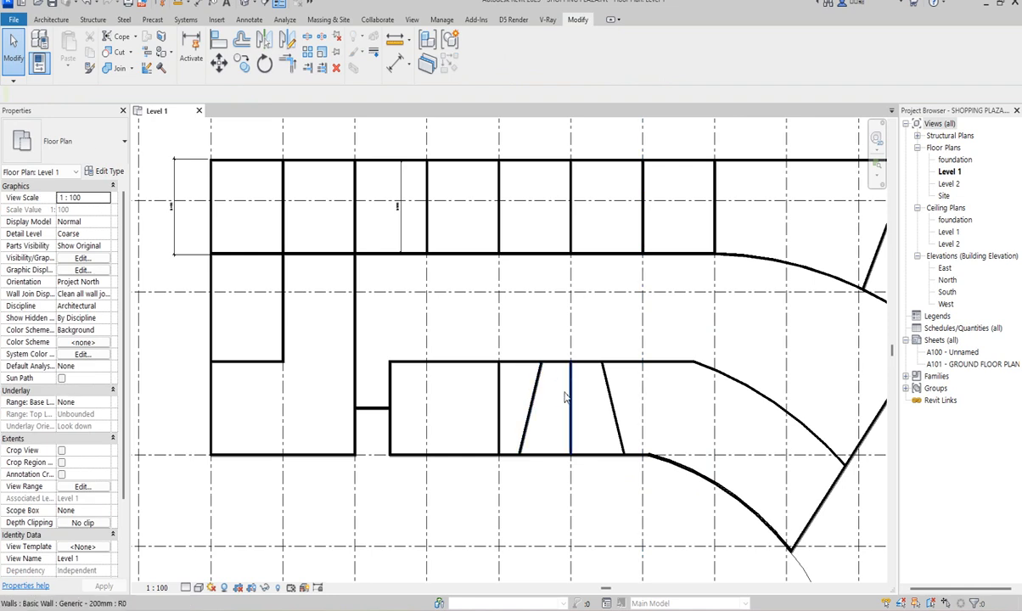
{"action": "left_click", "coordinate": [568, 393]}
{"action": "key", "text": "Delete"}
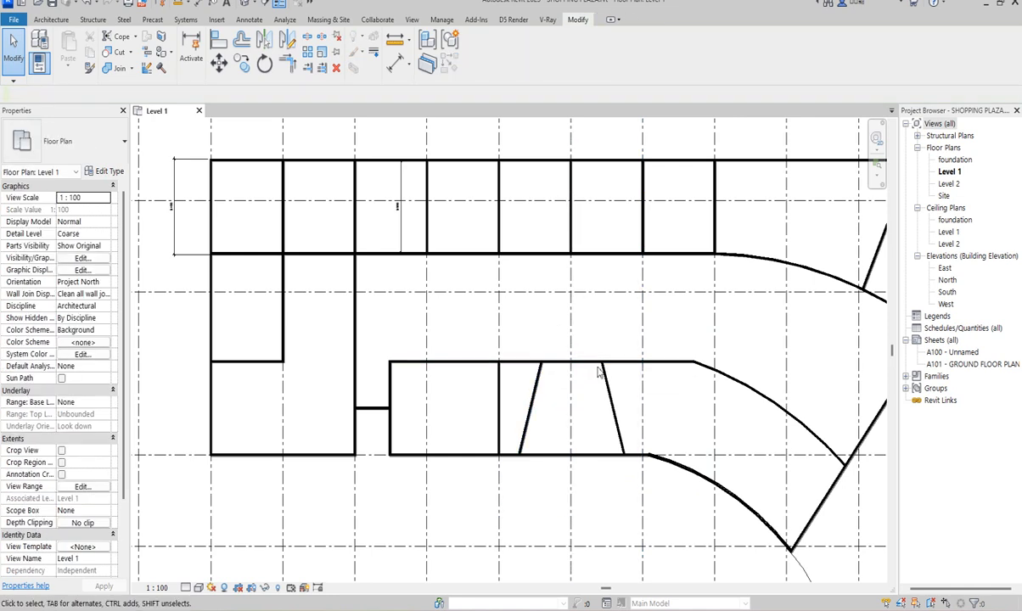
Offset both slanted walls 2000 mm toward each other without keeping copies
{"action": "scroll", "coordinate": [621, 431], "scroll_direction": "up", "scroll_amount": 2}
{"action": "left_click", "coordinate": [607, 393]}
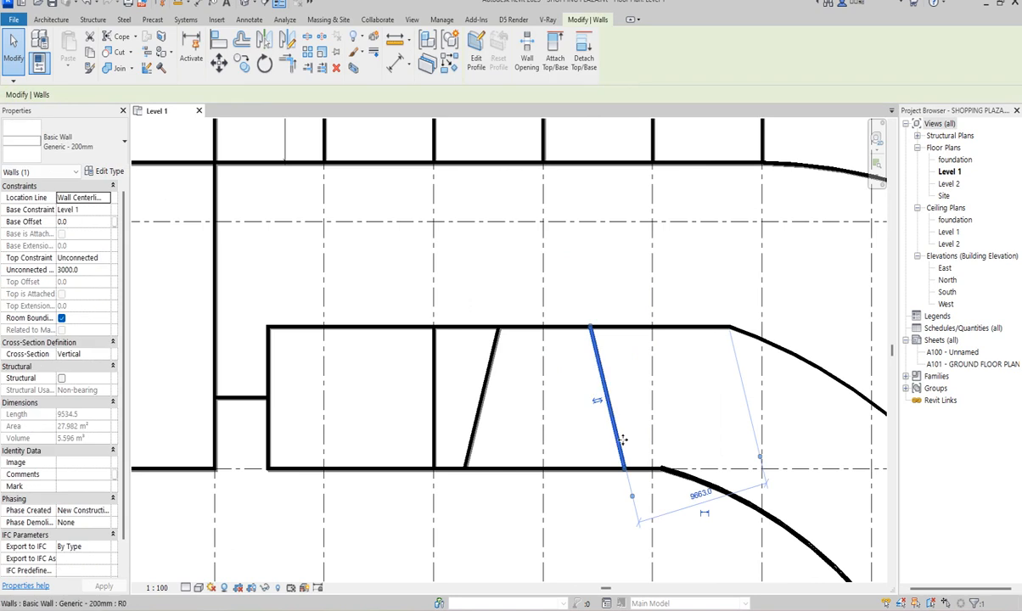
{"action": "left_click", "coordinate": [242, 39]}
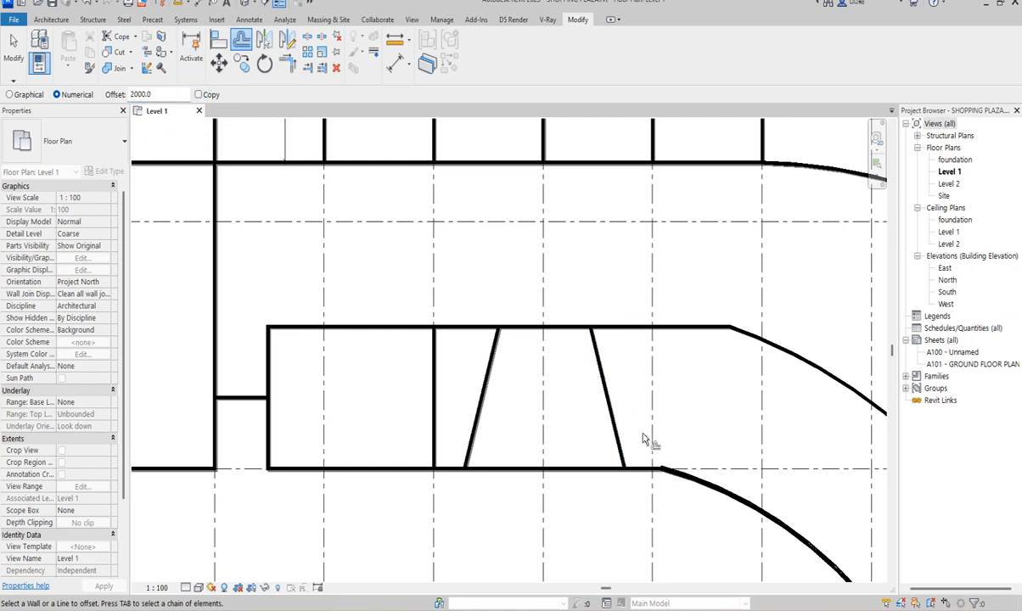
{"action": "left_click", "coordinate": [602, 392]}
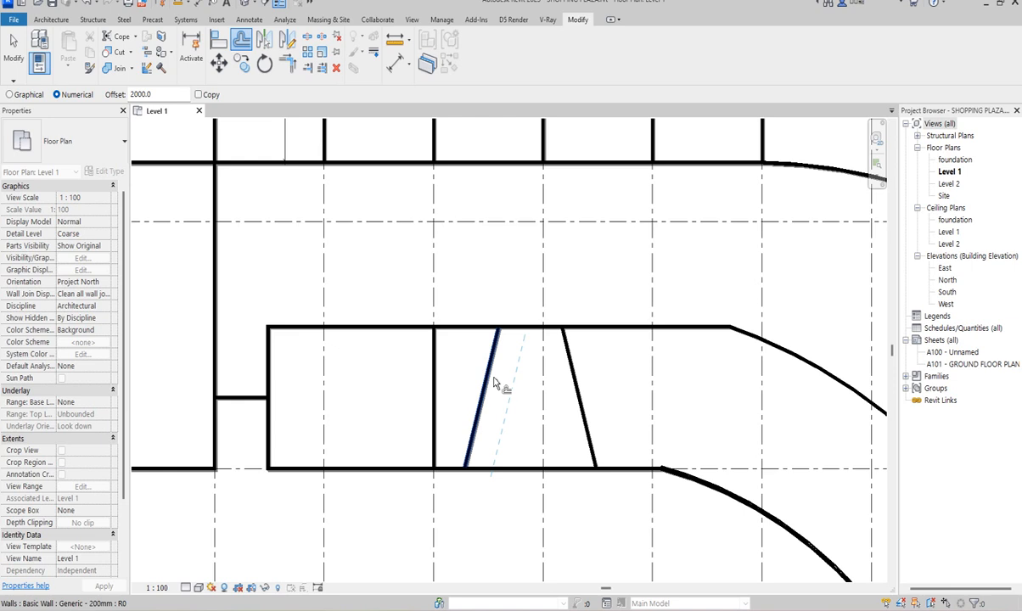
{"action": "left_click", "coordinate": [491, 386]}
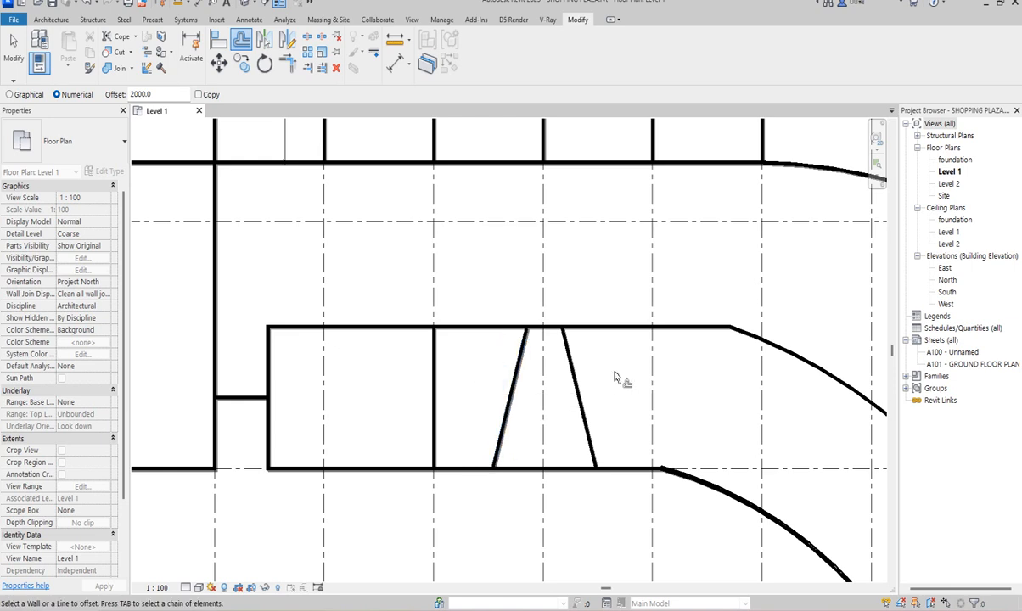
Try to measure along the lower wing's top wall from the top end of the slanted wall nearer Grid 7
{"action": "scroll", "coordinate": [559, 358], "scroll_direction": "up", "scroll_amount": 2}
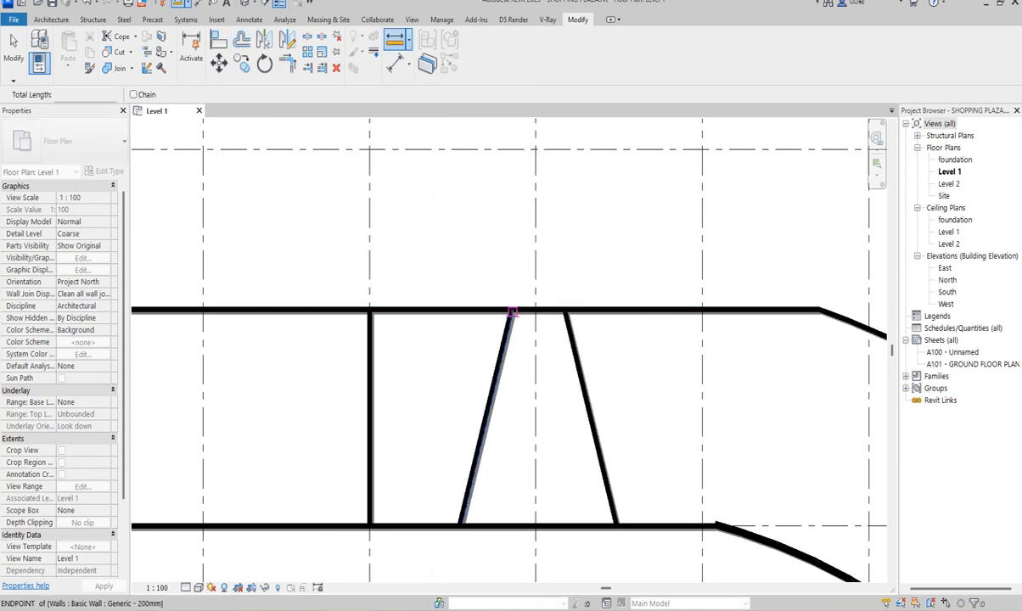
{"action": "left_click", "coordinate": [512, 313]}
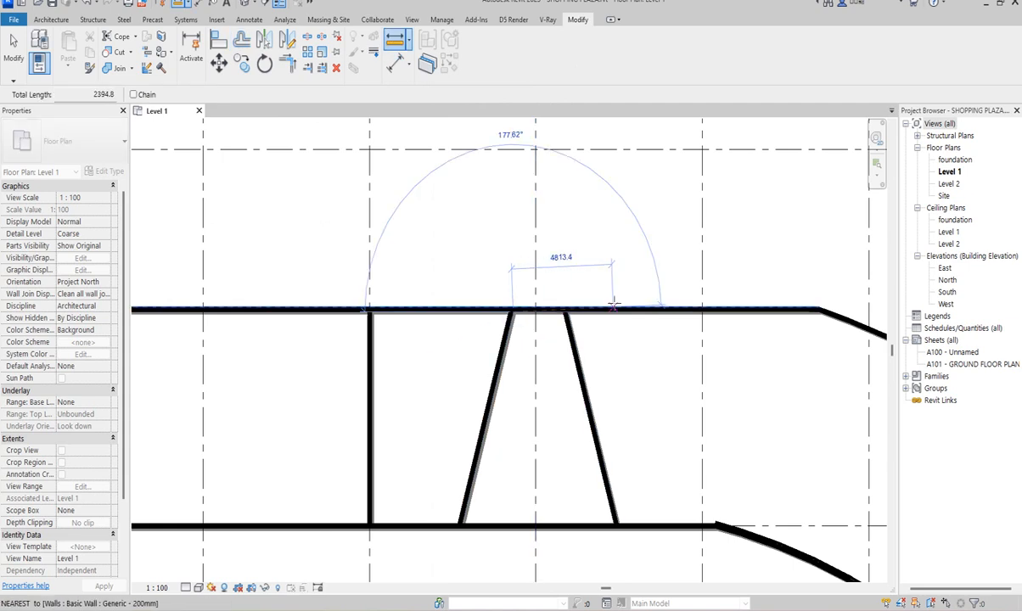
{"action": "key", "text": "Escape"}
{"action": "key", "text": "Escape"}
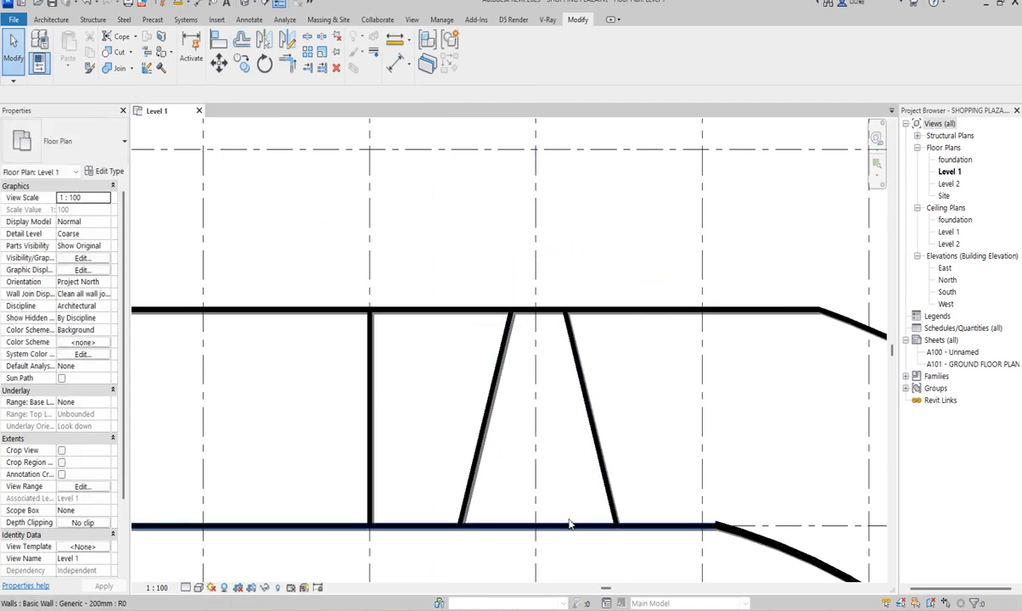
Split the lower wing's bottom wall between the slanted walls and trim each half back to its adjoining slanted wall
{"action": "left_click", "coordinate": [571, 525]}
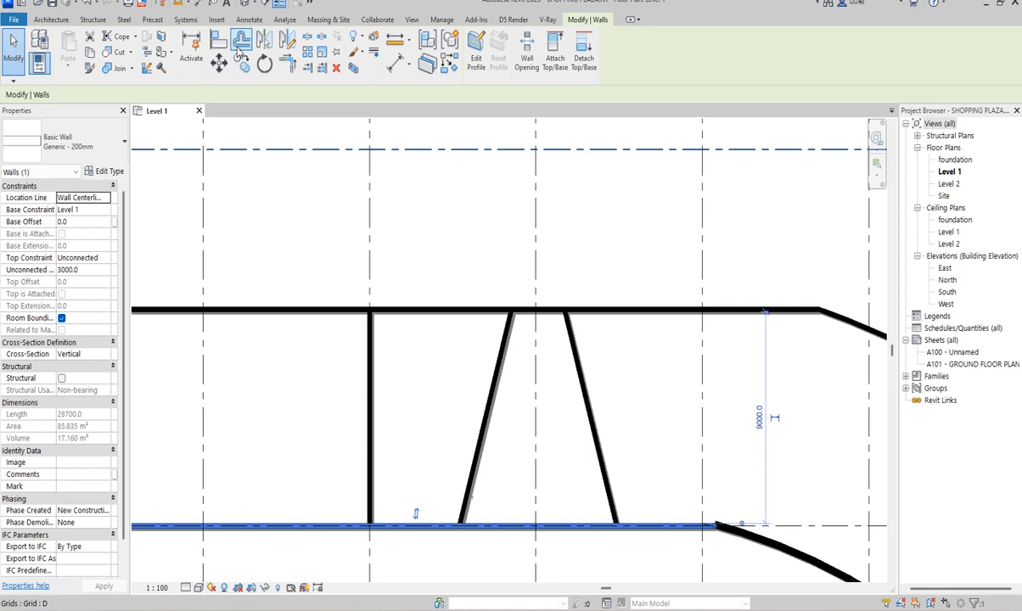
{"action": "left_click", "coordinate": [307, 36]}
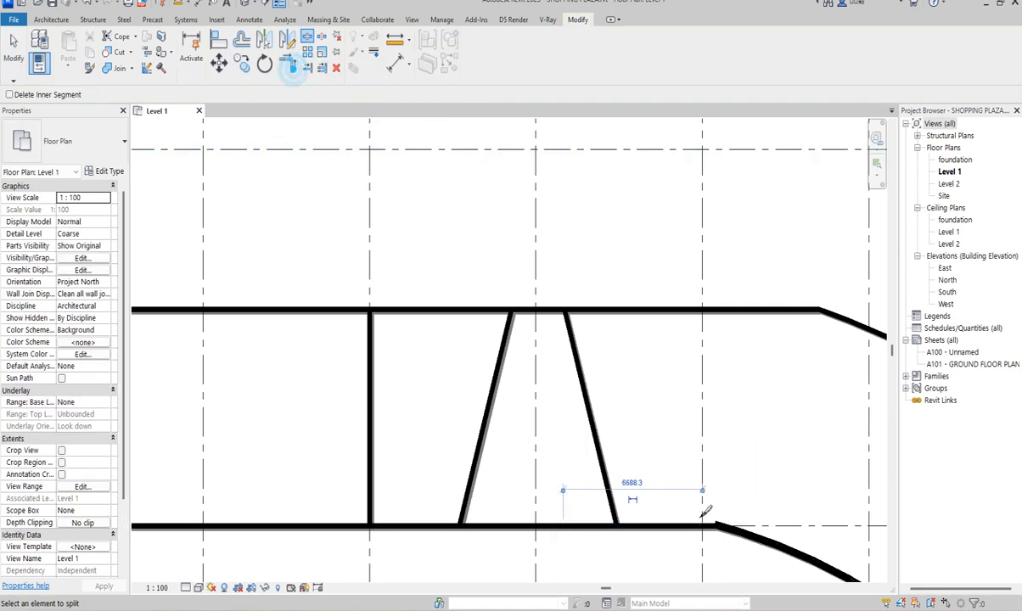
{"action": "left_click", "coordinate": [287, 61]}
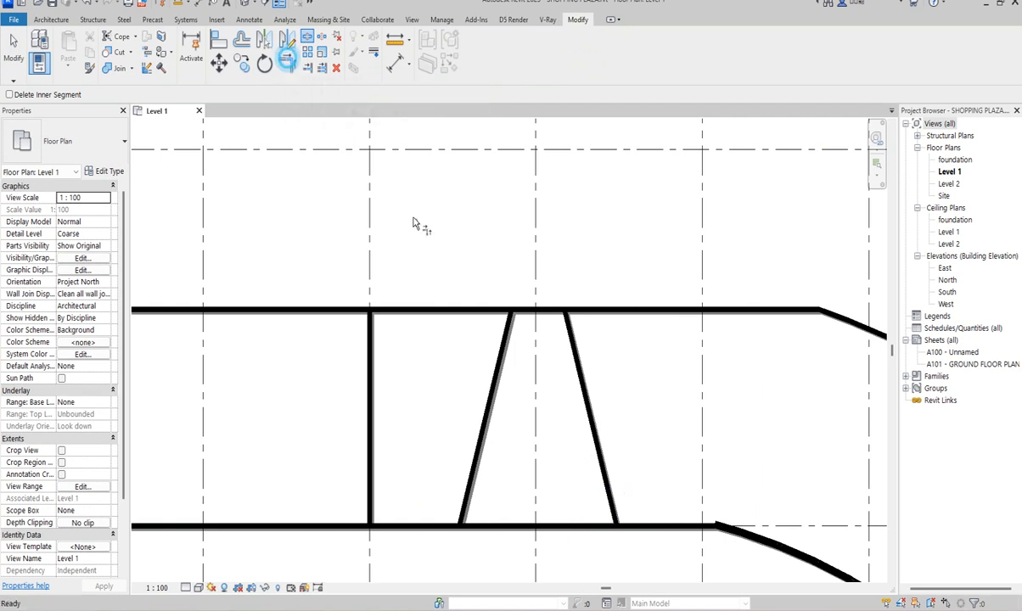
{"action": "left_click", "coordinate": [597, 450]}
{"action": "left_click", "coordinate": [677, 530]}
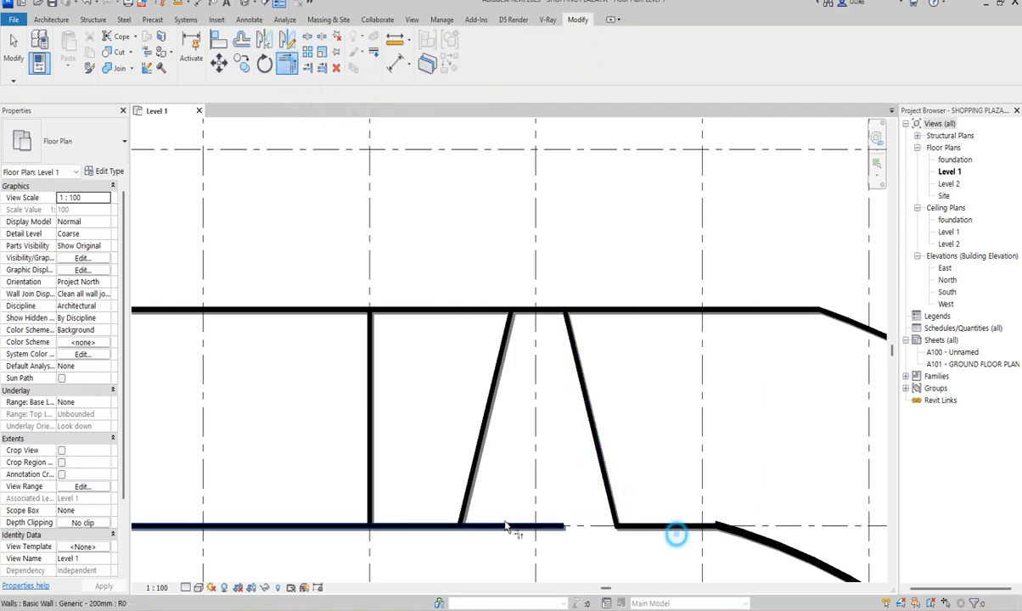
{"action": "left_click", "coordinate": [465, 504]}
{"action": "left_click", "coordinate": [434, 527]}
{"action": "scroll", "coordinate": [547, 438], "scroll_direction": "down", "scroll_amount": 2}
{"action": "scroll", "coordinate": [548, 437], "scroll_direction": "down", "scroll_amount": 3}
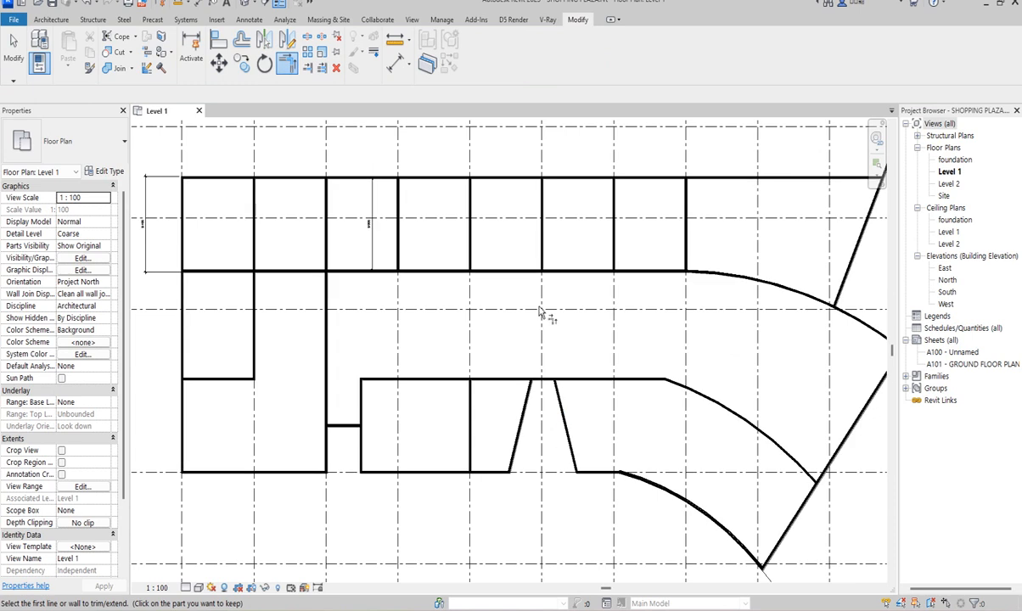
{"action": "right_click", "coordinate": [565, 320]}
{"action": "left_click", "coordinate": [613, 330]}
Delete the lower wing's vertical partition on Grid 7
{"action": "scroll", "coordinate": [544, 356], "scroll_direction": "up", "scroll_amount": 1}
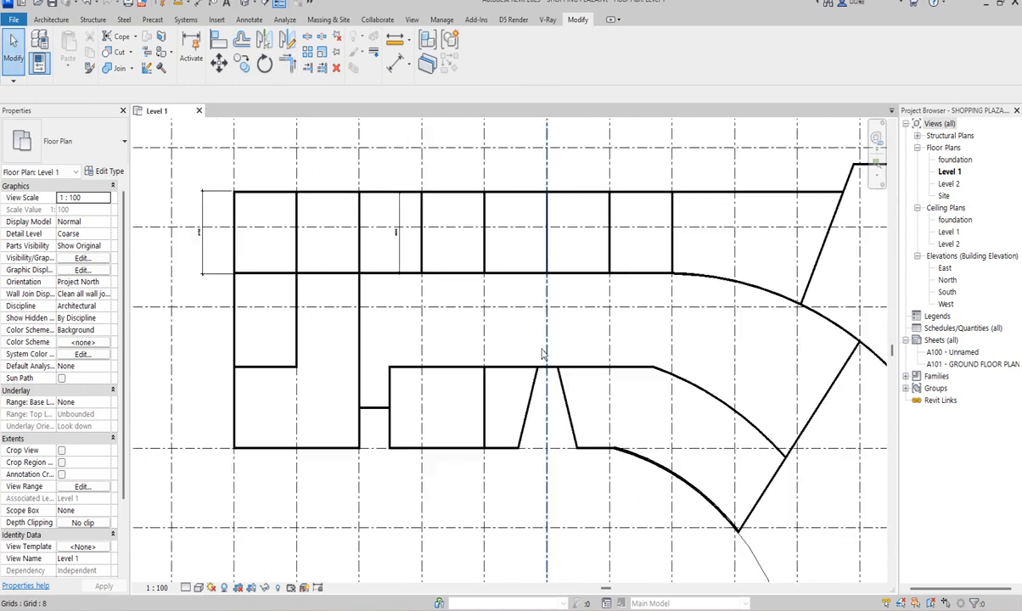
{"action": "left_click", "coordinate": [487, 392]}
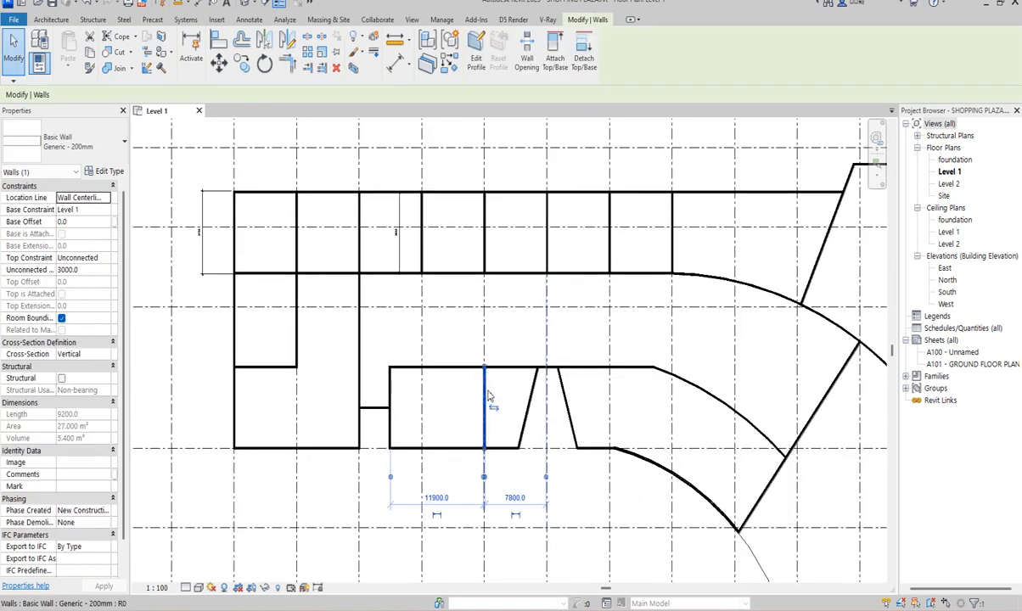
{"action": "key", "text": "Delete"}
Choose the ExtDbl (4) 1810 x 2110mm door type for placement and set its rough width to 1500 mm
{"action": "scroll", "coordinate": [643, 388], "scroll_direction": "down", "scroll_amount": 1}
{"action": "scroll", "coordinate": [743, 453], "scroll_direction": "up", "scroll_amount": 1}
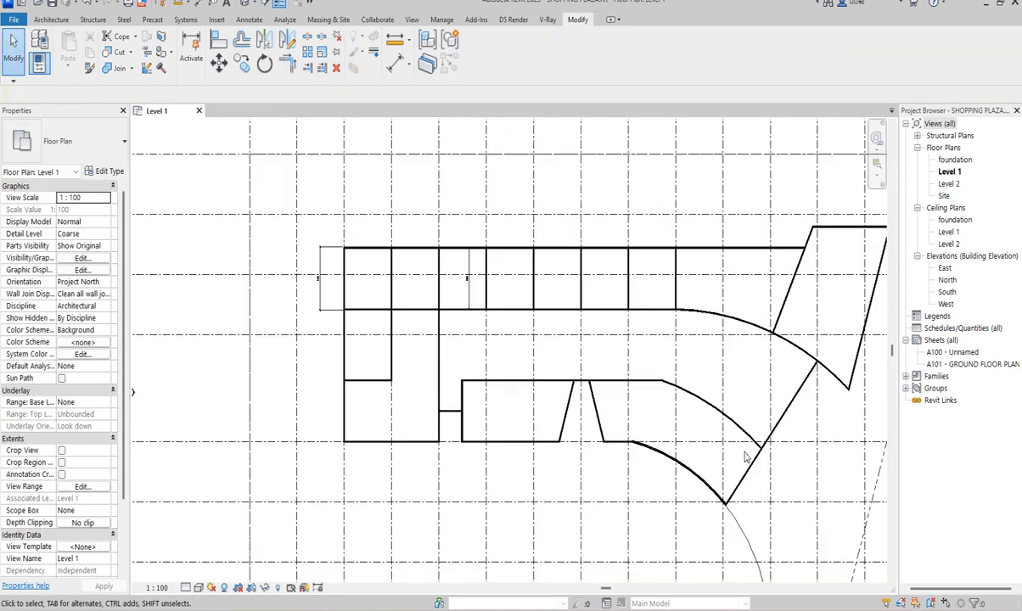
{"action": "scroll", "coordinate": [715, 447], "scroll_direction": "up", "scroll_amount": 1}
{"action": "scroll", "coordinate": [679, 386], "scroll_direction": "down", "scroll_amount": 1}
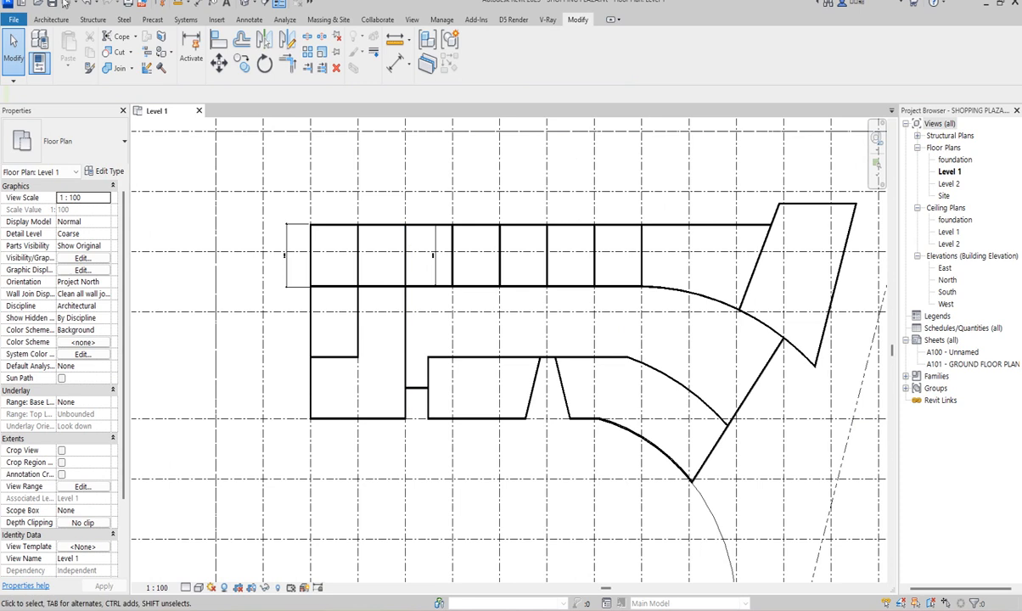
{"action": "left_click", "coordinate": [49, 20]}
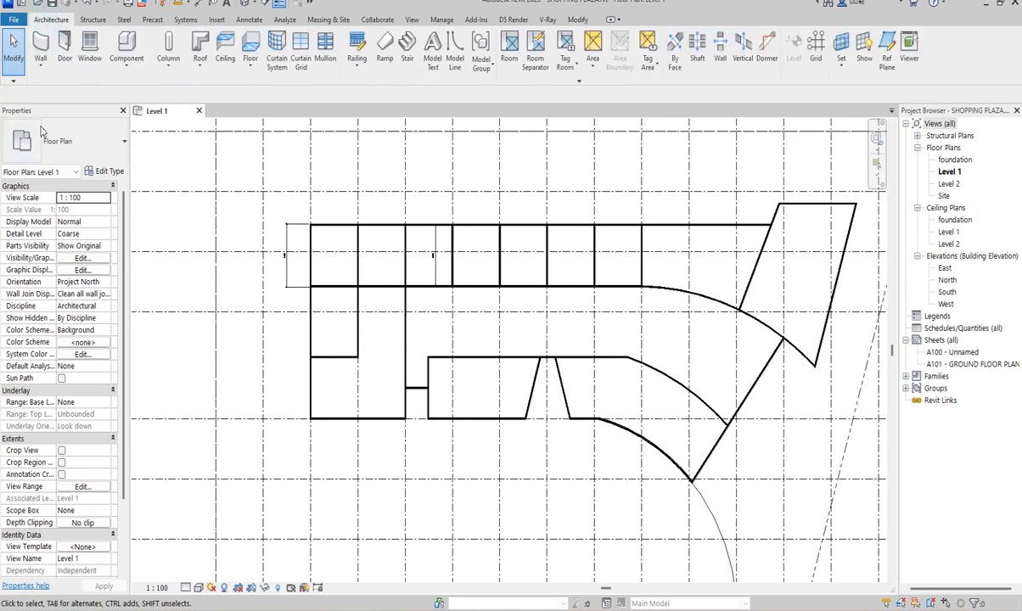
{"action": "left_click", "coordinate": [65, 49]}
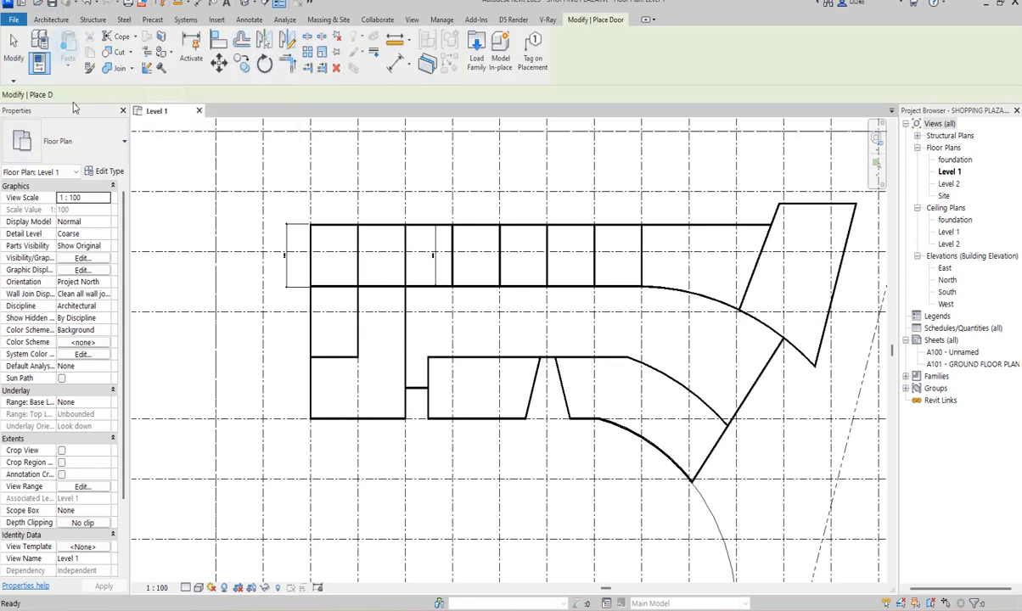
{"action": "left_click", "coordinate": [86, 146]}
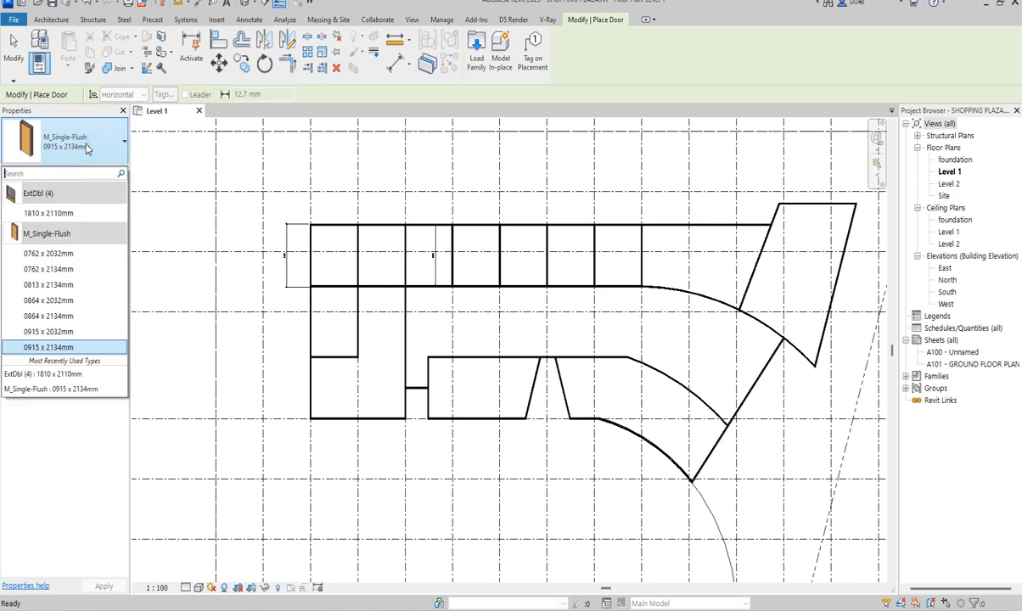
{"action": "left_click", "coordinate": [51, 213]}
{"action": "scroll", "coordinate": [450, 412], "scroll_direction": "up", "scroll_amount": 5}
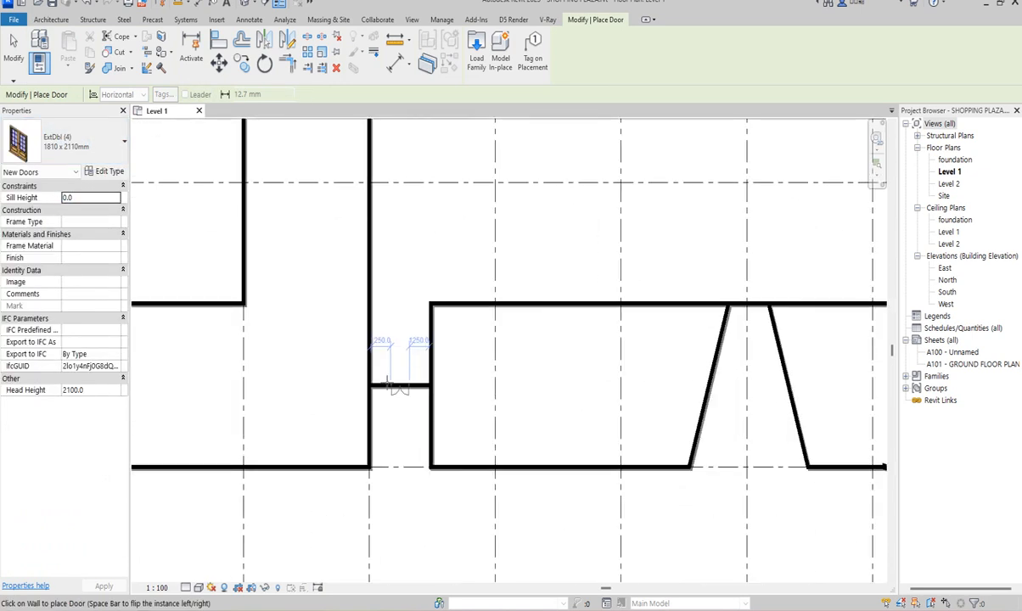
{"action": "left_click", "coordinate": [118, 172]}
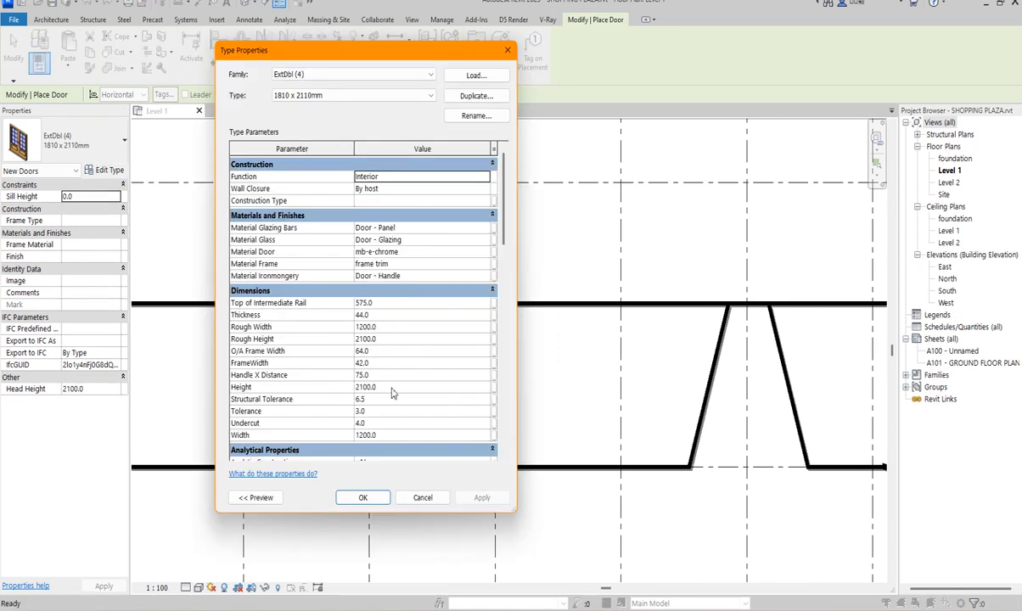
{"action": "left_click", "coordinate": [390, 330]}
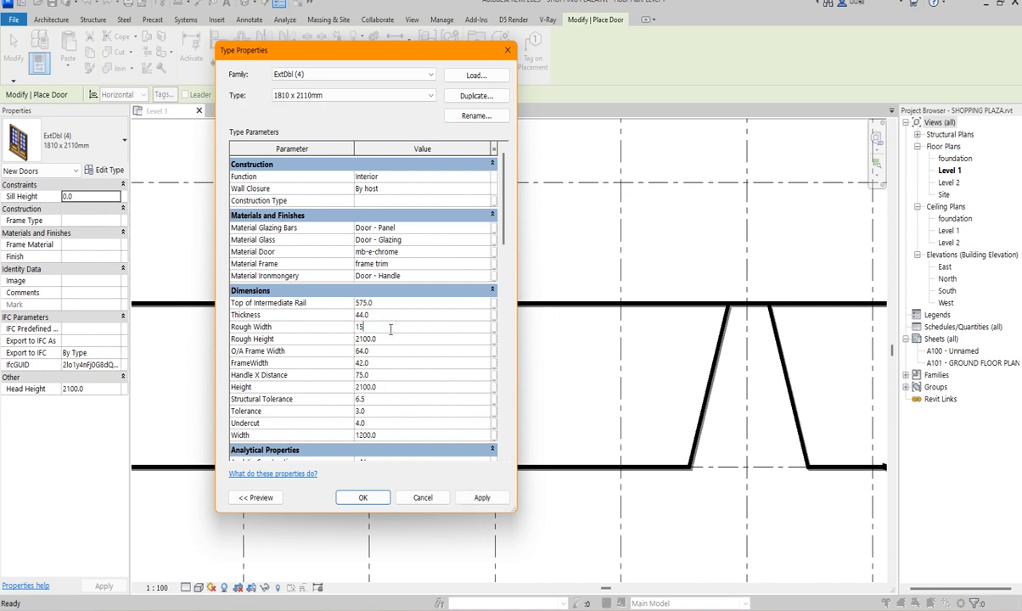
{"action": "left_click", "coordinate": [365, 499]}
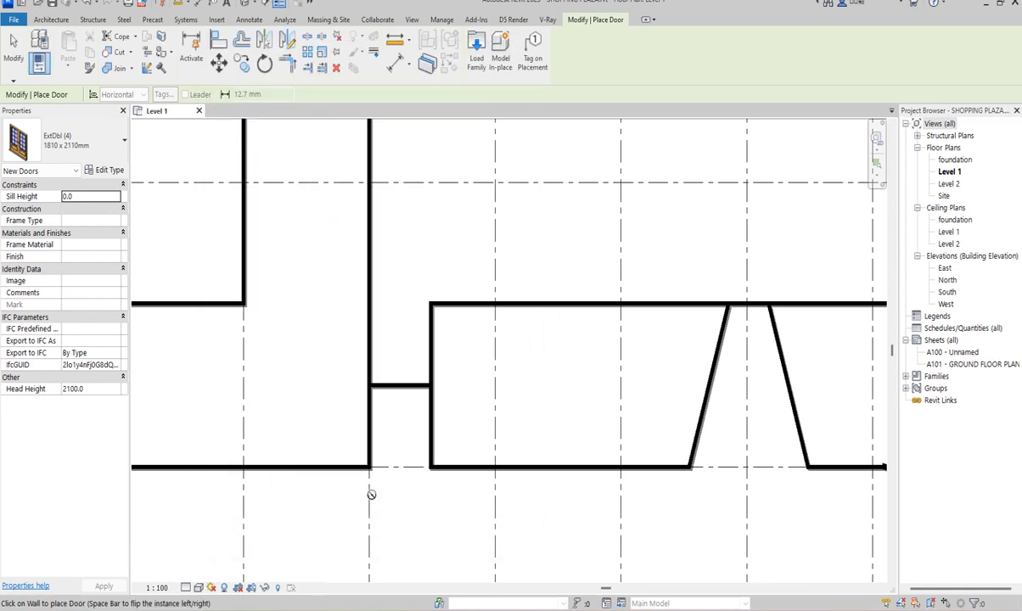
Place a double door centred in the short connecting wall and another in the lower wing's top wall between the slanted walls
{"action": "scroll", "coordinate": [390, 387], "scroll_direction": "up", "scroll_amount": 3}
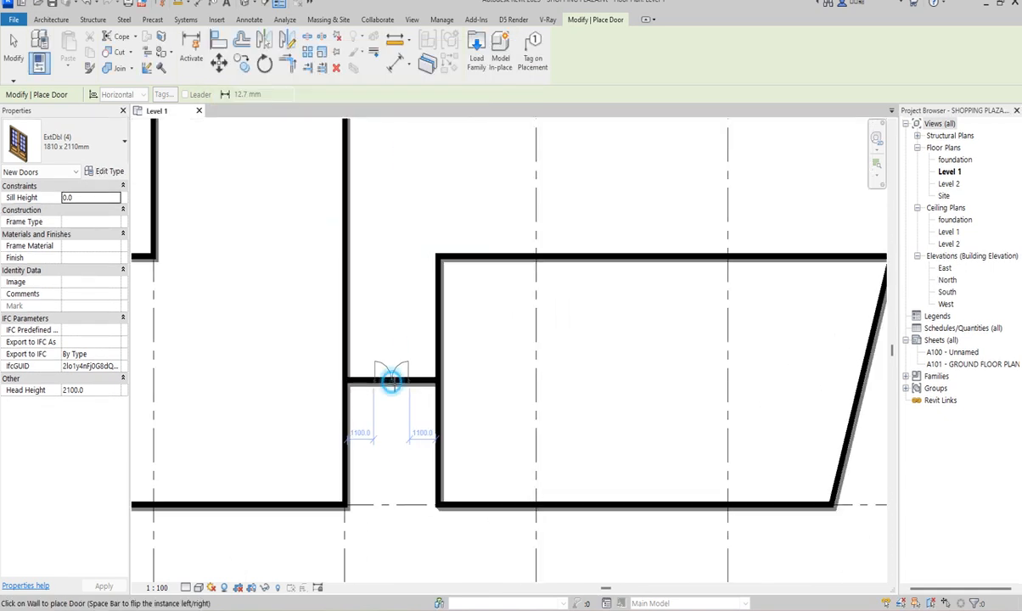
{"action": "left_click", "coordinate": [390, 380]}
{"action": "scroll", "coordinate": [399, 386], "scroll_direction": "down", "scroll_amount": 3}
{"action": "scroll", "coordinate": [641, 298], "scroll_direction": "up", "scroll_amount": 3}
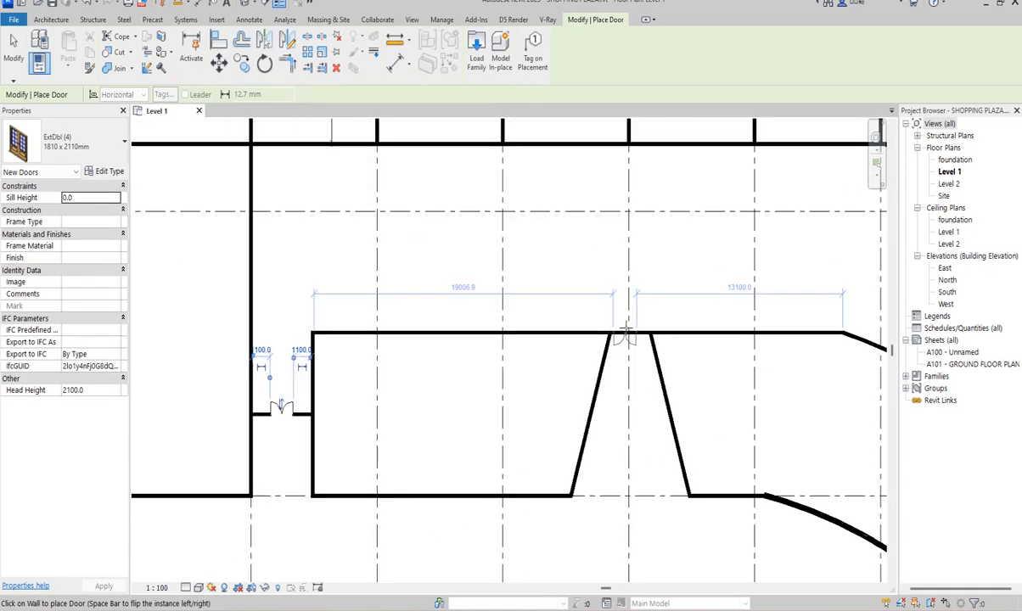
{"action": "left_click", "coordinate": [629, 338]}
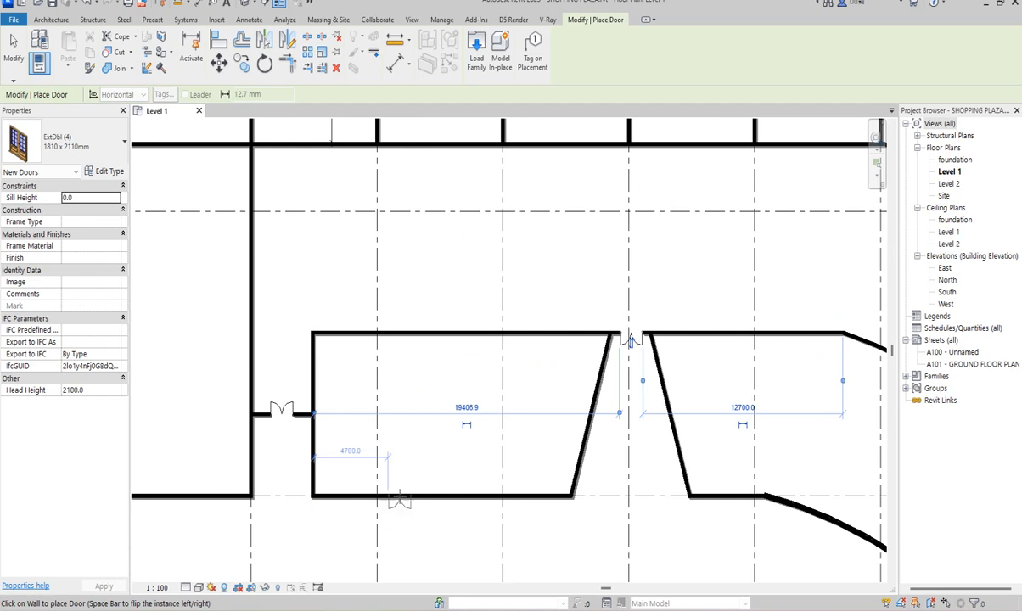
In the room left of the tapered entrance, place two double doors about 4100 mm apart in the bottom wall and two about 4200 mm apart in the top wall
{"action": "left_click", "coordinate": [399, 497]}
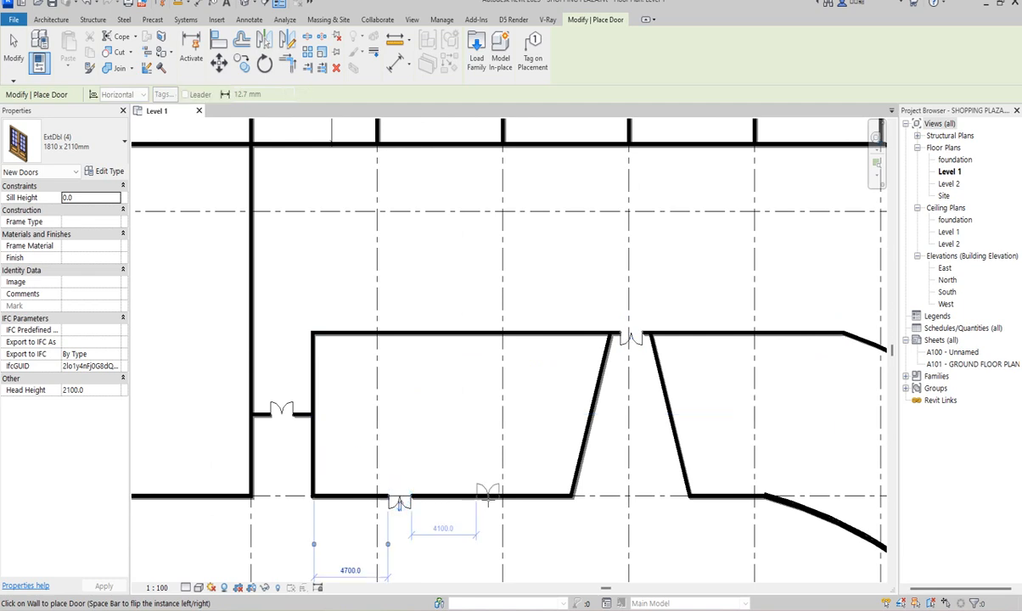
{"action": "left_click", "coordinate": [487, 490]}
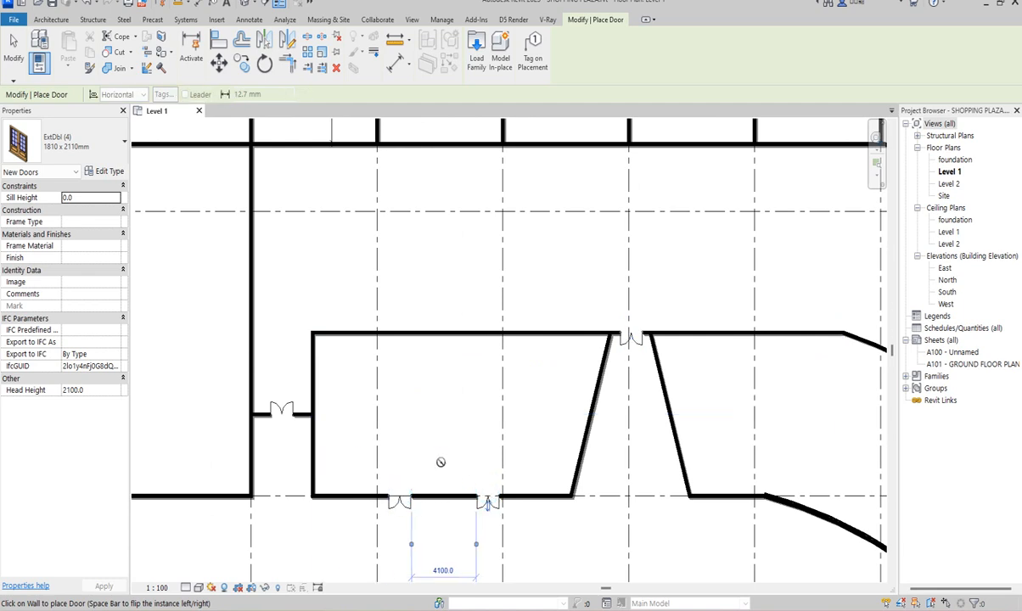
{"action": "scroll", "coordinate": [404, 404], "scroll_direction": "up", "scroll_amount": 2}
{"action": "scroll", "coordinate": [429, 415], "scroll_direction": "down", "scroll_amount": 1}
{"action": "scroll", "coordinate": [413, 386], "scroll_direction": "up", "scroll_amount": 1}
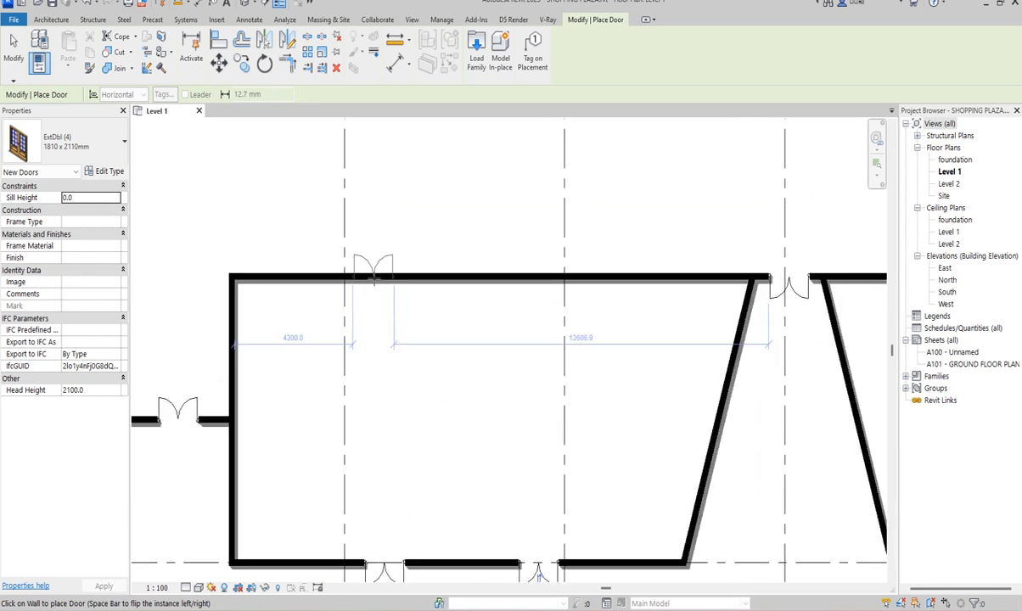
{"action": "left_click", "coordinate": [375, 274]}
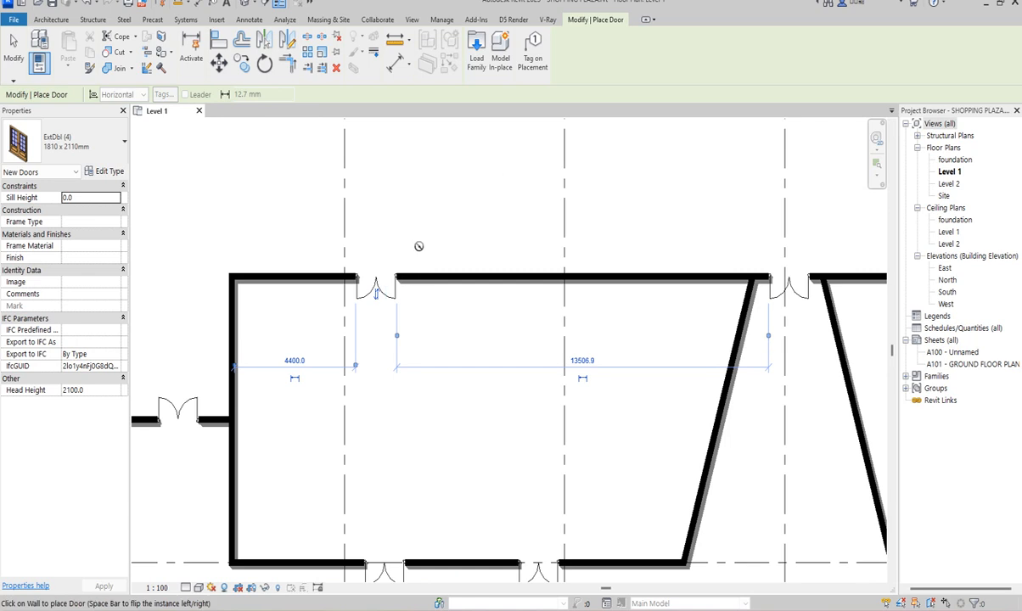
{"action": "left_click", "coordinate": [532, 278]}
{"action": "scroll", "coordinate": [543, 365], "scroll_direction": "down", "scroll_amount": 5}
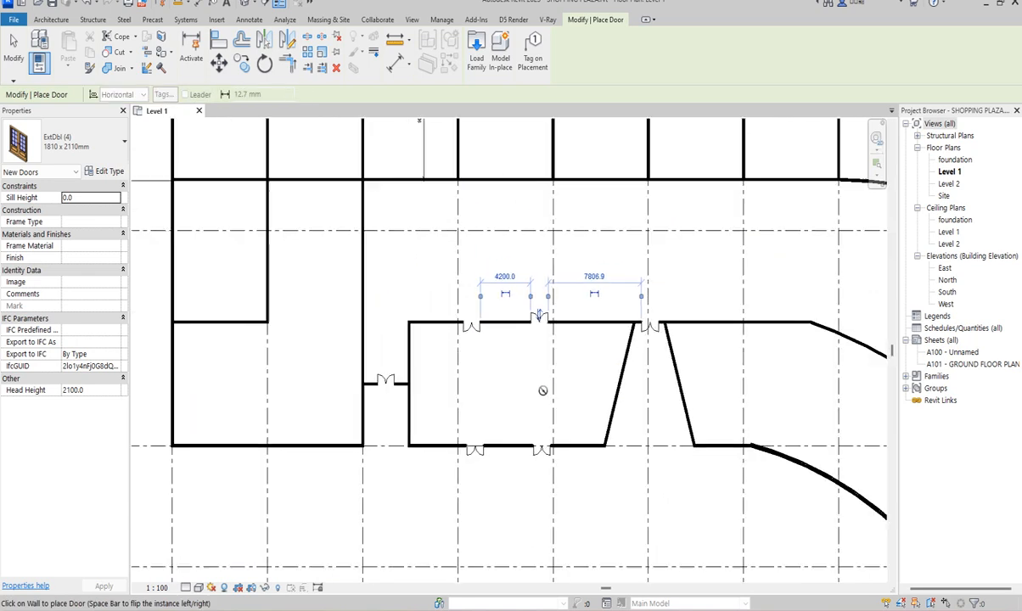
Place two double doors in the west block's long east wall and one centred in the outer west wall of its small room
{"action": "scroll", "coordinate": [395, 393], "scroll_direction": "up", "scroll_amount": 2}
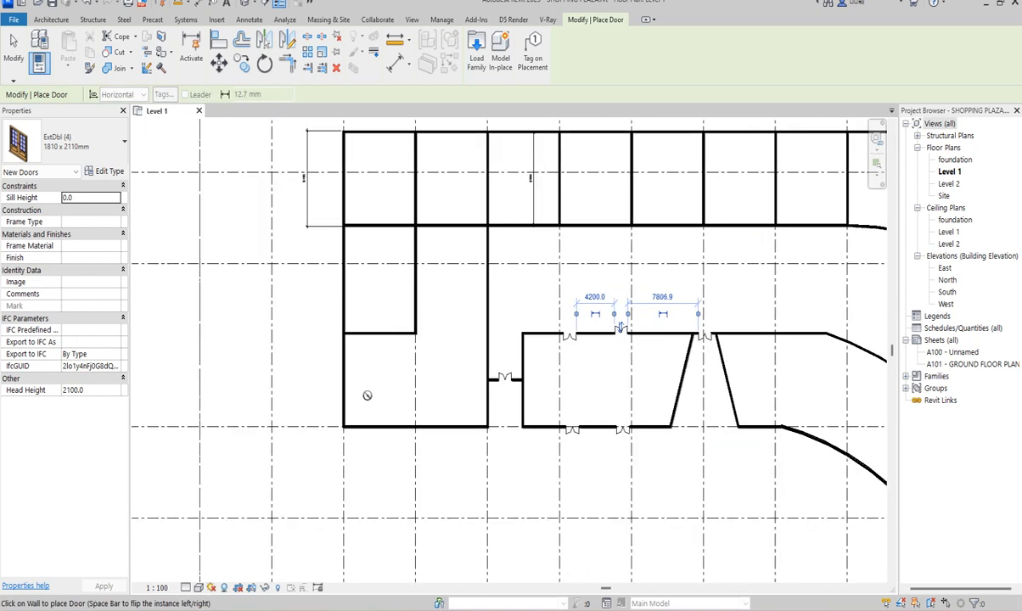
{"action": "left_click", "coordinate": [486, 293]}
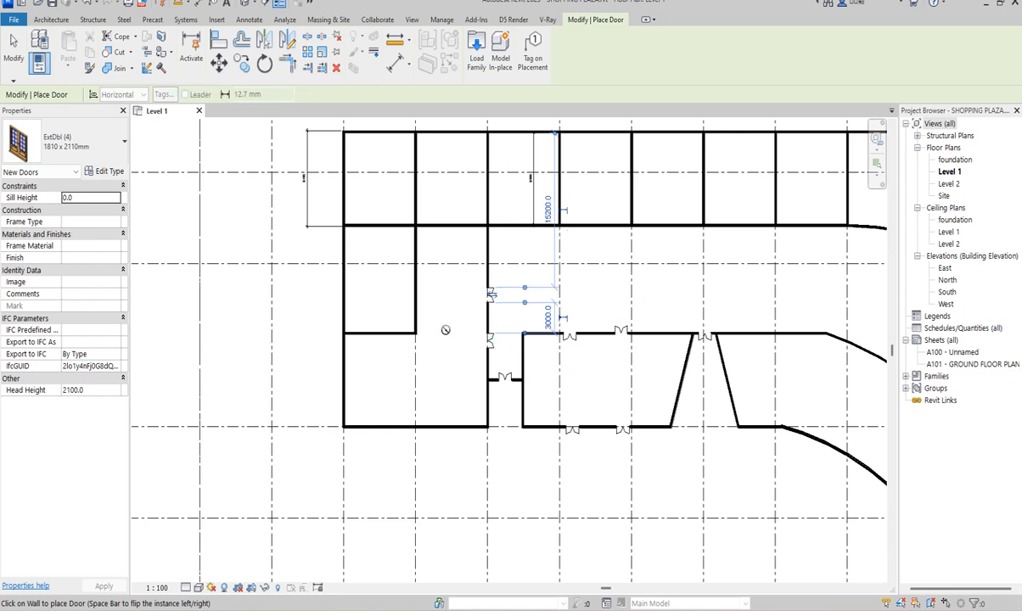
{"action": "scroll", "coordinate": [447, 333], "scroll_direction": "down", "scroll_amount": 2}
{"action": "left_click", "coordinate": [365, 293]}
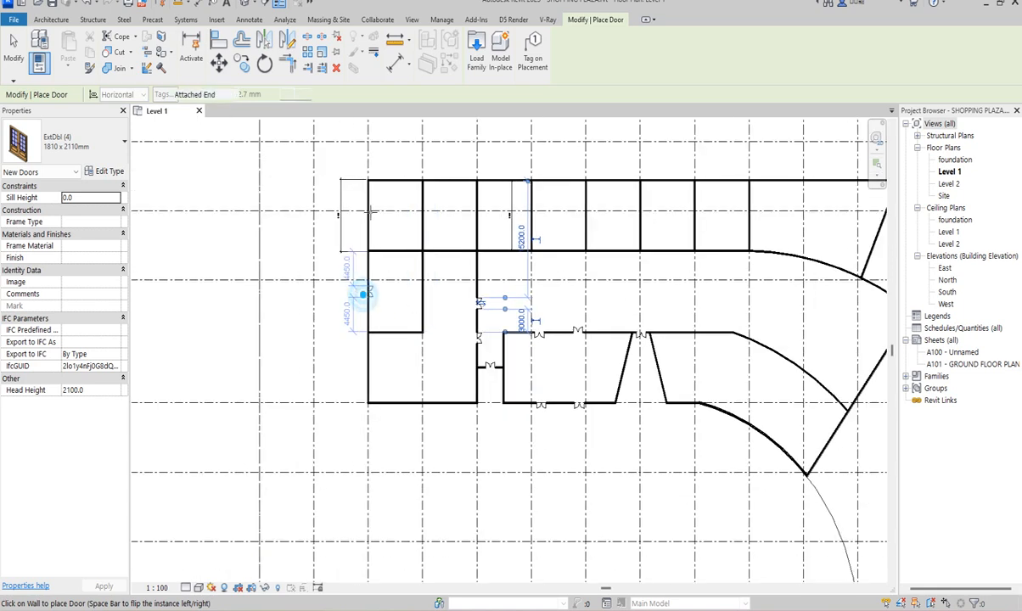
Place a double door centred in the corridor wall of each of the upper row's fourth to seventh shops, 3150 mm from the partitions
{"action": "scroll", "coordinate": [391, 238], "scroll_direction": "up", "scroll_amount": 2}
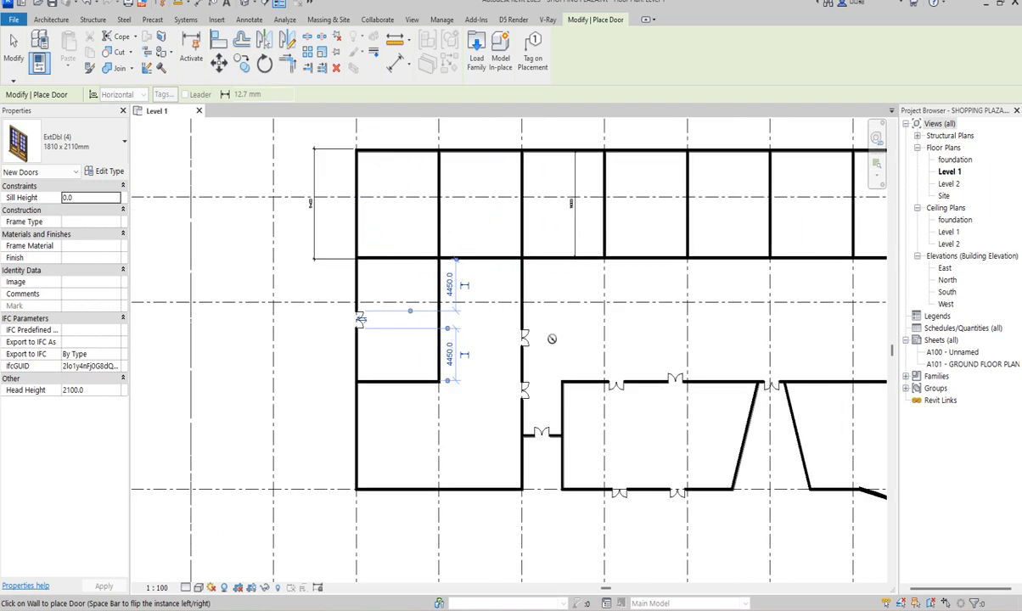
{"action": "scroll", "coordinate": [553, 337], "scroll_direction": "down", "scroll_amount": 1}
{"action": "scroll", "coordinate": [611, 280], "scroll_direction": "up", "scroll_amount": 1}
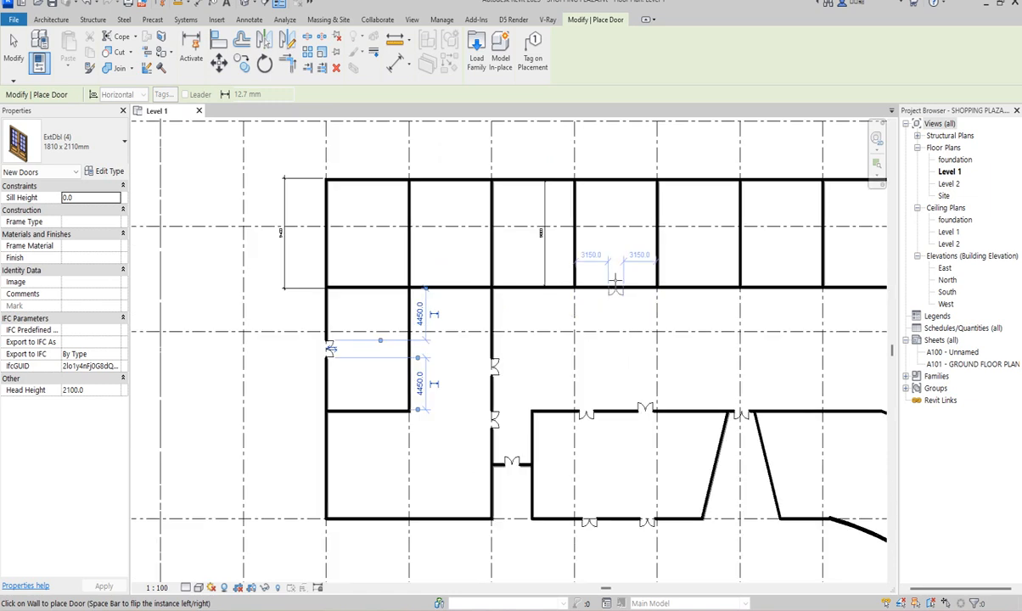
{"action": "scroll", "coordinate": [618, 289], "scroll_direction": "up", "scroll_amount": 2}
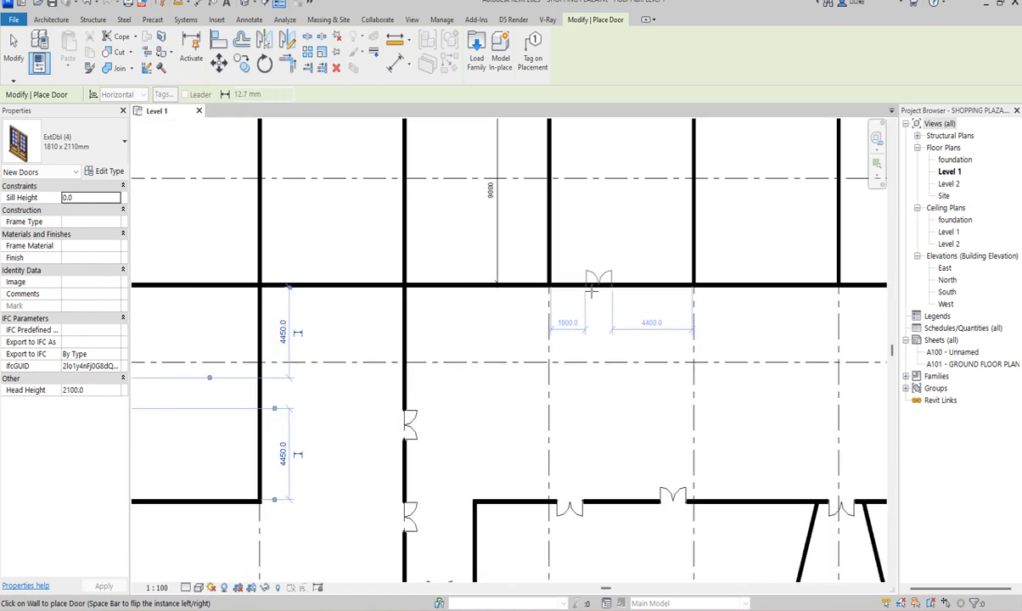
{"action": "left_click", "coordinate": [624, 289]}
{"action": "left_click", "coordinate": [770, 288]}
{"action": "scroll", "coordinate": [770, 288], "scroll_direction": "down", "scroll_amount": 3}
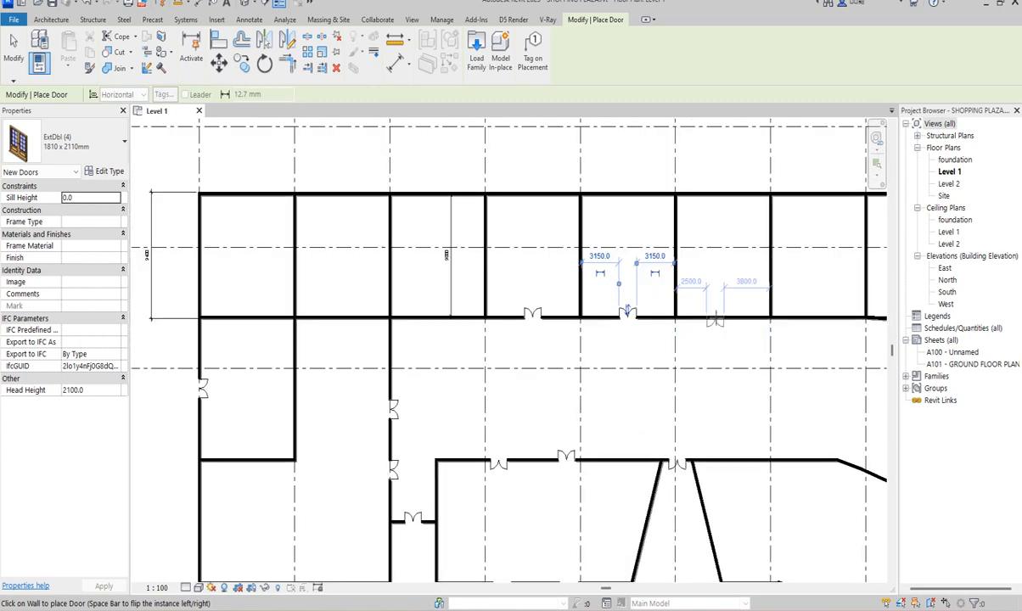
{"action": "left_click", "coordinate": [724, 317]}
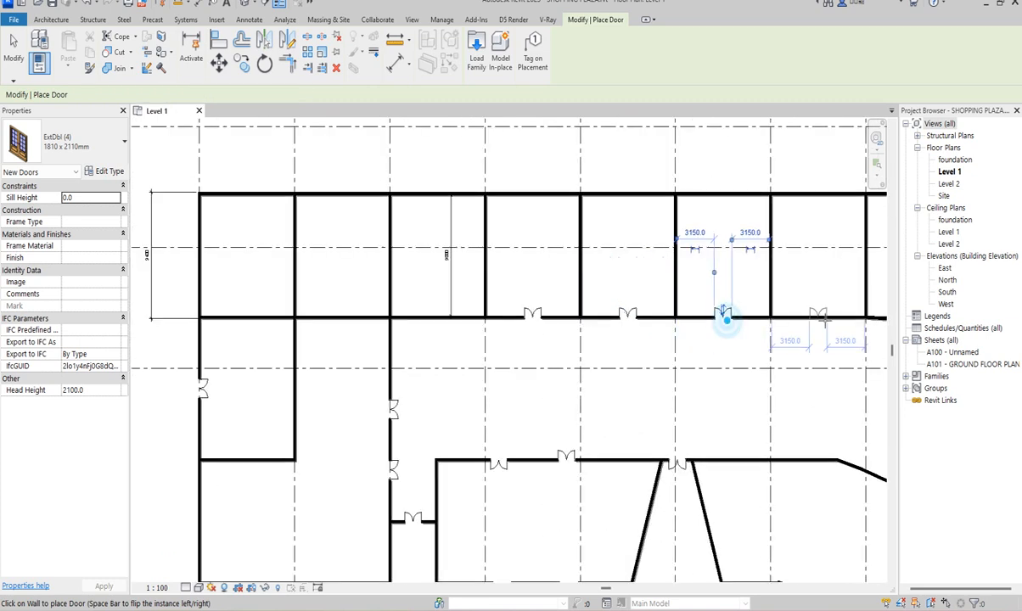
{"action": "left_click", "coordinate": [822, 322]}
Place a double door in the upper wing's curved wall, about 12.6° past the last partition, and end door placement
{"action": "scroll", "coordinate": [472, 349], "scroll_direction": "down", "scroll_amount": 2}
{"action": "scroll", "coordinate": [722, 356], "scroll_direction": "up", "scroll_amount": 2}
{"action": "scroll", "coordinate": [705, 355], "scroll_direction": "down", "scroll_amount": 2}
{"action": "scroll", "coordinate": [778, 343], "scroll_direction": "up", "scroll_amount": 2}
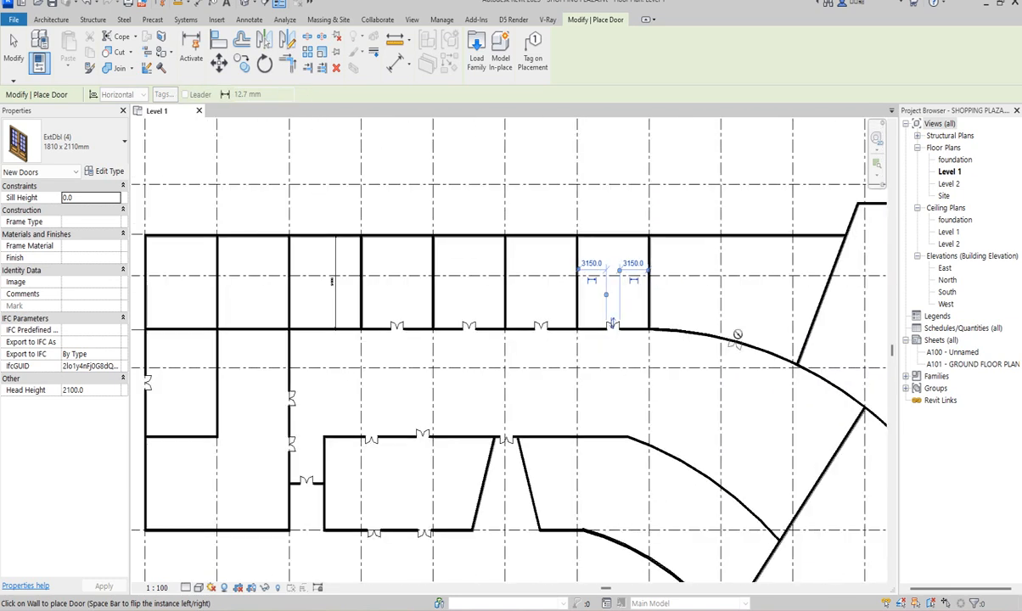
{"action": "left_click", "coordinate": [733, 343]}
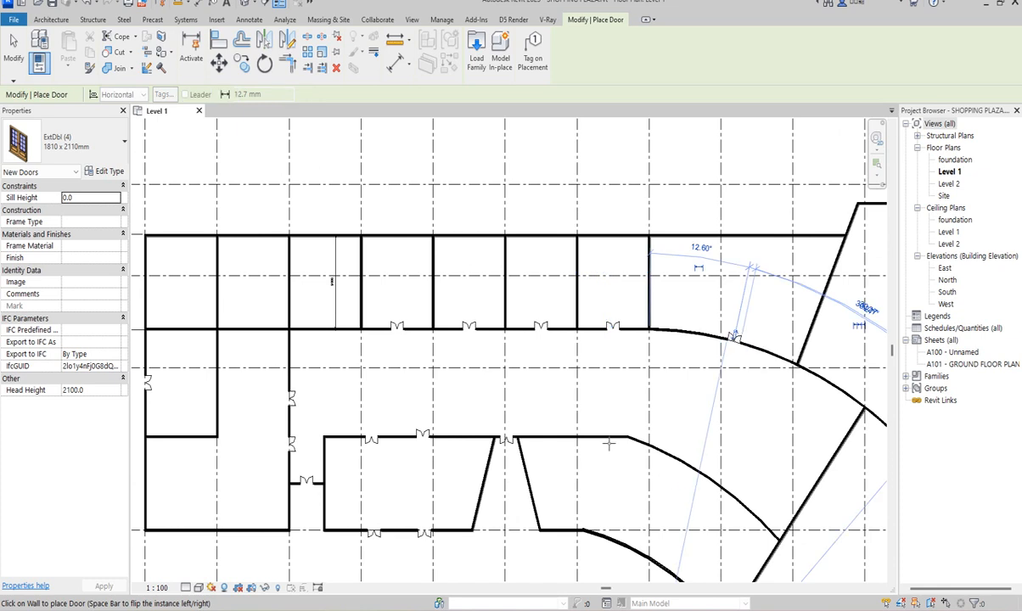
{"action": "scroll", "coordinate": [608, 442], "scroll_direction": "down", "scroll_amount": 2}
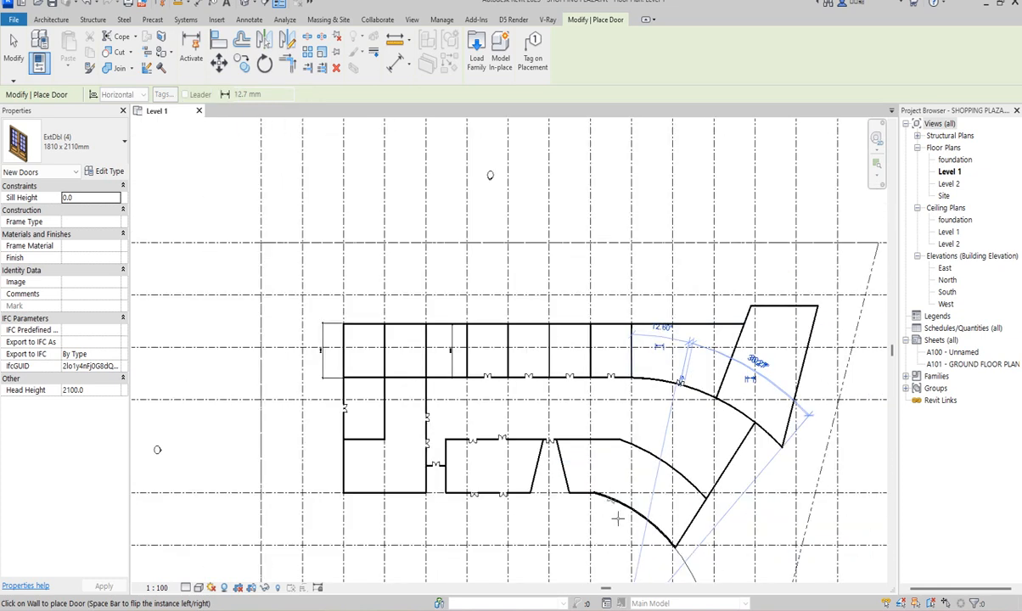
{"action": "right_click", "coordinate": [536, 269]}
{"action": "left_click", "coordinate": [565, 277]}
{"action": "right_click", "coordinate": [521, 268]}
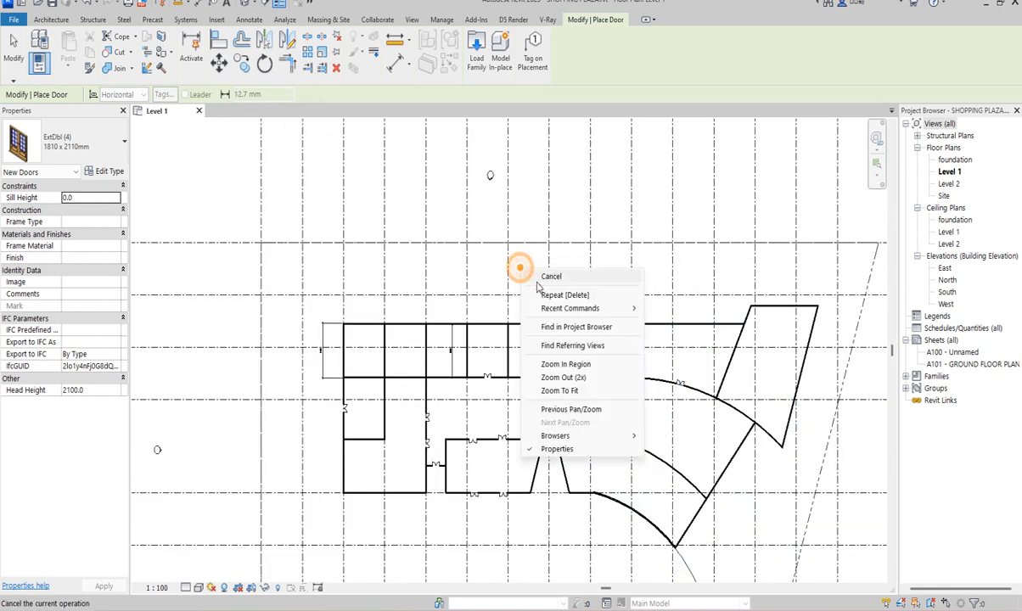
{"action": "left_click", "coordinate": [549, 279]}
Add a text note reading "shop" inside the upper row's fourth shop and end text placement
{"action": "left_click", "coordinate": [226, 4]}
{"action": "scroll", "coordinate": [446, 357], "scroll_direction": "up", "scroll_amount": 5}
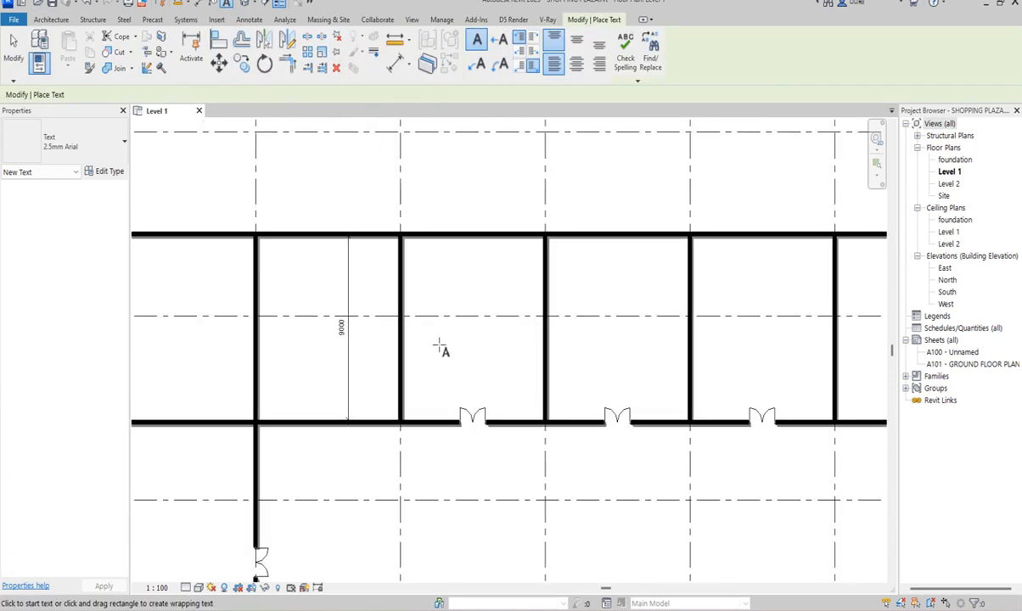
{"action": "left_click", "coordinate": [436, 328]}
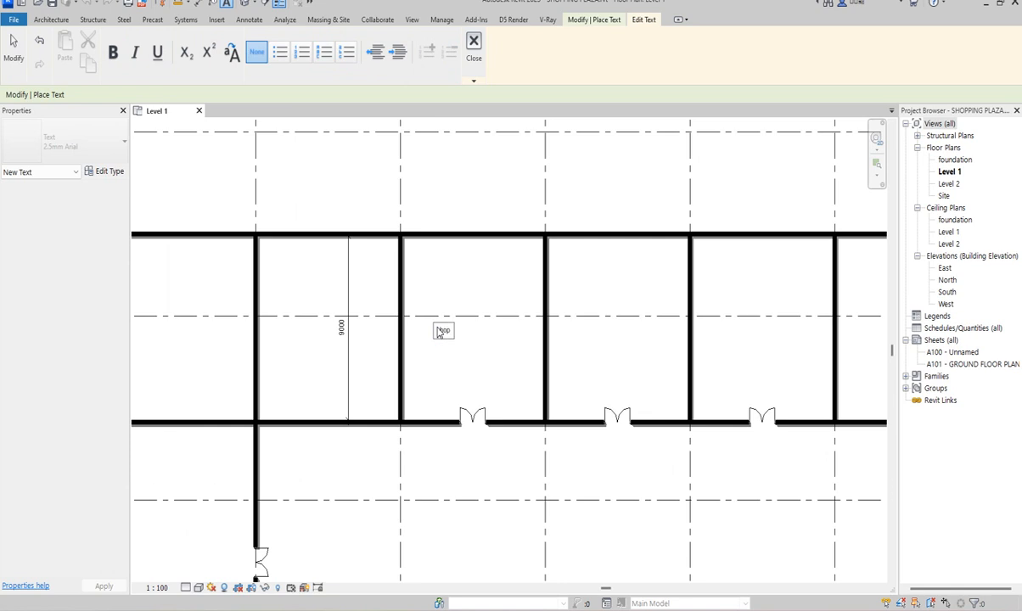
{"action": "left_click", "coordinate": [502, 281]}
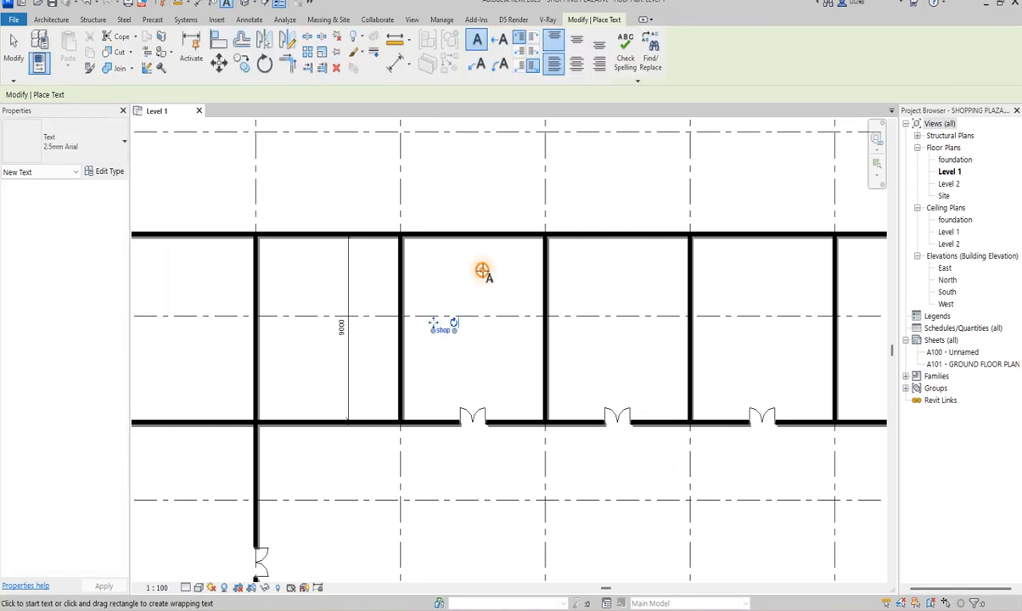
{"action": "right_click", "coordinate": [482, 272]}
{"action": "left_click", "coordinate": [520, 279]}
{"action": "left_click", "coordinate": [507, 287]}
Set the shop note's text type to a text size of 5.5 mm and the Technic font
{"action": "left_click", "coordinate": [442, 333]}
{"action": "left_click", "coordinate": [108, 171]}
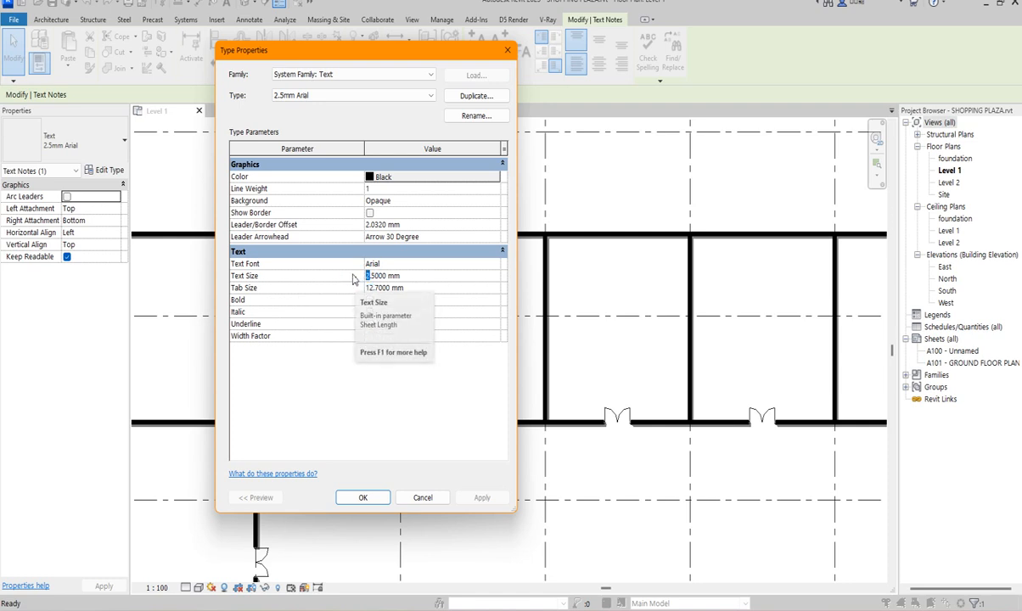
{"action": "type", "text": "5"}
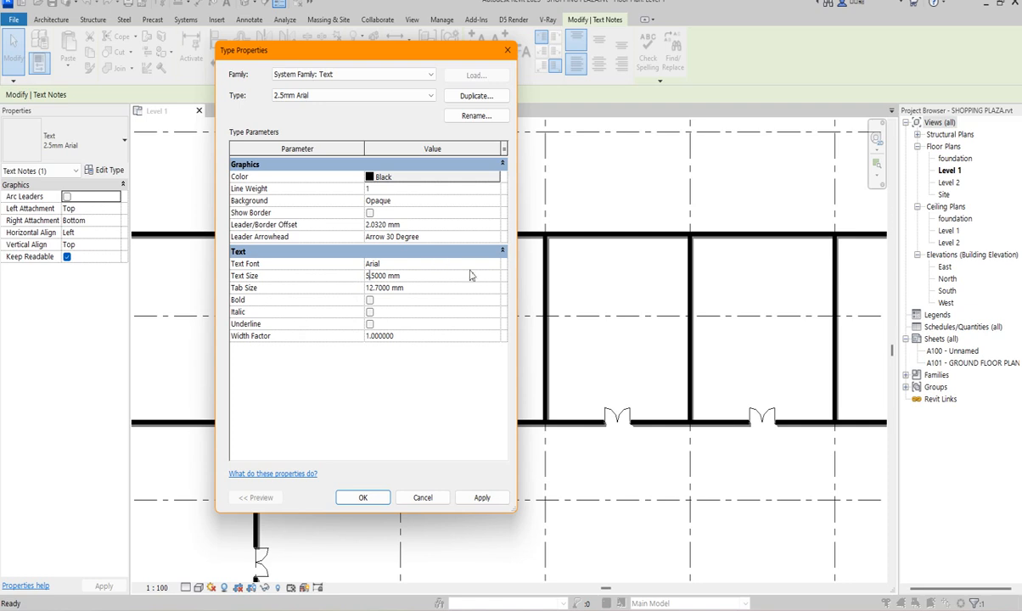
{"action": "left_click", "coordinate": [493, 268]}
{"action": "left_click", "coordinate": [496, 267]}
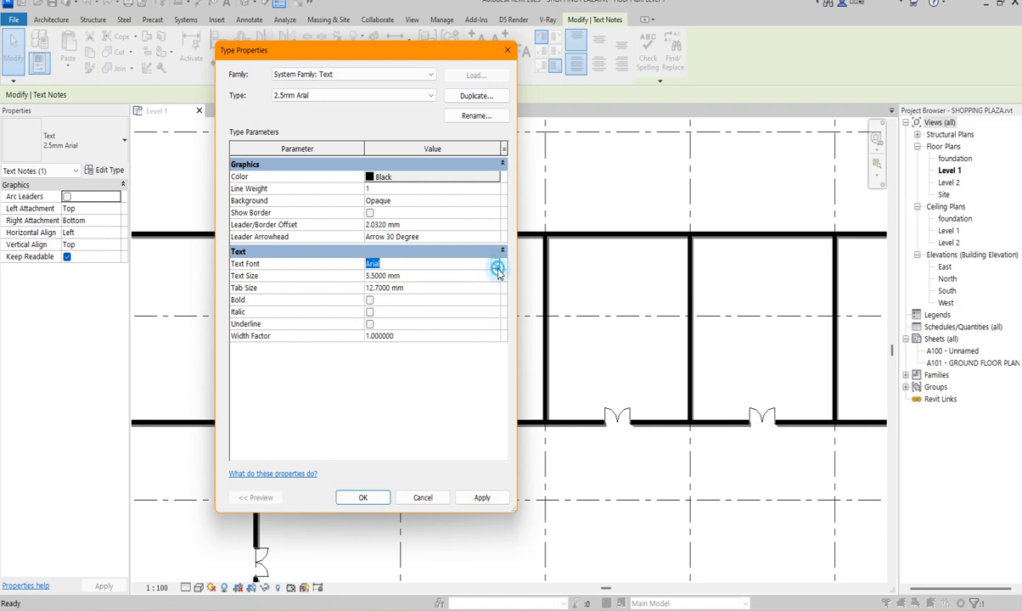
{"action": "left_click", "coordinate": [496, 266]}
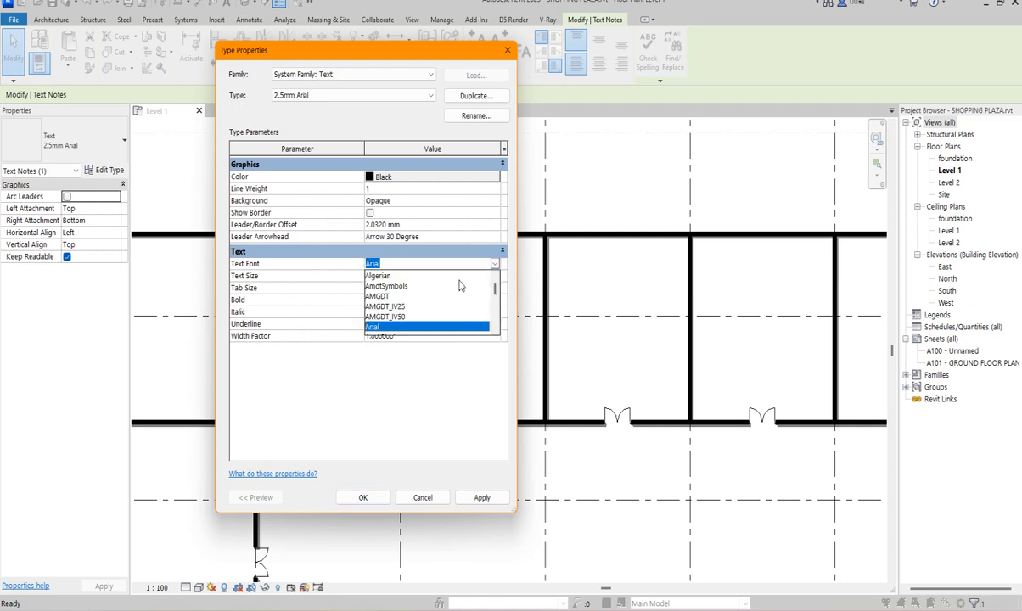
{"action": "scroll", "coordinate": [460, 286], "scroll_direction": "down", "scroll_amount": 5}
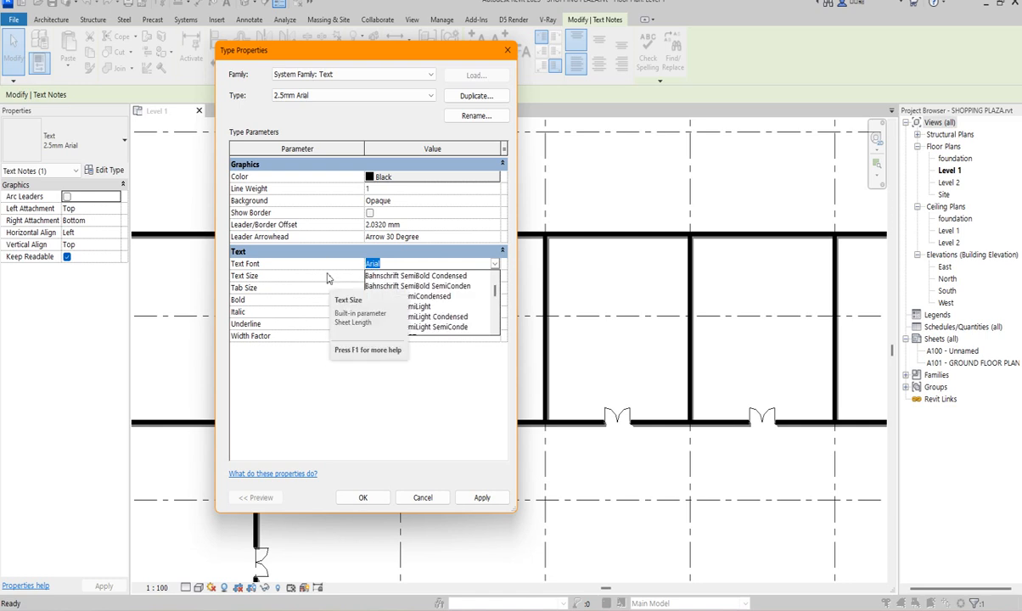
{"action": "type", "text": "Technic"}
{"action": "left_click", "coordinate": [391, 327]}
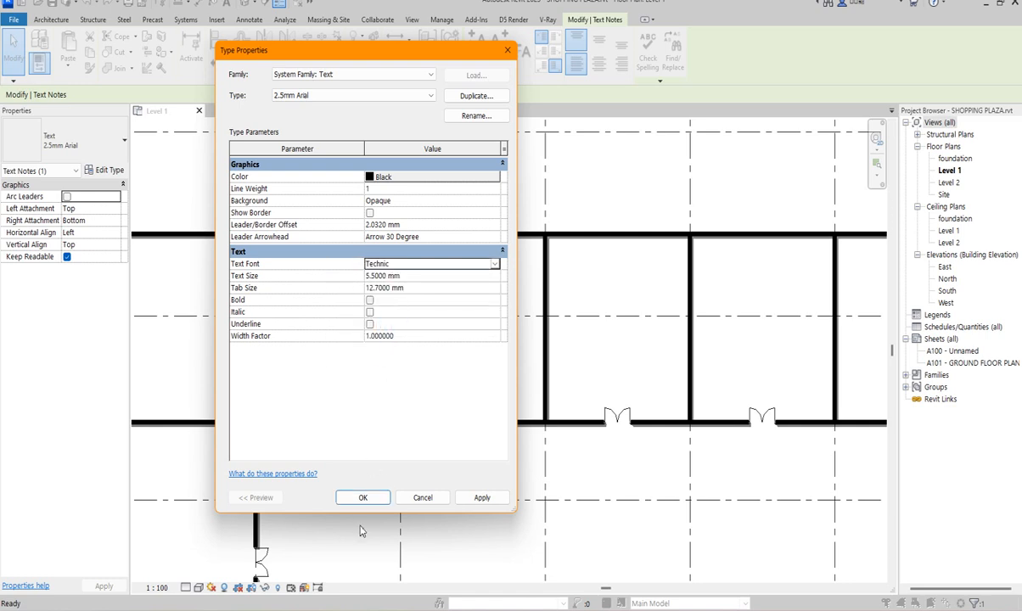
{"action": "left_click", "coordinate": [370, 502]}
{"action": "scroll", "coordinate": [450, 315], "scroll_direction": "up", "scroll_amount": 2}
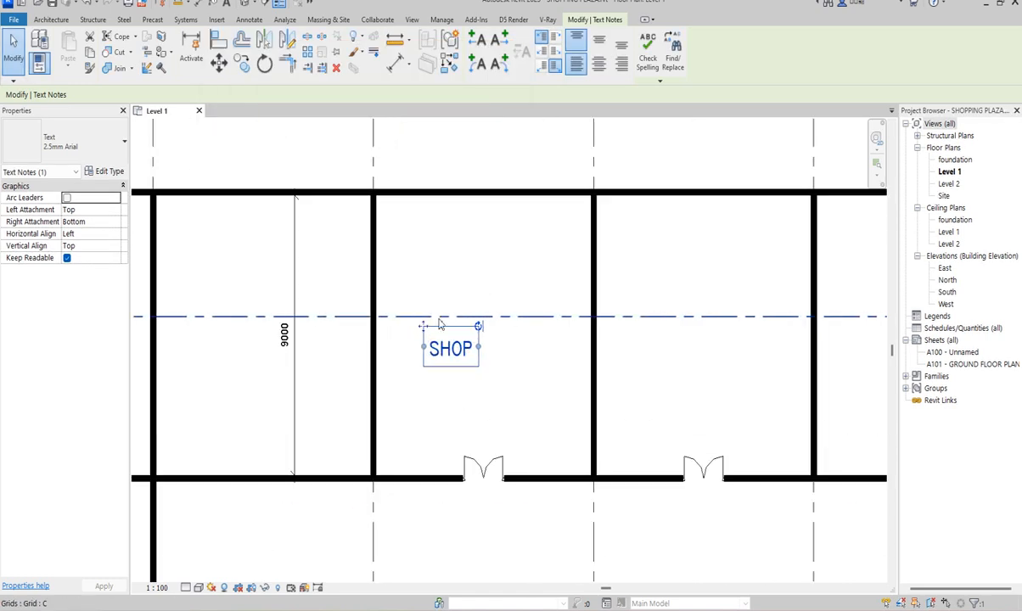
Shift the SHOP note slightly east within the upper row's fourth shop and check its text type properties
{"action": "left_click_drag", "start_coordinate": [423, 327], "coordinate": [435, 326]}
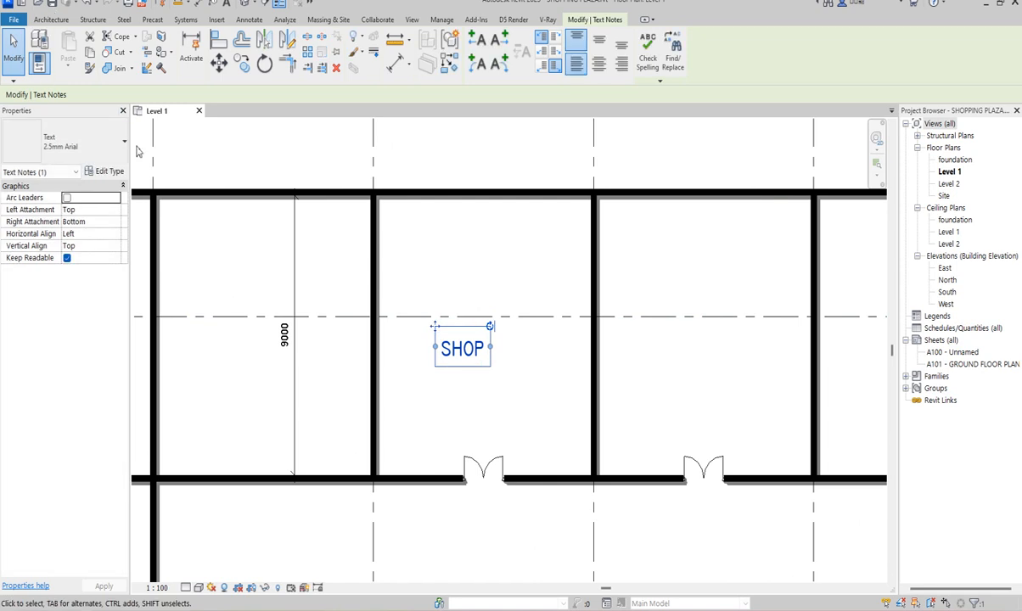
{"action": "left_click", "coordinate": [108, 172]}
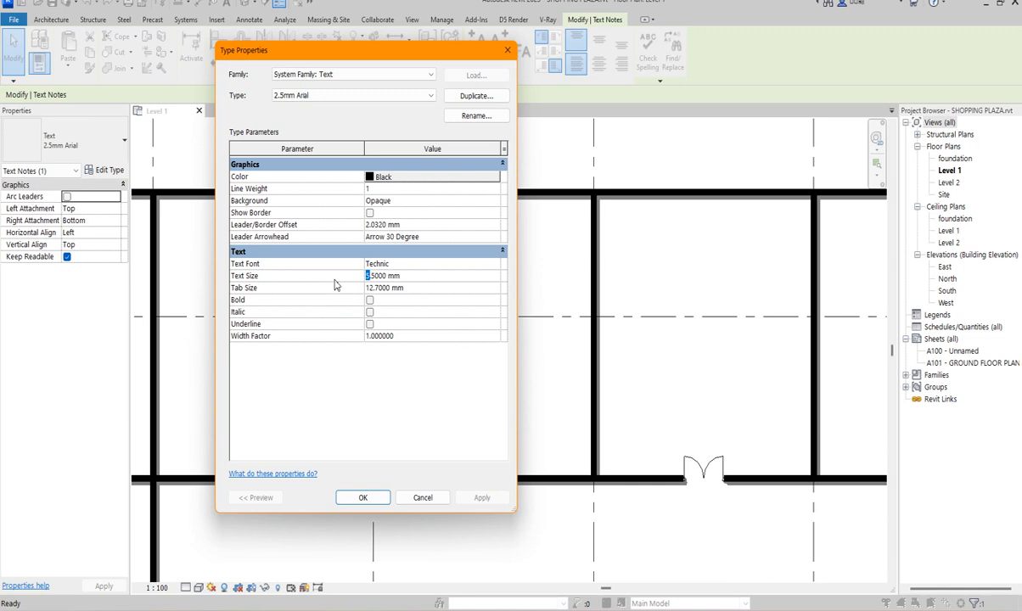
{"action": "left_click", "coordinate": [364, 498]}
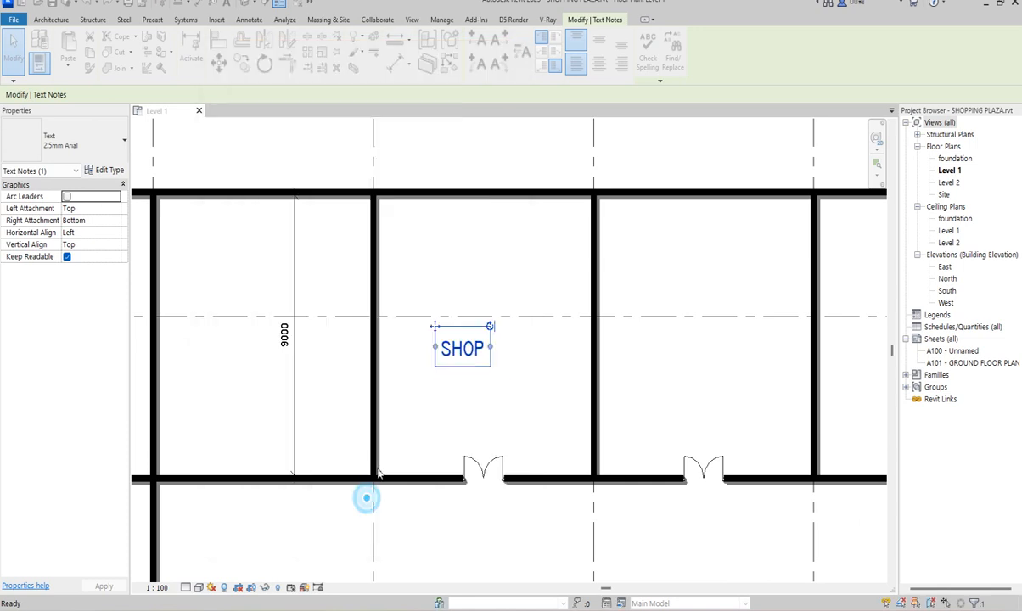
{"action": "scroll", "coordinate": [501, 347], "scroll_direction": "down", "scroll_amount": 3}
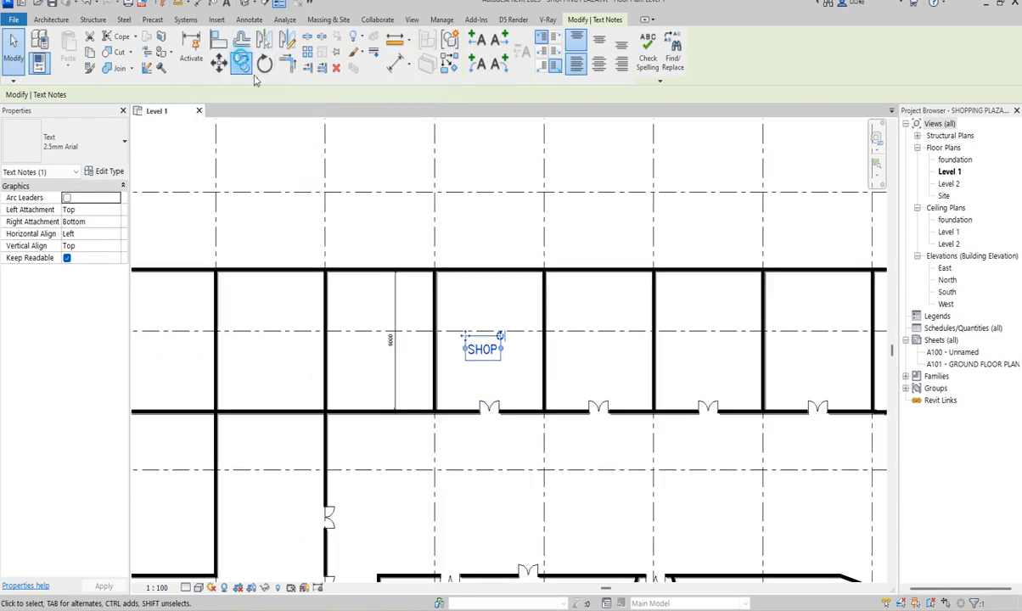
Copy the SHOP note with multiple copies into the upper row's fifth, sixth and seventh shops
{"action": "left_click", "coordinate": [241, 62]}
{"action": "left_click", "coordinate": [487, 357]}
{"action": "left_click", "coordinate": [606, 355]}
{"action": "left_click", "coordinate": [713, 355]}
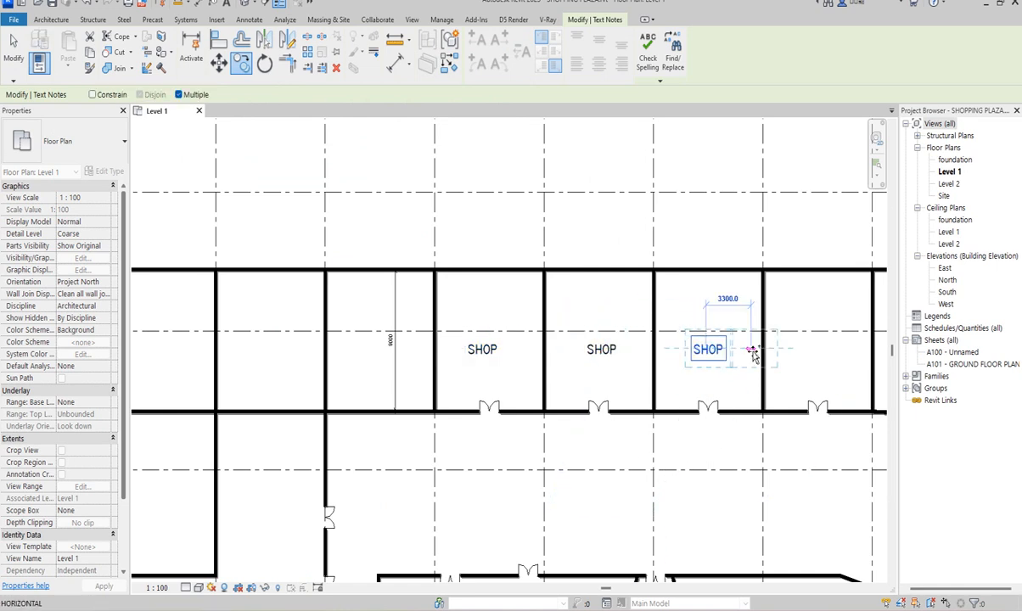
{"action": "left_click", "coordinate": [811, 348]}
Place further SHOP note copies in the west block's lower room and, 21000 mm east of it, in the lower middle block
{"action": "scroll", "coordinate": [810, 348], "scroll_direction": "down", "scroll_amount": 5}
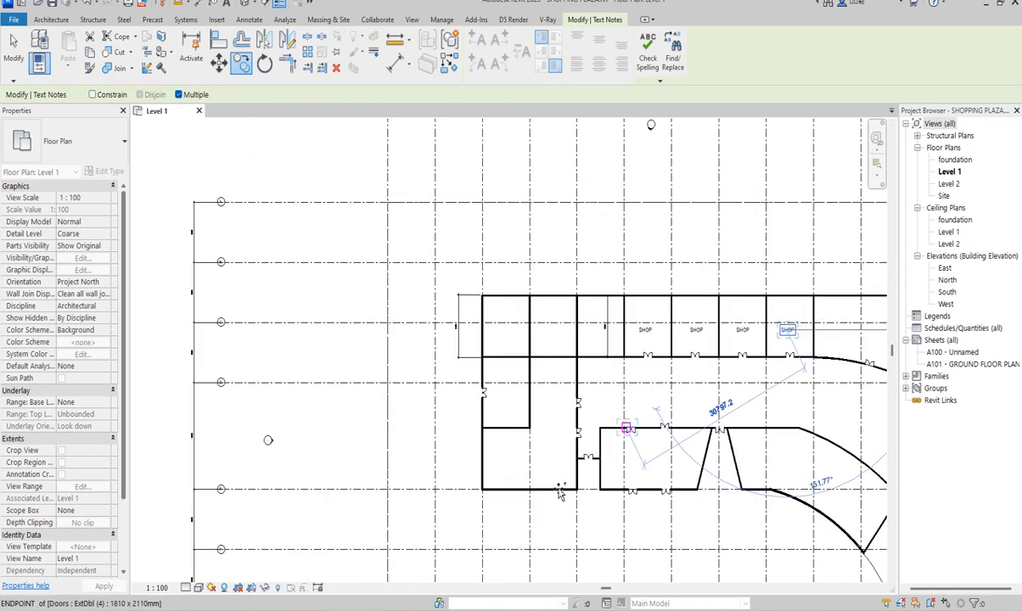
{"action": "scroll", "coordinate": [507, 447], "scroll_direction": "up", "scroll_amount": 2}
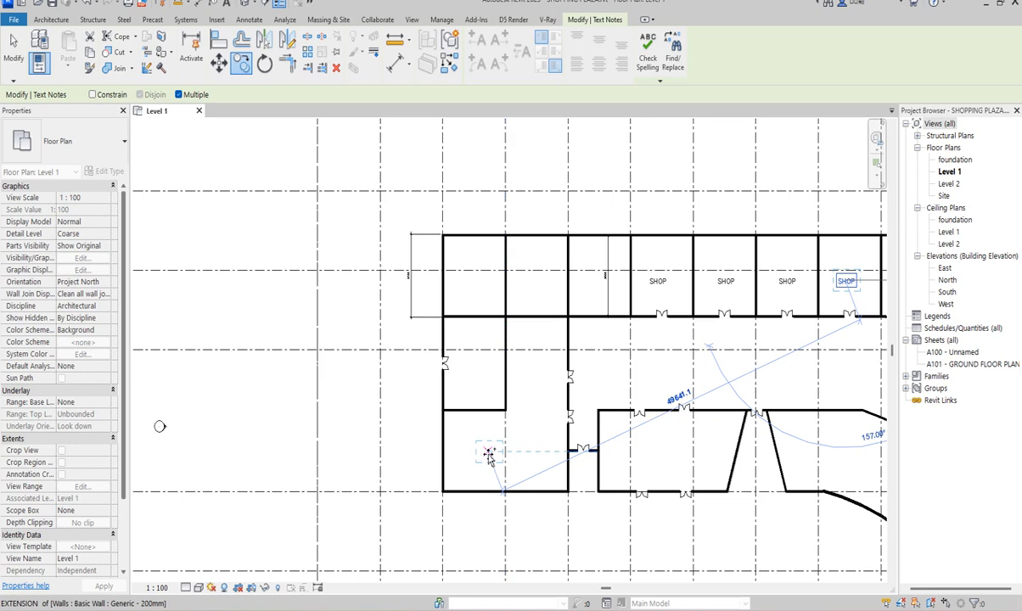
{"action": "scroll", "coordinate": [507, 453], "scroll_direction": "up", "scroll_amount": 2}
{"action": "left_click", "coordinate": [507, 448]}
{"action": "scroll", "coordinate": [510, 454], "scroll_direction": "down", "scroll_amount": 4}
{"action": "scroll", "coordinate": [731, 466], "scroll_direction": "up", "scroll_amount": 2}
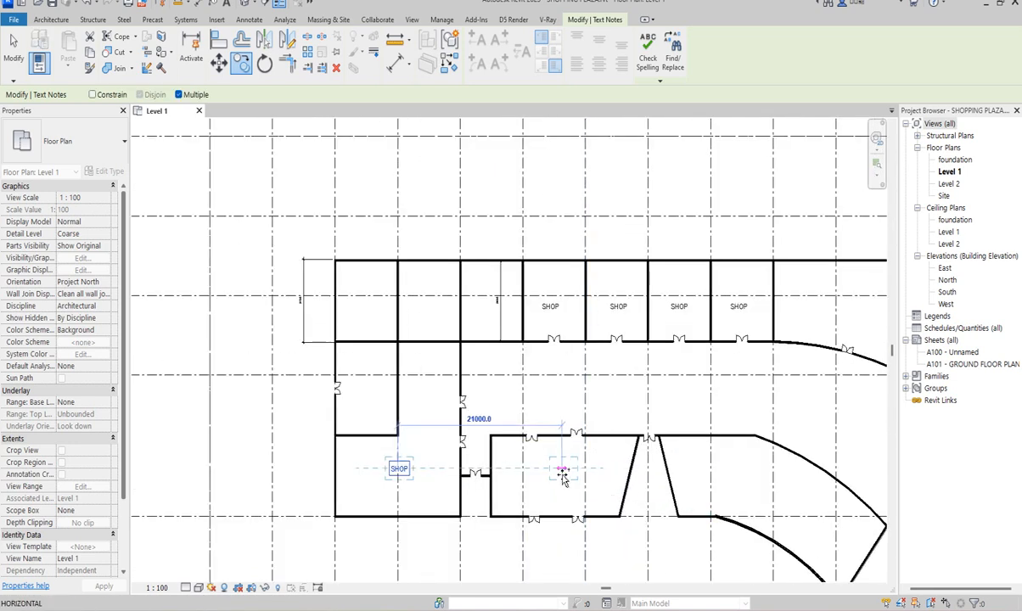
{"action": "left_click", "coordinate": [563, 469]}
Place SHOP note copies in the room east of the tapered entrance, the upper wing's curved room and the slanted east block
{"action": "scroll", "coordinate": [488, 324], "scroll_direction": "down", "scroll_amount": 2}
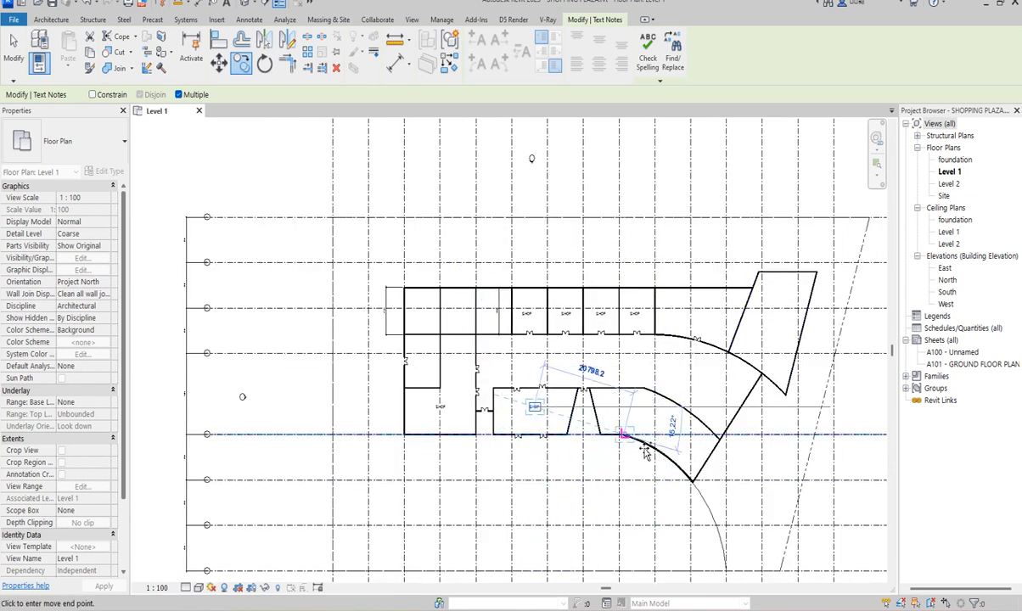
{"action": "scroll", "coordinate": [718, 417], "scroll_direction": "up", "scroll_amount": 2}
{"action": "left_click", "coordinate": [622, 376]}
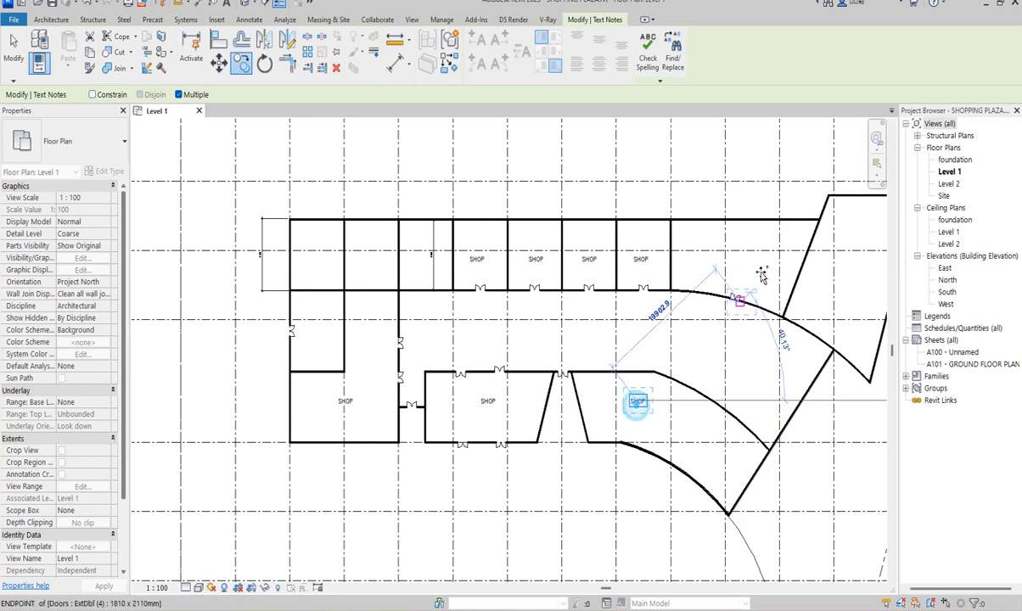
{"action": "left_click", "coordinate": [741, 255]}
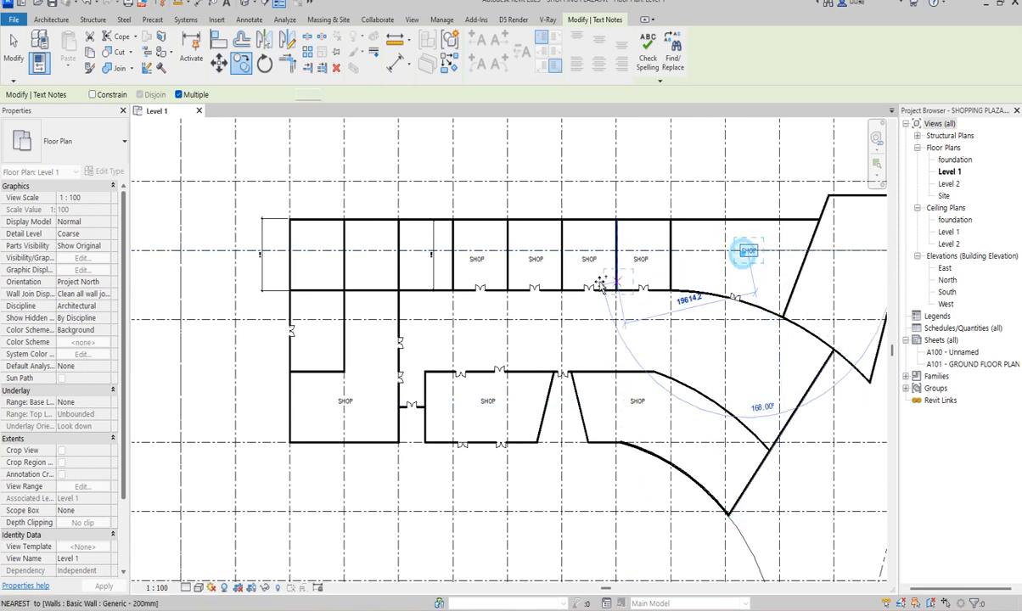
{"action": "scroll", "coordinate": [742, 281], "scroll_direction": "down", "scroll_amount": 2}
{"action": "scroll", "coordinate": [752, 284], "scroll_direction": "up", "scroll_amount": 2}
{"action": "left_click", "coordinate": [753, 284]}
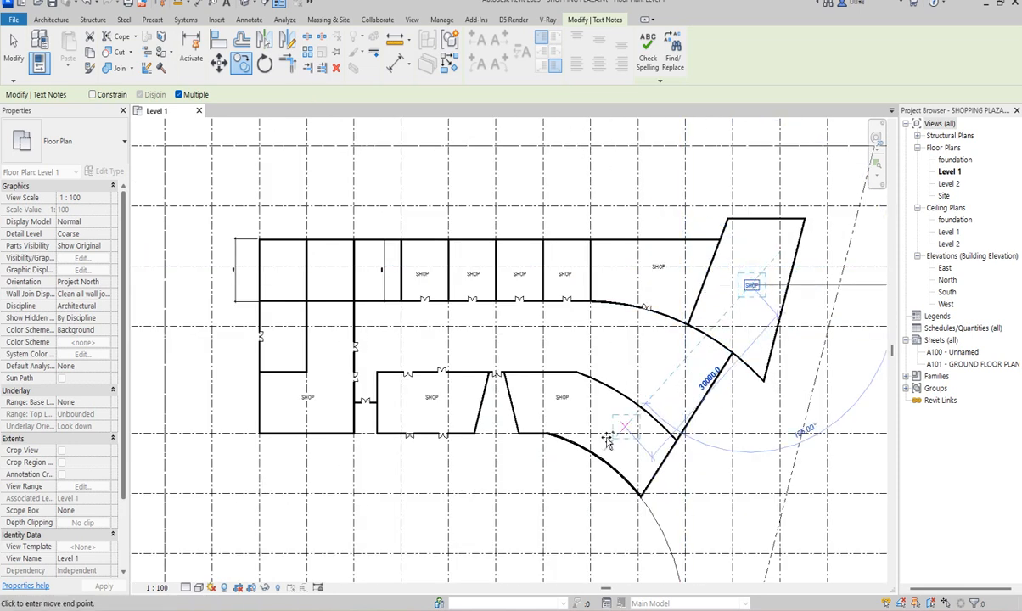
Place SHOP note copies in the lower wing's curved end and the upper row's first shop, and end copying
{"action": "scroll", "coordinate": [664, 423], "scroll_direction": "down", "scroll_amount": 3}
{"action": "scroll", "coordinate": [459, 340], "scroll_direction": "up", "scroll_amount": 6}
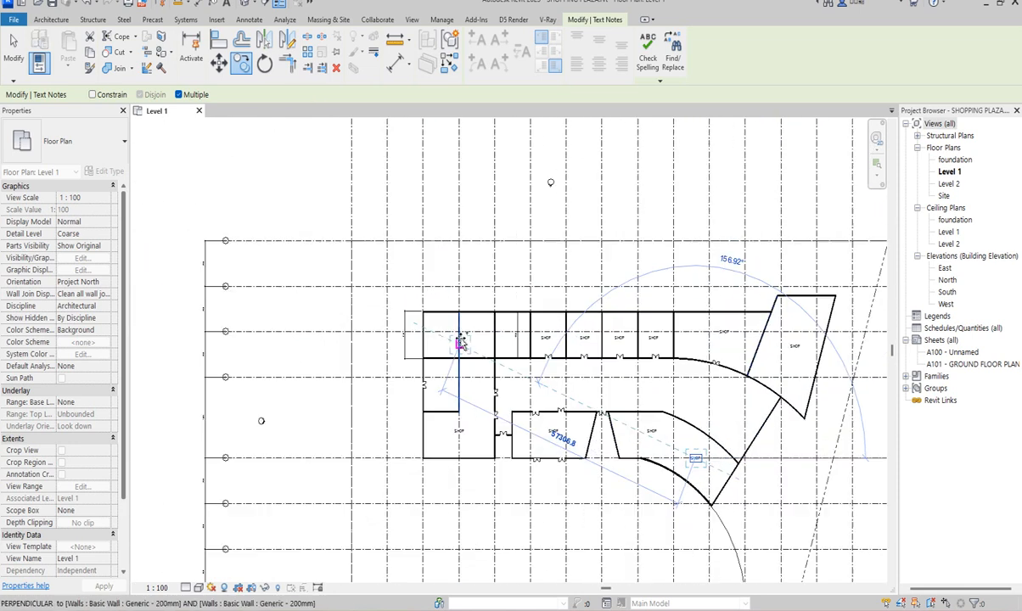
{"action": "scroll", "coordinate": [497, 284], "scroll_direction": "down", "scroll_amount": 2}
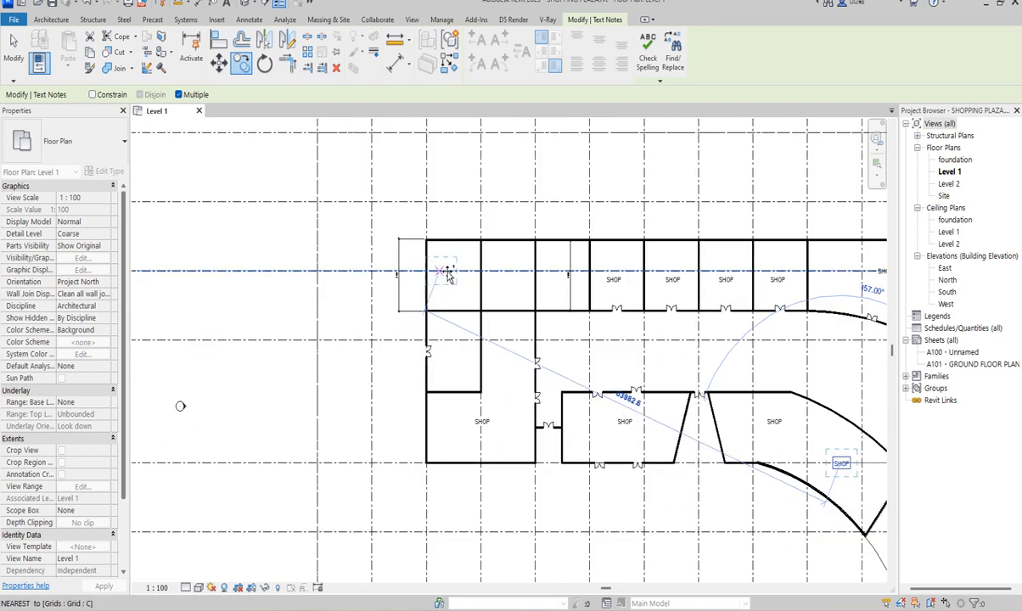
{"action": "left_click", "coordinate": [451, 272]}
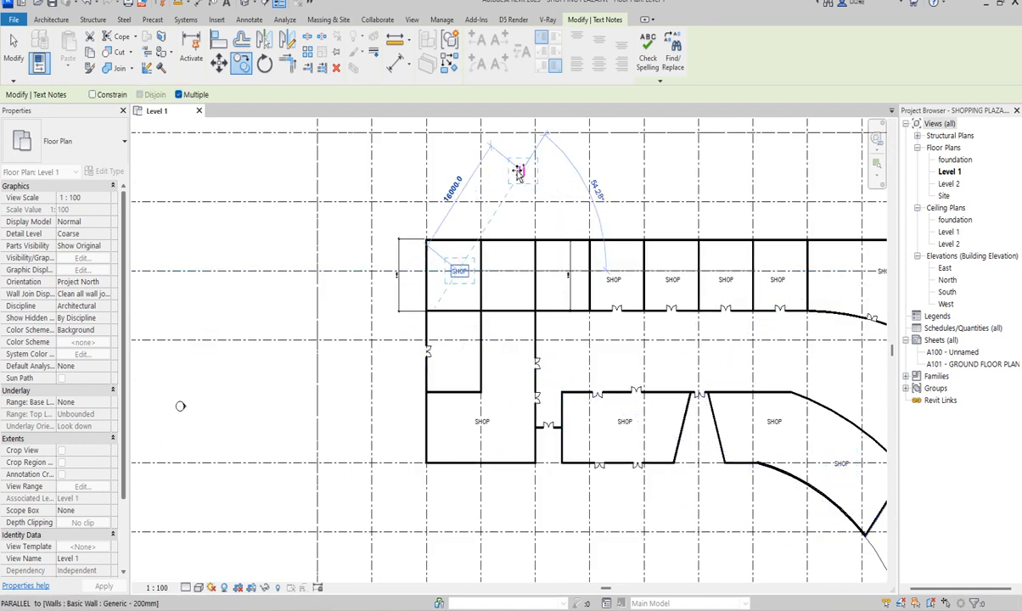
{"action": "right_click", "coordinate": [515, 165]}
{"action": "left_click", "coordinate": [548, 180]}
{"action": "right_click", "coordinate": [553, 178]}
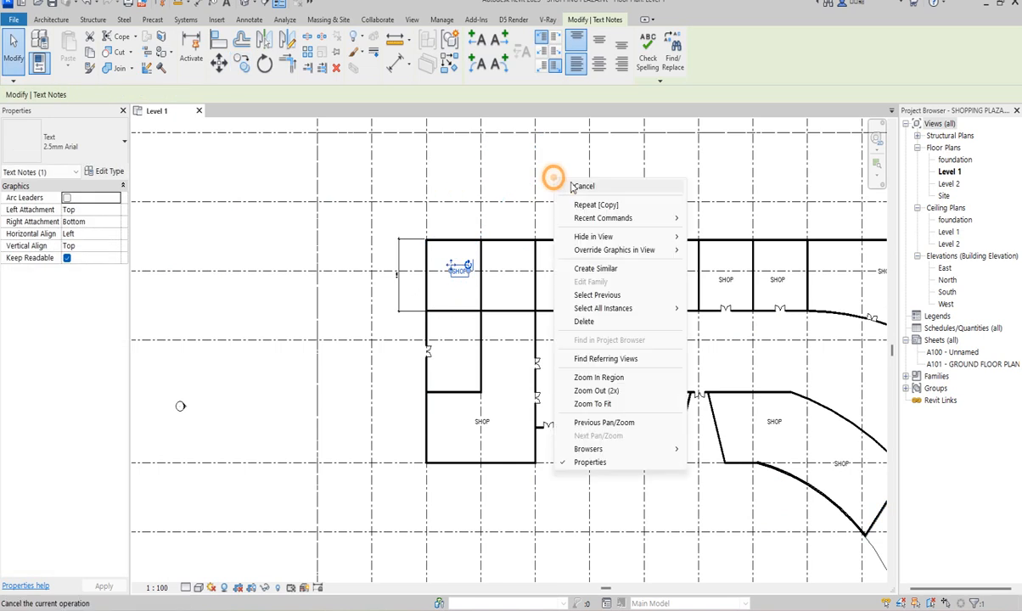
{"action": "left_click", "coordinate": [583, 187]}
Draw a detail-line rectangle about 2100 by 800 mm in the <Wide Lines> style in the corridor, just east of grid 7
{"action": "scroll", "coordinate": [520, 315], "scroll_direction": "down", "scroll_amount": 2}
{"action": "scroll", "coordinate": [629, 323], "scroll_direction": "up", "scroll_amount": 3}
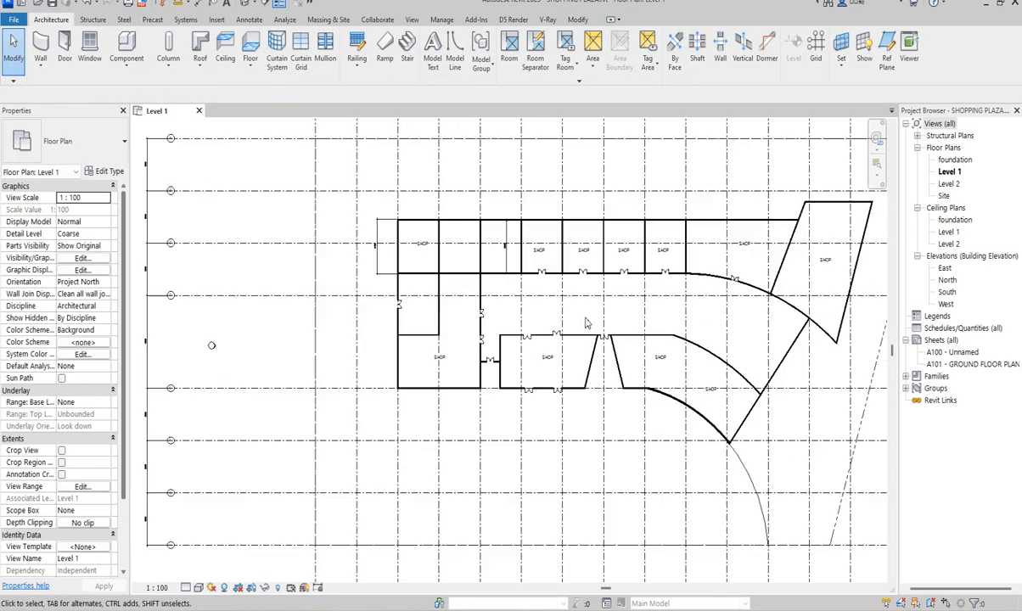
{"action": "scroll", "coordinate": [586, 336], "scroll_direction": "up", "scroll_amount": 2}
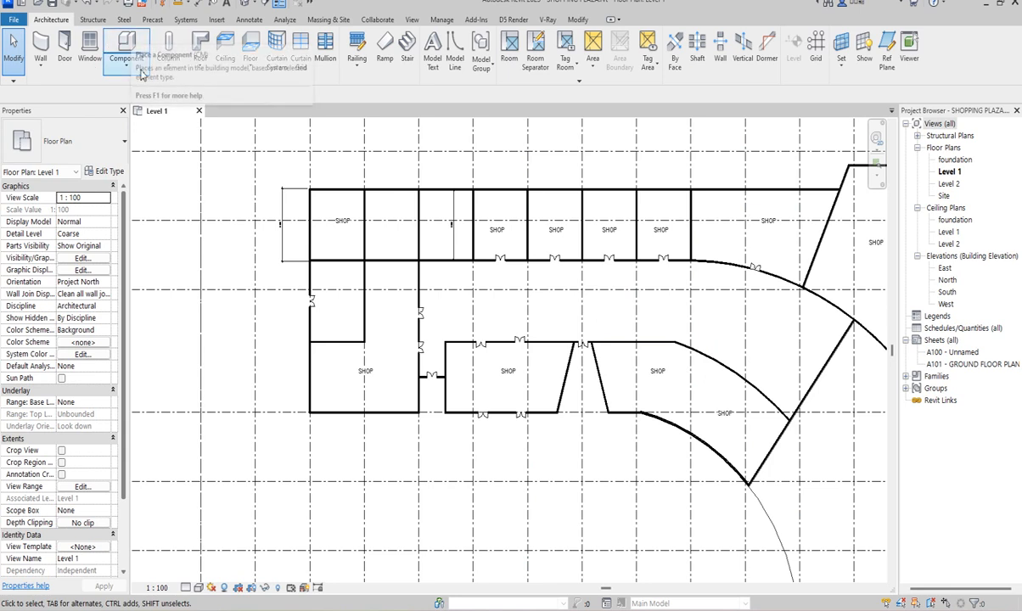
{"action": "left_click", "coordinate": [259, 21]}
{"action": "left_click", "coordinate": [260, 46]}
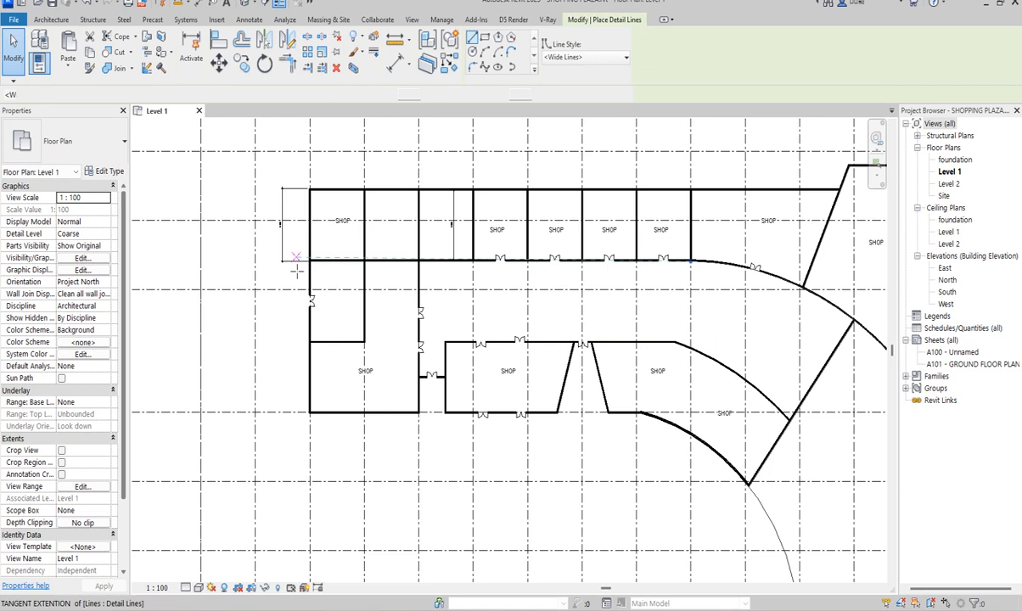
{"action": "scroll", "coordinate": [548, 292], "scroll_direction": "up", "scroll_amount": 5}
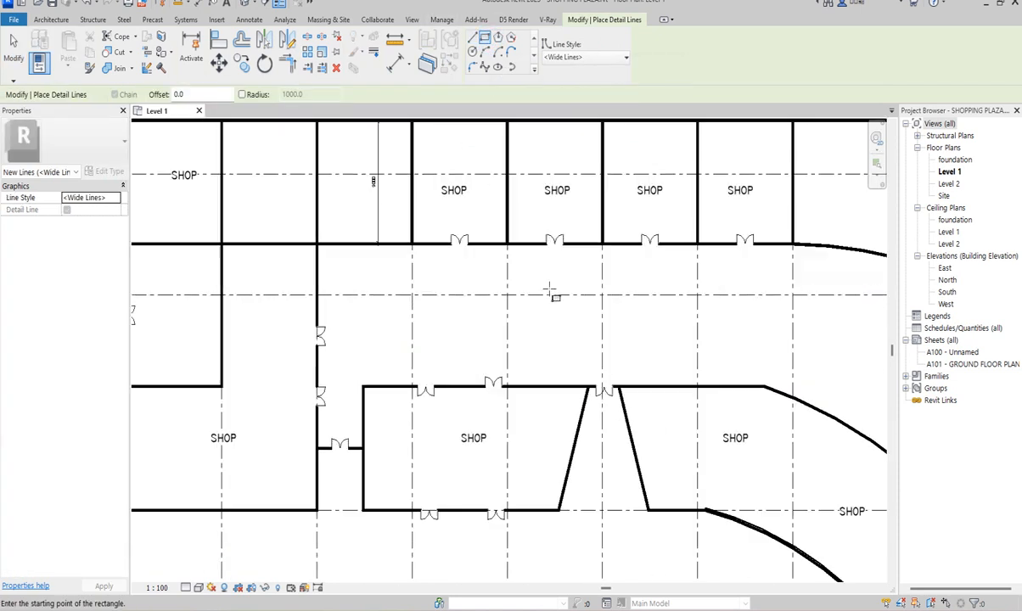
{"action": "left_click", "coordinate": [513, 312]}
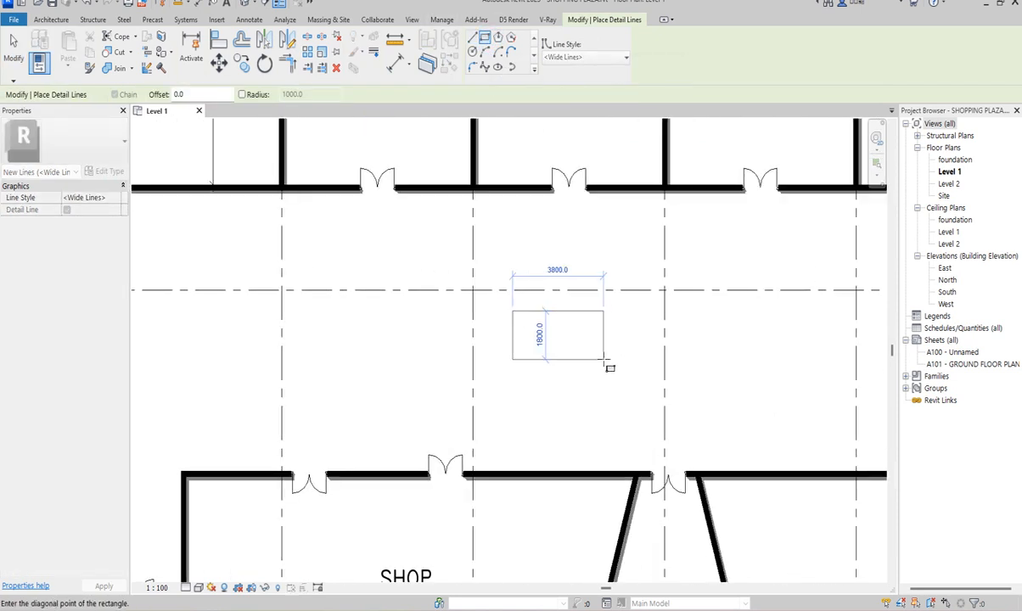
{"action": "left_click", "coordinate": [564, 332]}
Draw a second detail-line rectangle offset 500 mm outside the first corridor rectangle and end line drawing
{"action": "scroll", "coordinate": [551, 331], "scroll_direction": "up", "scroll_amount": 4}
{"action": "scroll", "coordinate": [544, 331], "scroll_direction": "down", "scroll_amount": 5}
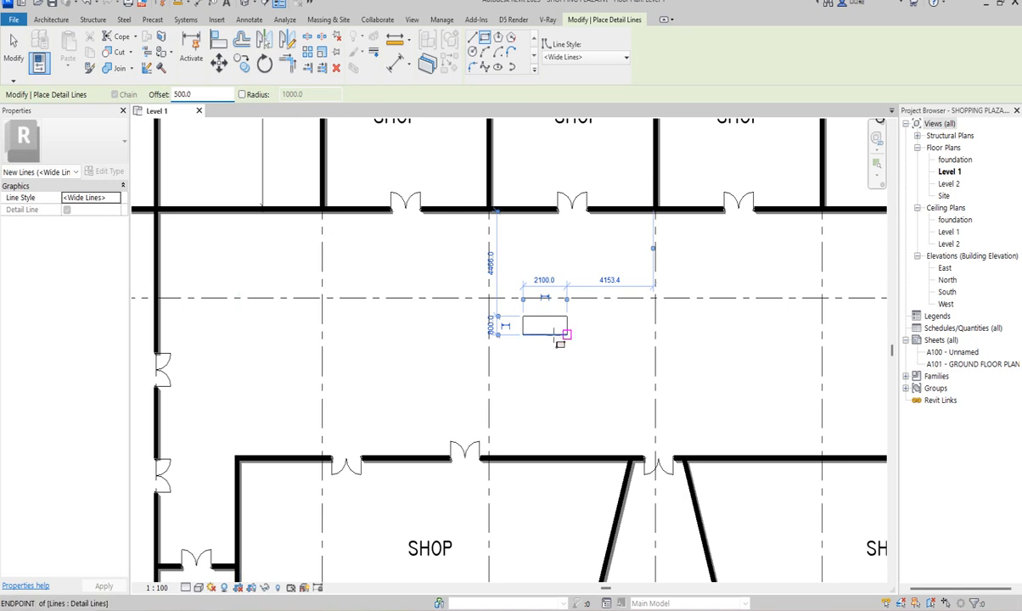
{"action": "scroll", "coordinate": [544, 326], "scroll_direction": "up", "scroll_amount": 1}
{"action": "left_click", "coordinate": [523, 317]}
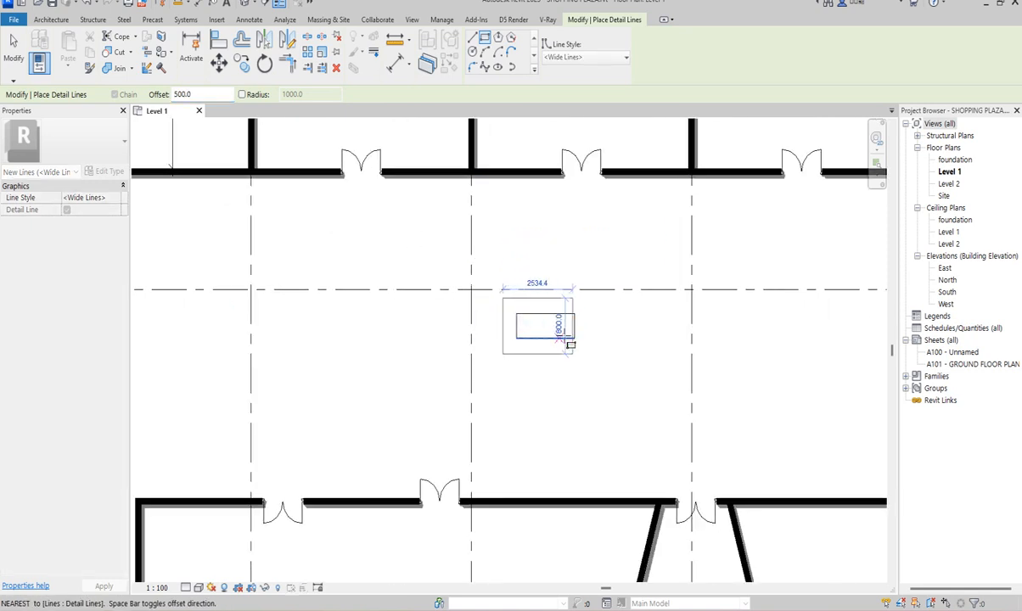
{"action": "left_click", "coordinate": [575, 338]}
{"action": "scroll", "coordinate": [521, 332], "scroll_direction": "down", "scroll_amount": 3}
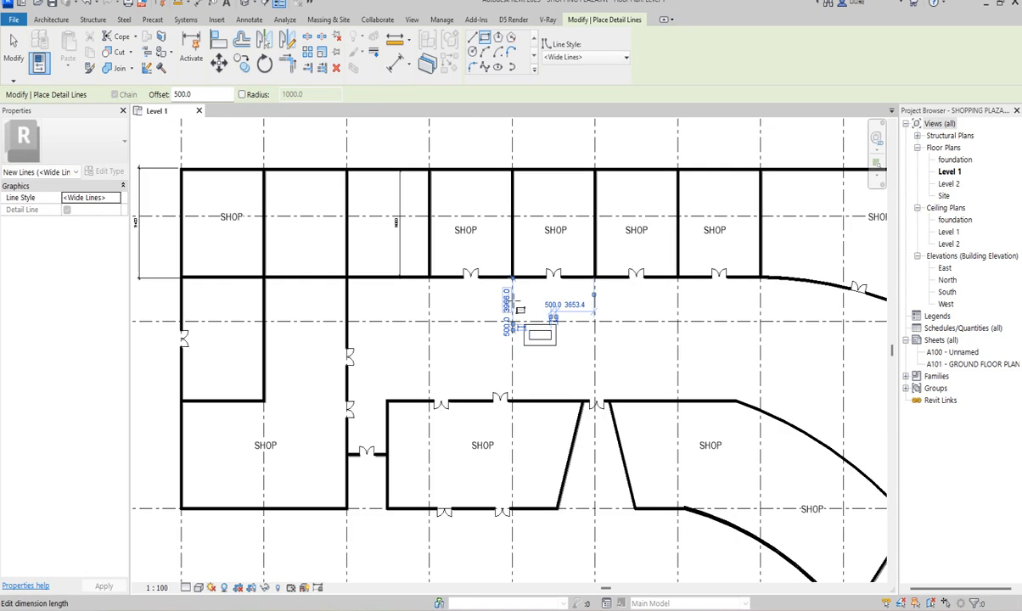
{"action": "right_click", "coordinate": [529, 297]}
{"action": "left_click", "coordinate": [550, 305]}
{"action": "right_click", "coordinate": [541, 280]}
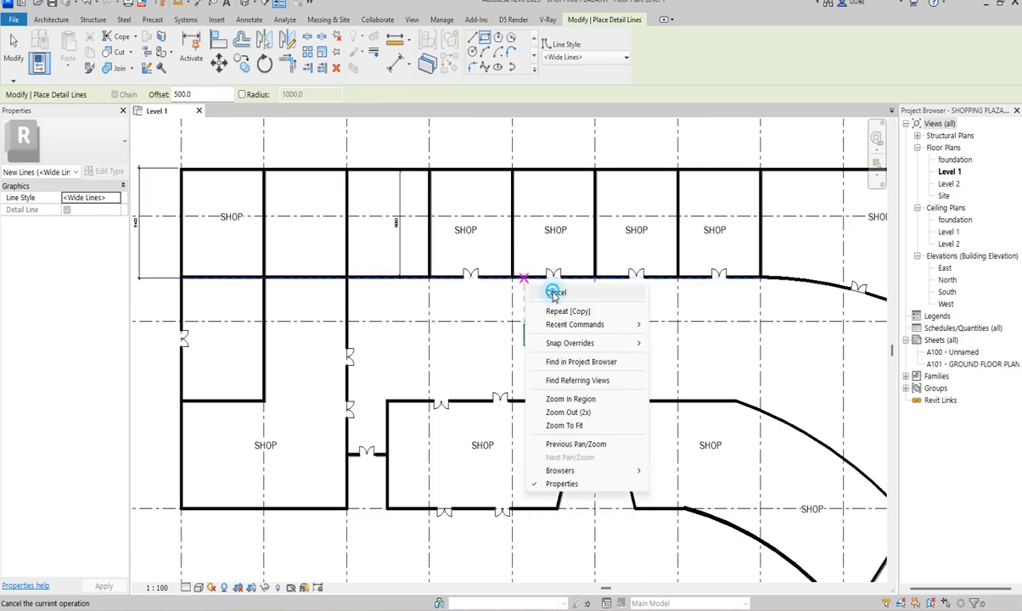
{"action": "left_click", "coordinate": [553, 289]}
Copy the corridor's nested rectangle pair, placing two copies to its east and one to its west along the same line
{"action": "scroll", "coordinate": [521, 322], "scroll_direction": "up", "scroll_amount": 1}
{"action": "left_click_drag", "start_coordinate": [486, 306], "coordinate": [562, 373]}
{"action": "left_click", "coordinate": [239, 67]}
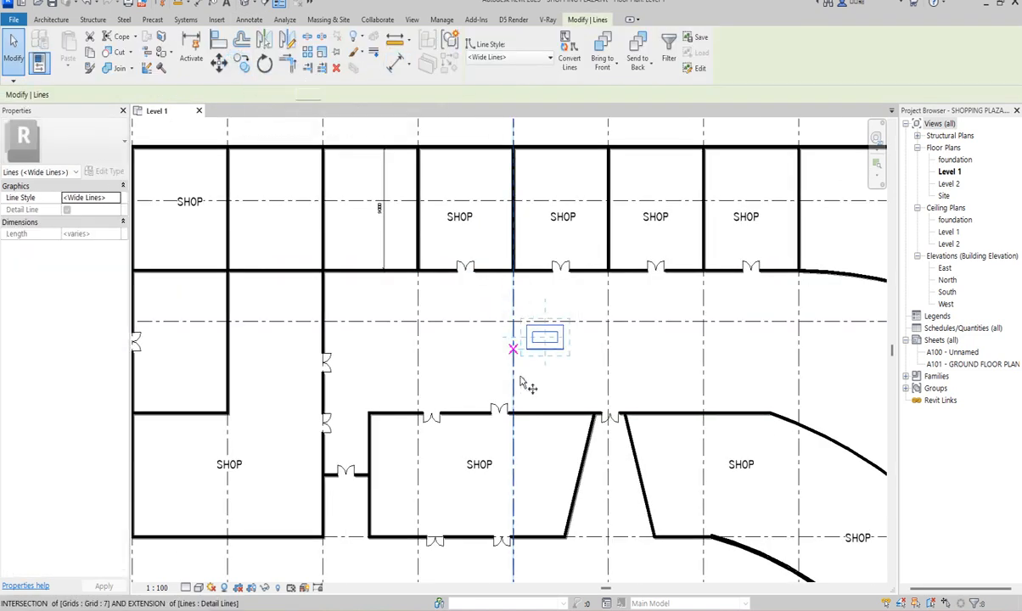
{"action": "left_click", "coordinate": [546, 333]}
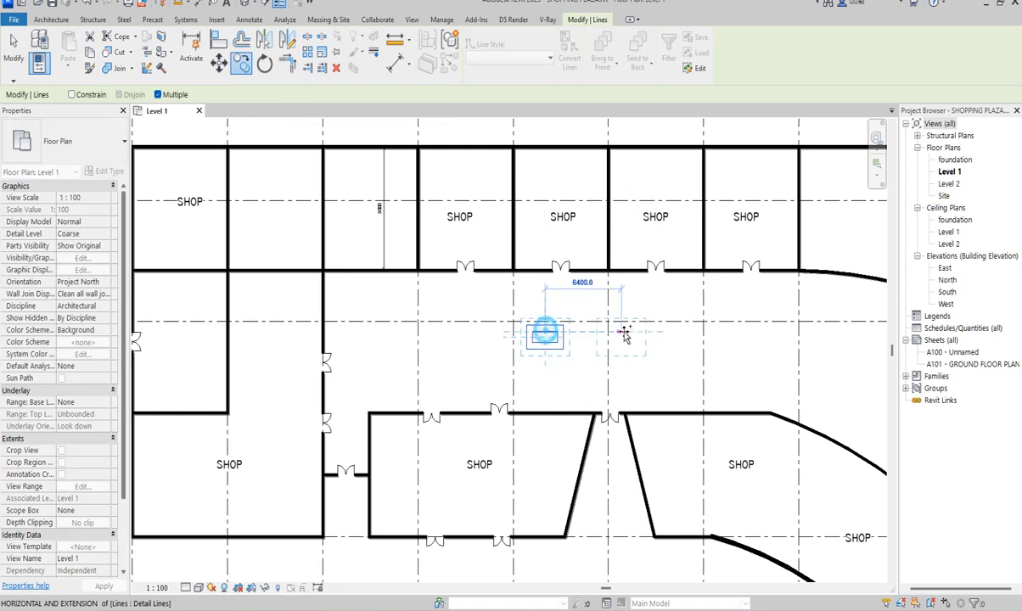
{"action": "left_click", "coordinate": [652, 334]}
{"action": "left_click", "coordinate": [449, 335]}
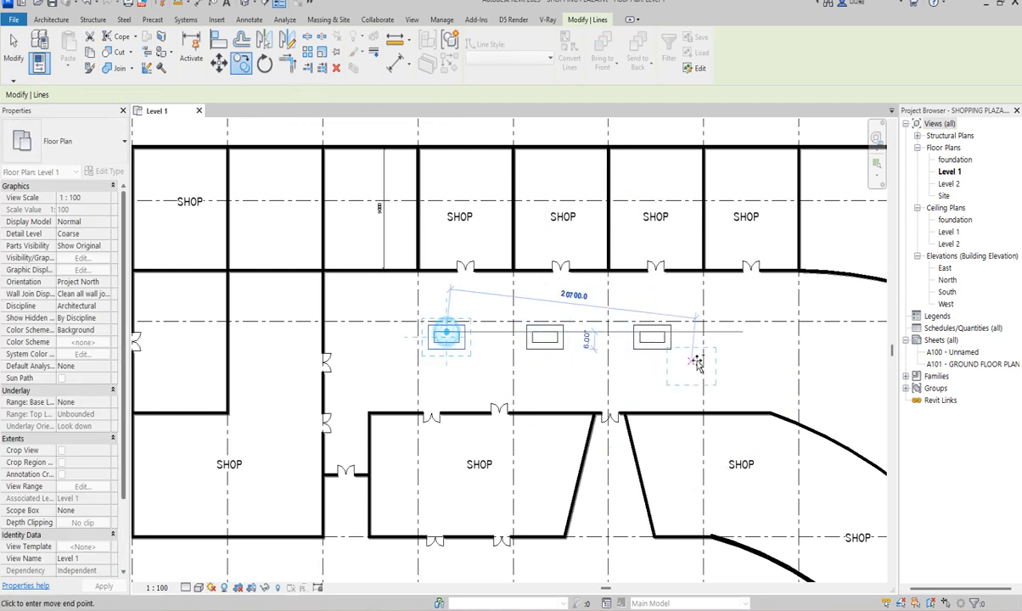
{"action": "left_click", "coordinate": [743, 334]}
{"action": "key", "text": "Escape"}
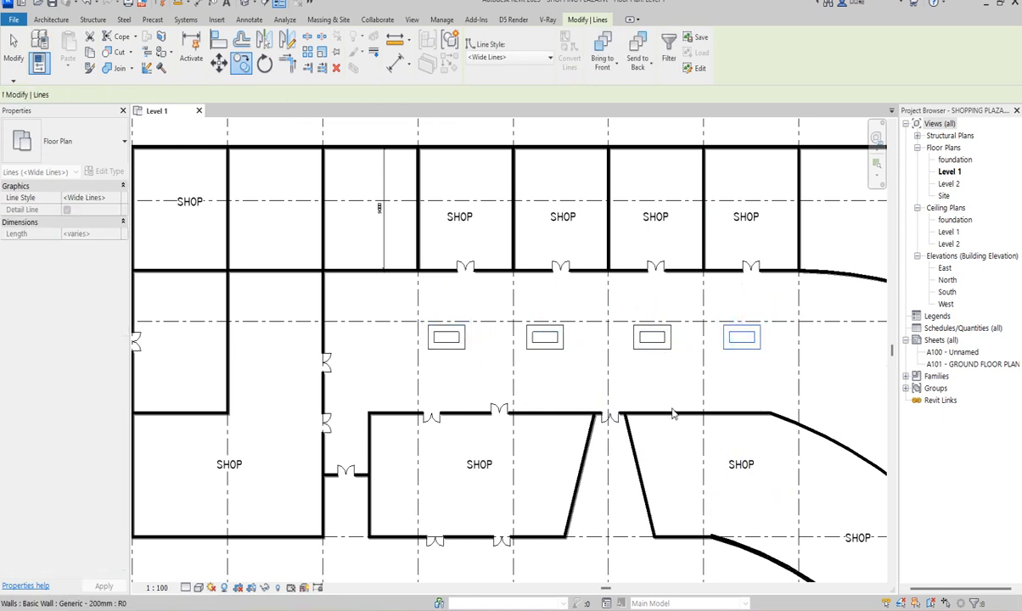
{"action": "scroll", "coordinate": [743, 382], "scroll_direction": "down", "scroll_amount": 3}
{"action": "scroll", "coordinate": [713, 373], "scroll_direction": "up", "scroll_amount": 3}
{"action": "scroll", "coordinate": [722, 383], "scroll_direction": "down", "scroll_amount": 4}
{"action": "scroll", "coordinate": [730, 390], "scroll_direction": "up", "scroll_amount": 4}
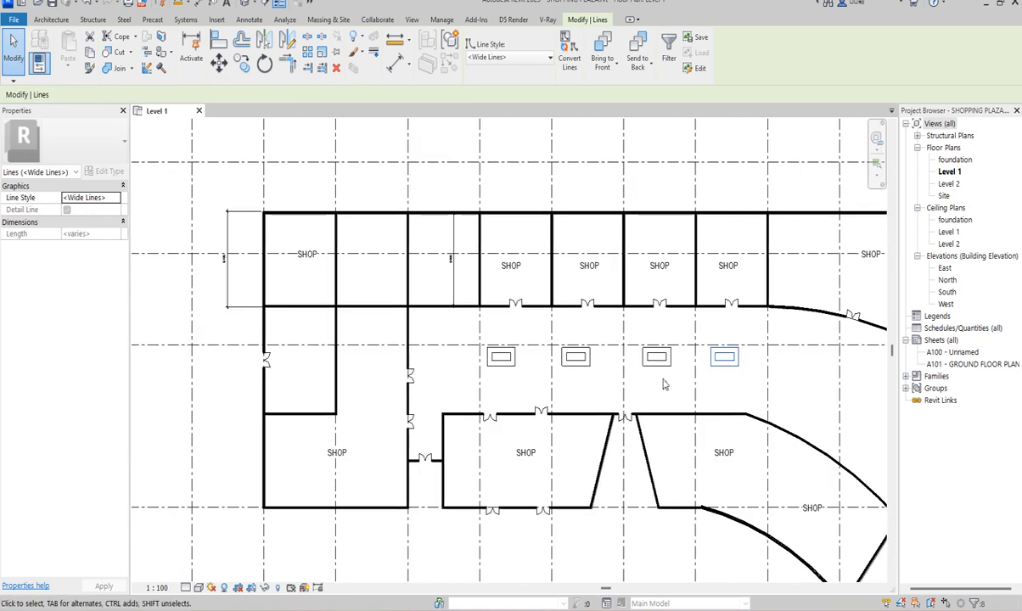
{"action": "scroll", "coordinate": [555, 406], "scroll_direction": "down", "scroll_amount": 1}
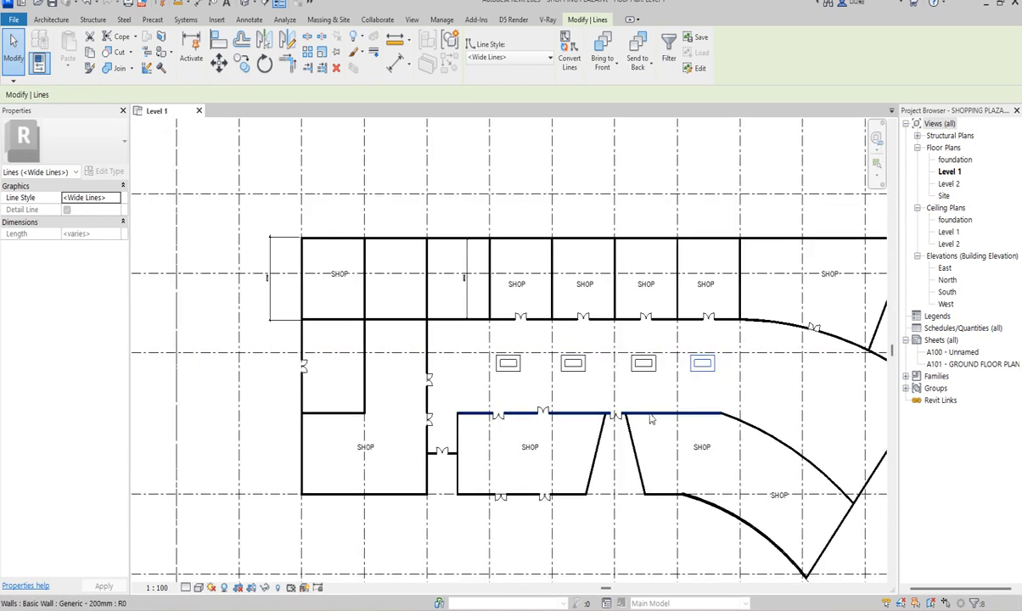
{"action": "scroll", "coordinate": [657, 429], "scroll_direction": "down", "scroll_amount": 2}
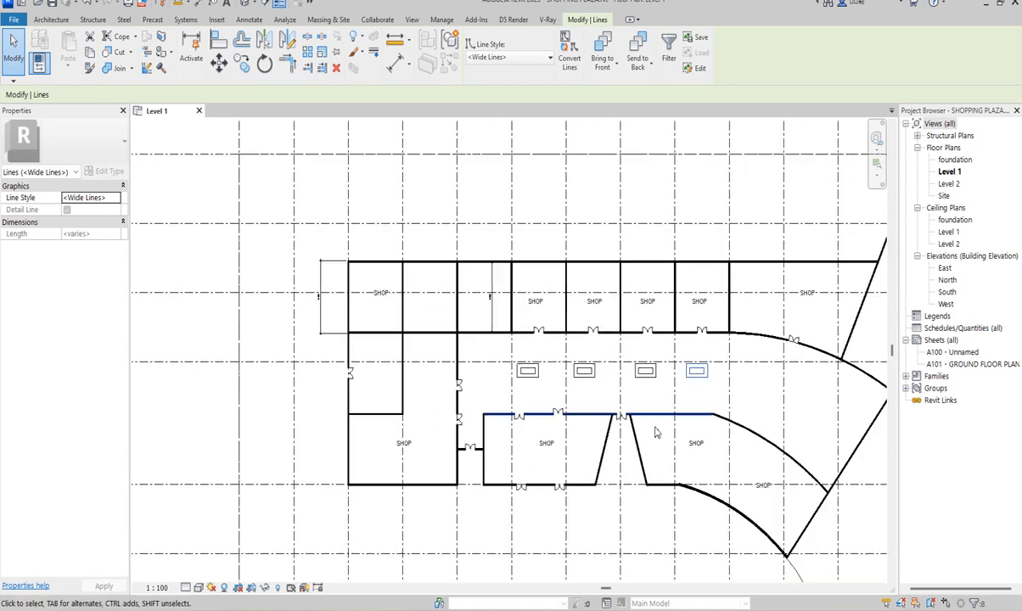
Place two ExtDbl (4) 1810 x 2110mm double doors side by side on the slanted wall closing the corridor's east end, and flip the upper one
{"action": "scroll", "coordinate": [493, 447], "scroll_direction": "up", "scroll_amount": 2}
{"action": "scroll", "coordinate": [550, 449], "scroll_direction": "up", "scroll_amount": 1}
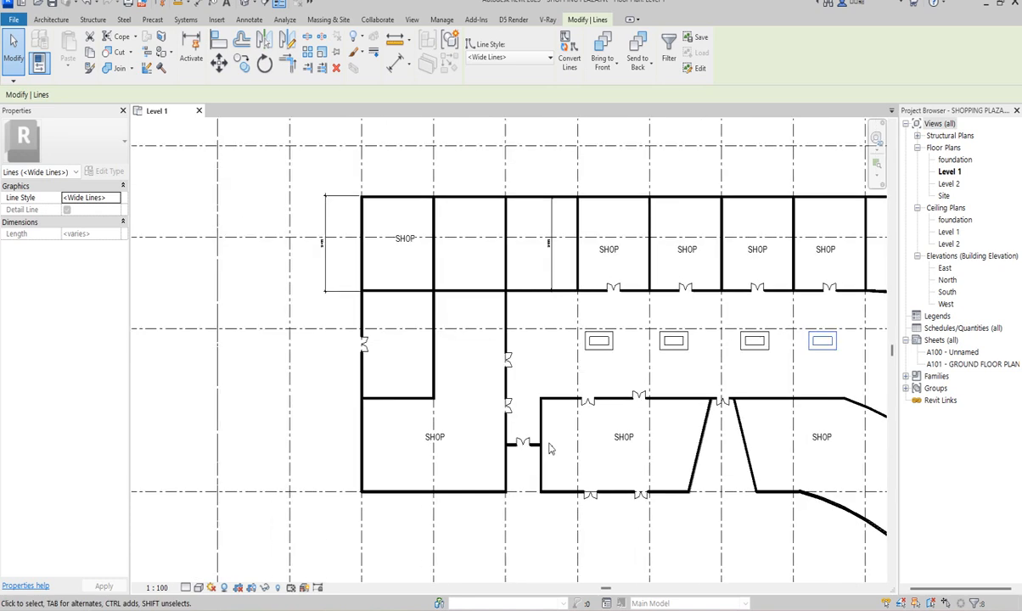
{"action": "left_click", "coordinate": [522, 439]}
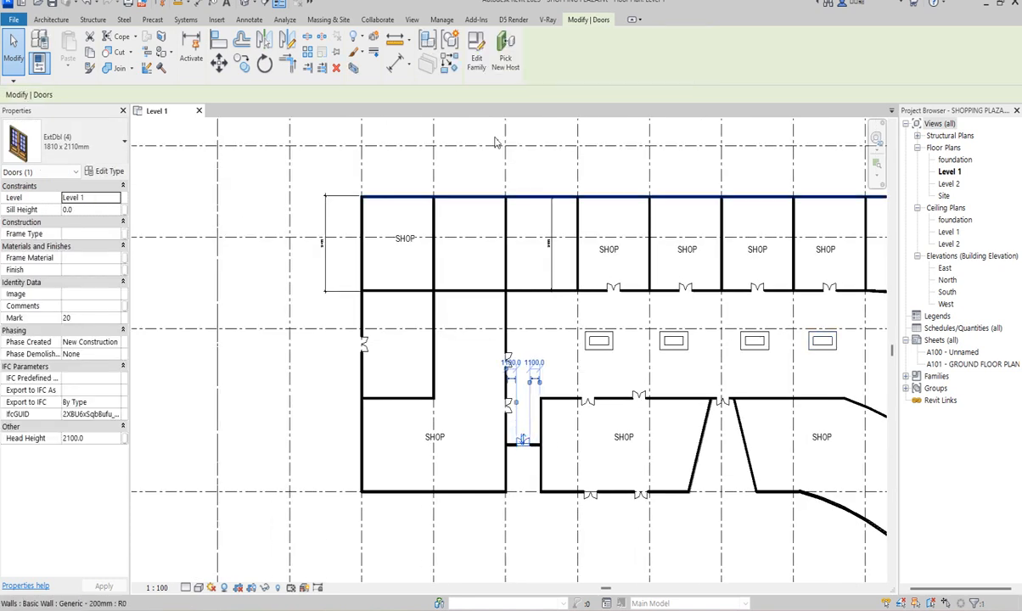
{"action": "left_click", "coordinate": [450, 64]}
{"action": "scroll", "coordinate": [487, 296], "scroll_direction": "down", "scroll_amount": 3}
{"action": "scroll", "coordinate": [823, 359], "scroll_direction": "up", "scroll_amount": 5}
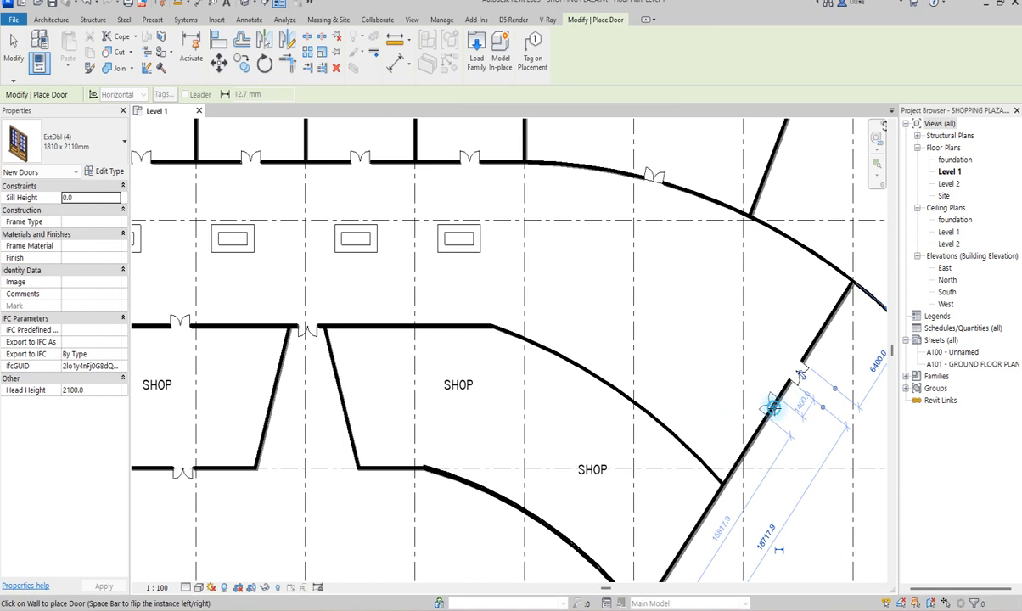
{"action": "right_click", "coordinate": [772, 295]}
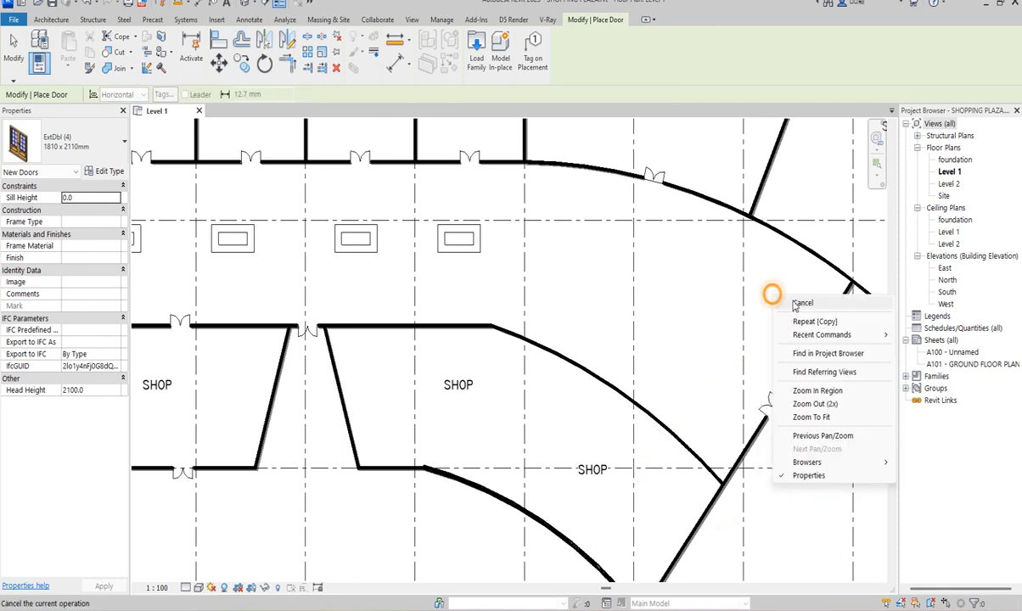
{"action": "left_click", "coordinate": [799, 304]}
{"action": "left_click", "coordinate": [798, 372]}
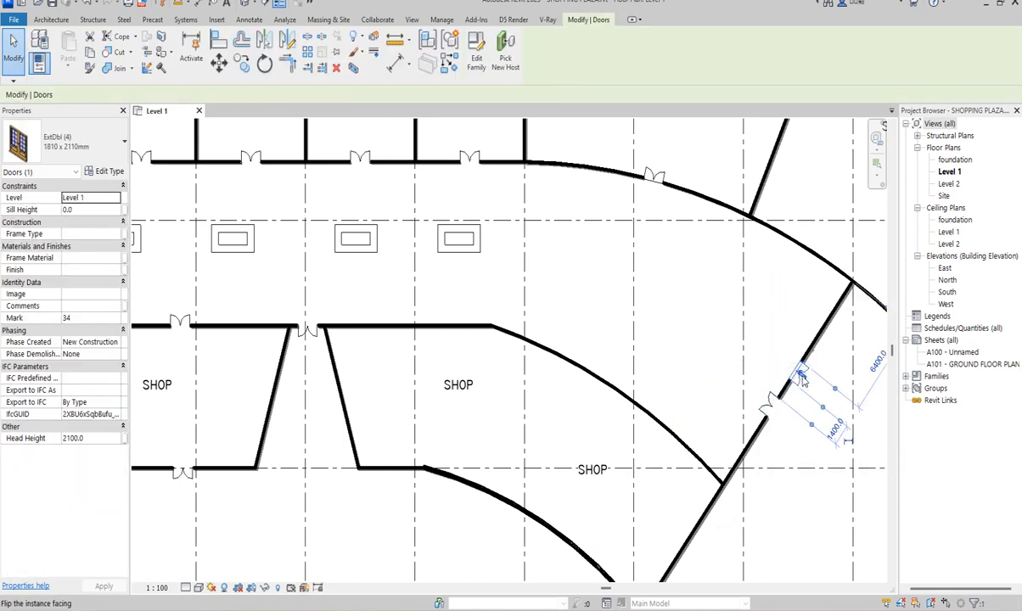
{"action": "left_click", "coordinate": [785, 330]}
Place two matching double doors on the slanted east block's outer wall, about 7000 mm apart
{"action": "scroll", "coordinate": [790, 332], "scroll_direction": "down", "scroll_amount": 5}
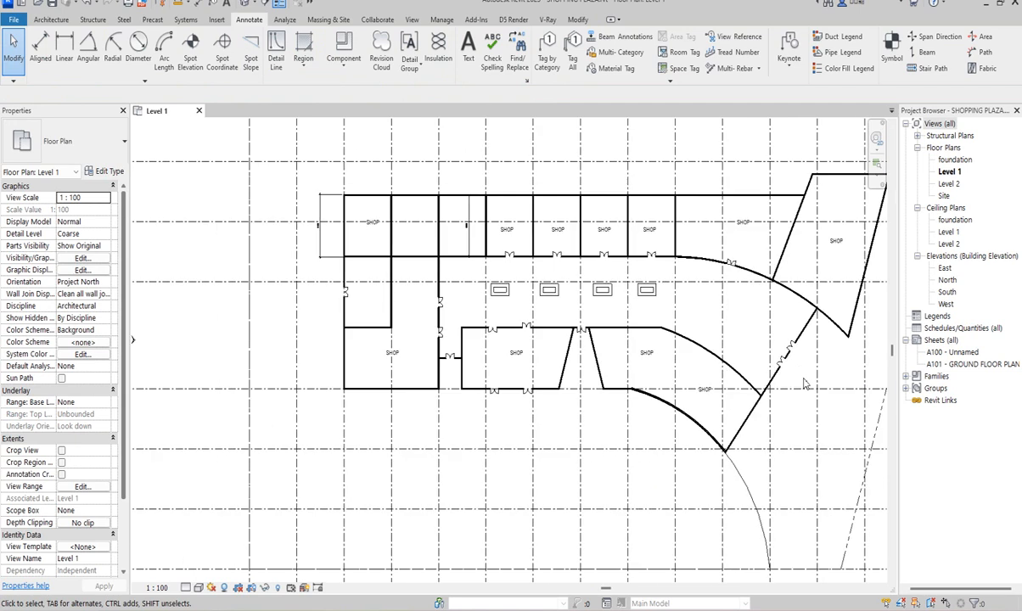
{"action": "scroll", "coordinate": [805, 395], "scroll_direction": "down", "scroll_amount": 1}
{"action": "scroll", "coordinate": [716, 303], "scroll_direction": "up", "scroll_amount": 3}
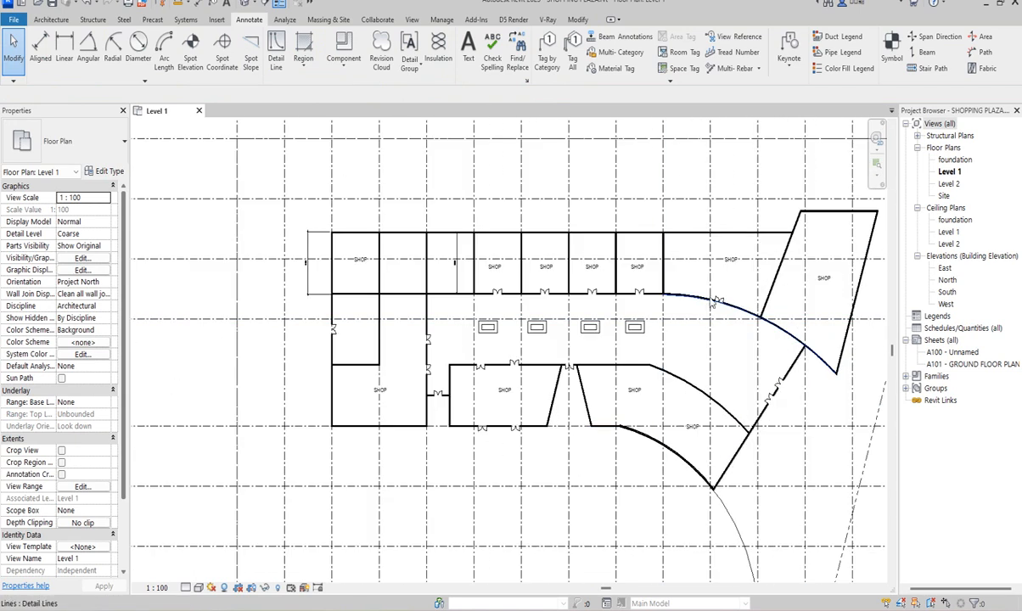
{"action": "left_click", "coordinate": [718, 297]}
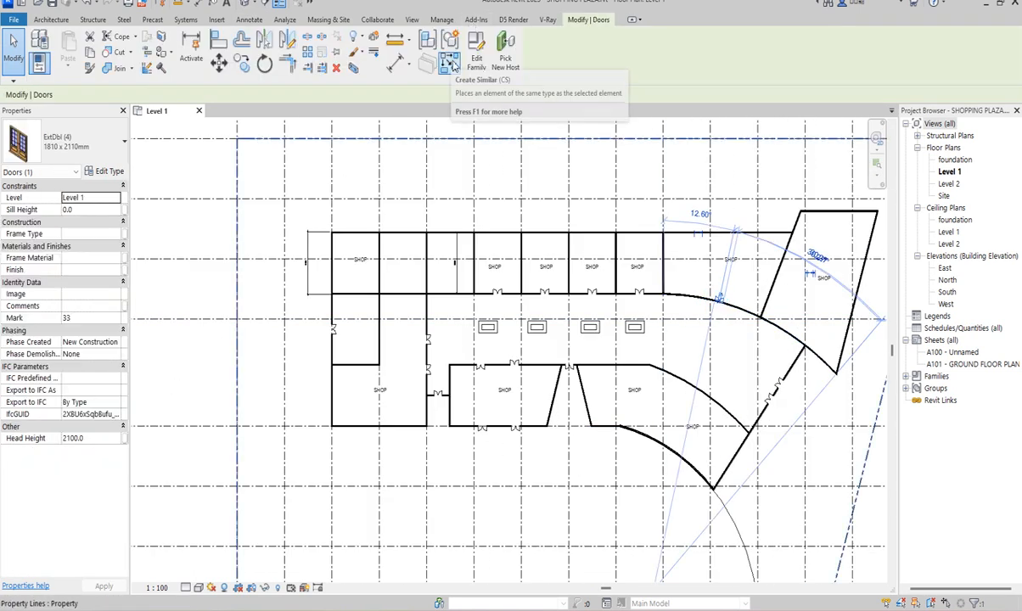
{"action": "left_click", "coordinate": [450, 65]}
{"action": "scroll", "coordinate": [857, 254], "scroll_direction": "up", "scroll_amount": 3}
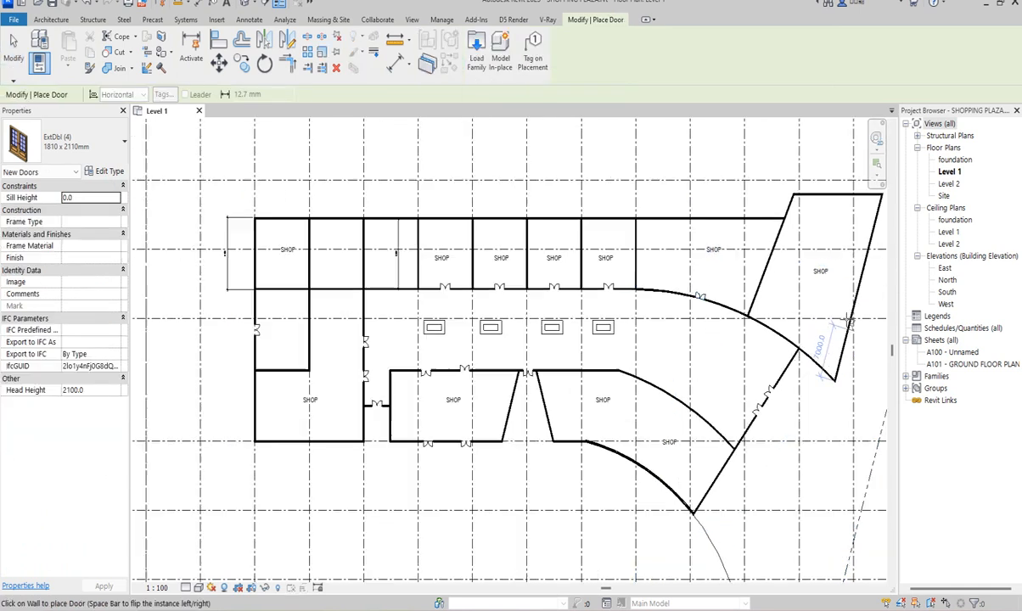
{"action": "scroll", "coordinate": [855, 310], "scroll_direction": "up", "scroll_amount": 2}
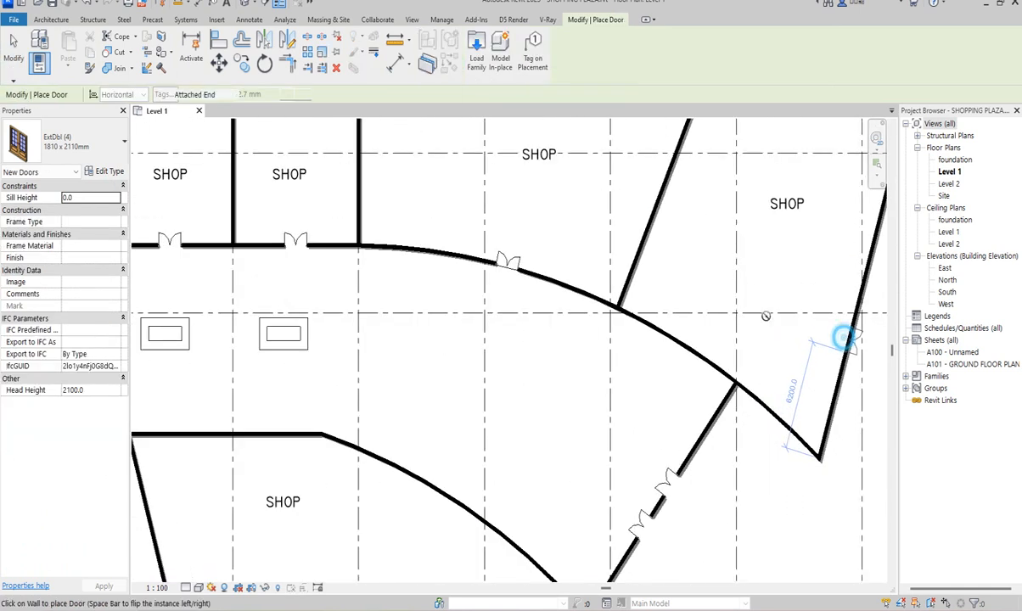
{"action": "scroll", "coordinate": [845, 338], "scroll_direction": "down", "scroll_amount": 3}
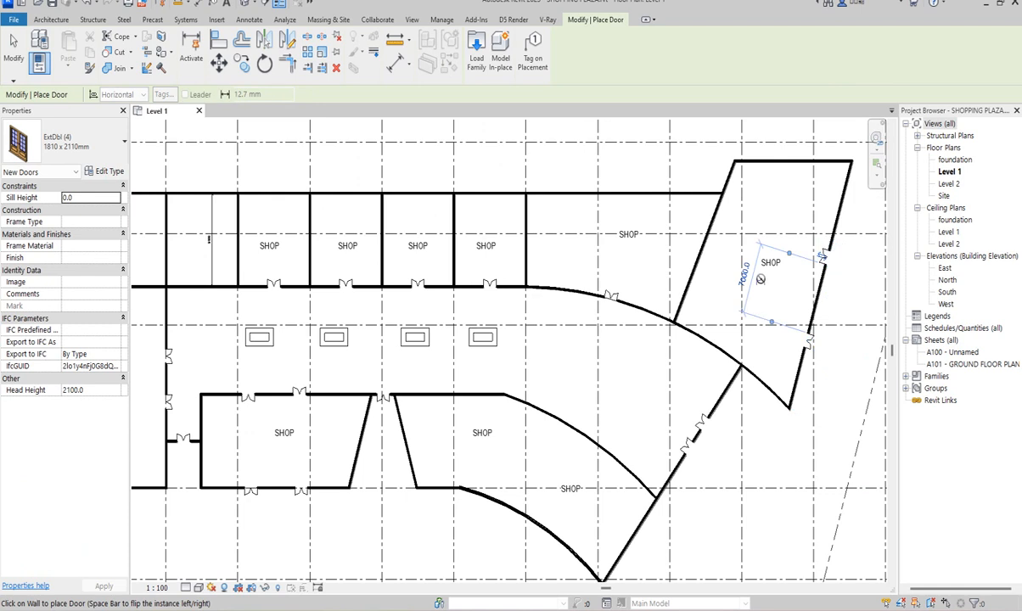
Place a double door on the slanted end wall of the lower wing's curved shop and end door placement
{"action": "scroll", "coordinate": [790, 340], "scroll_direction": "down", "scroll_amount": 4}
{"action": "scroll", "coordinate": [717, 420], "scroll_direction": "up", "scroll_amount": 3}
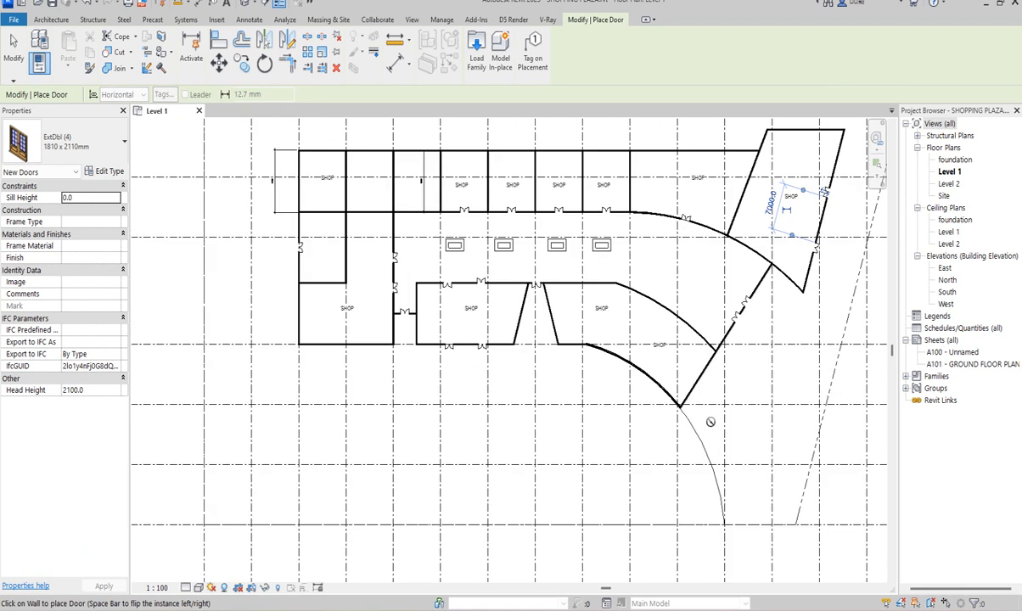
{"action": "scroll", "coordinate": [711, 422], "scroll_direction": "up", "scroll_amount": 2}
{"action": "left_click", "coordinate": [699, 357]}
{"action": "right_click", "coordinate": [680, 160]}
{"action": "left_click", "coordinate": [695, 166]}
{"action": "right_click", "coordinate": [634, 146]}
{"action": "left_click", "coordinate": [663, 153]}
{"action": "scroll", "coordinate": [571, 330], "scroll_direction": "down", "scroll_amount": 4}
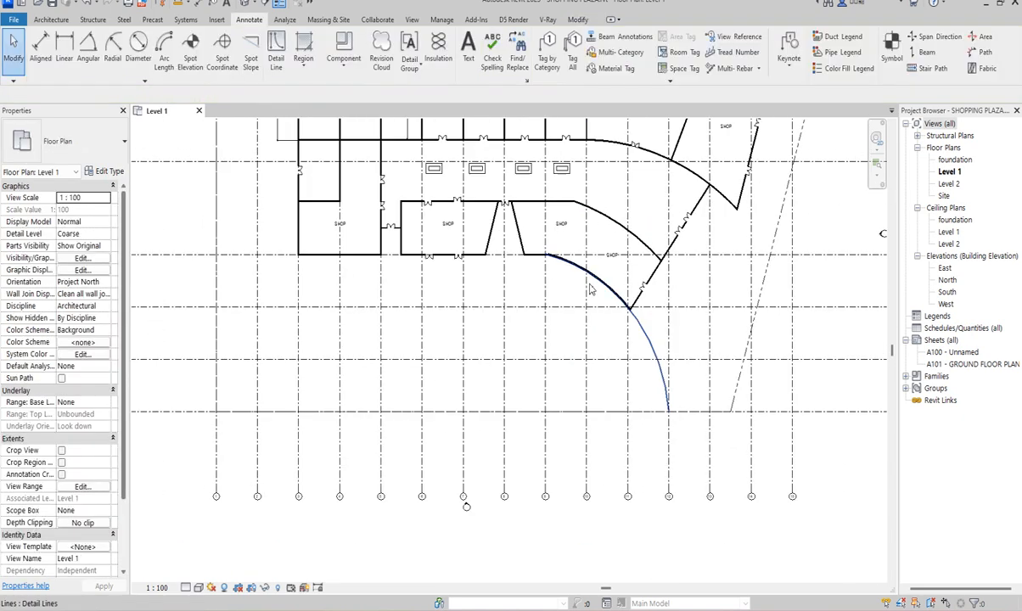
{"action": "scroll", "coordinate": [558, 286], "scroll_direction": "up", "scroll_amount": 5}
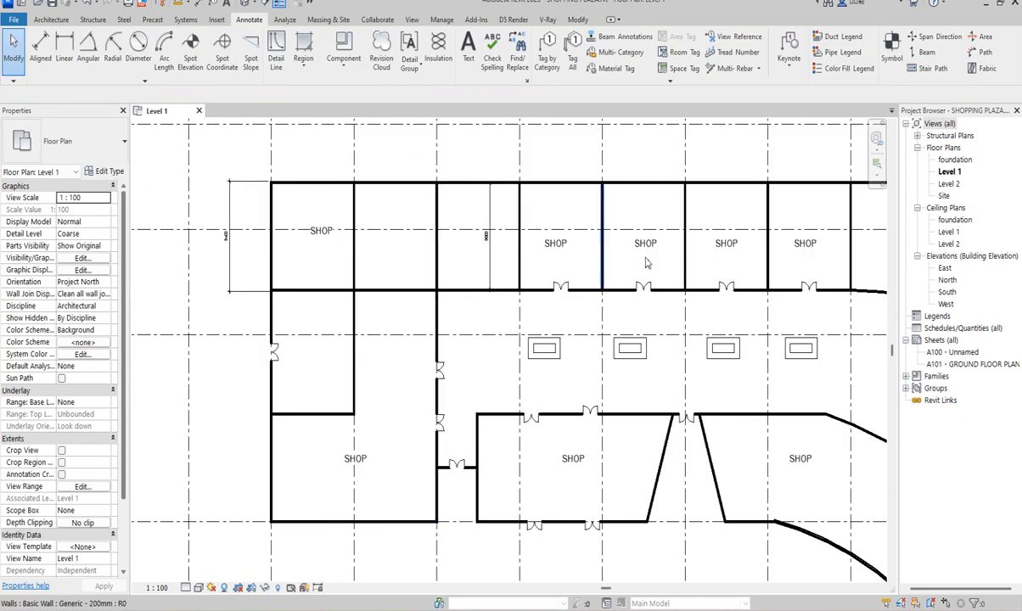
{"action": "scroll", "coordinate": [786, 344], "scroll_direction": "down", "scroll_amount": 2}
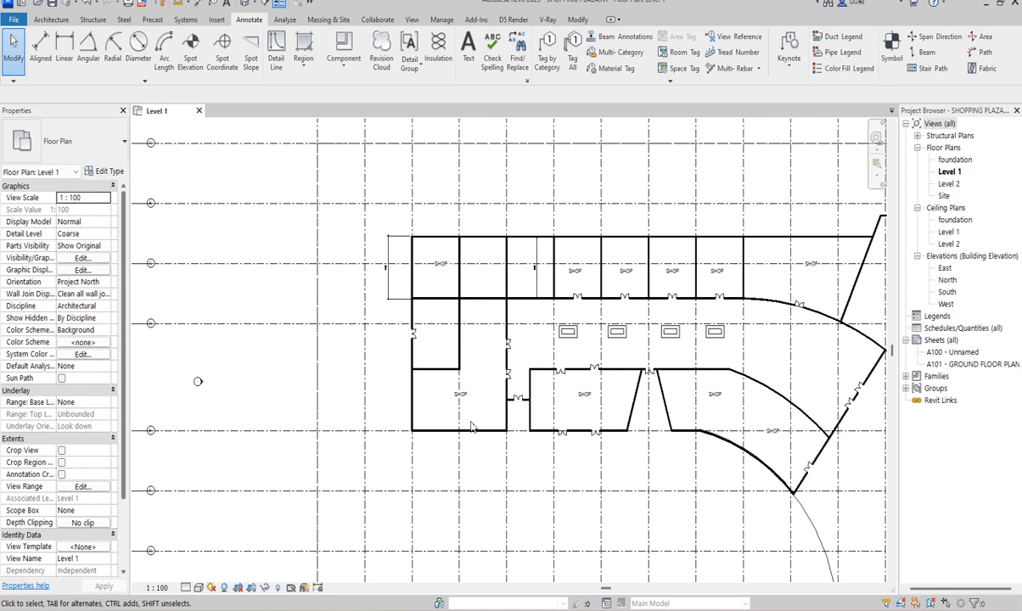
{"action": "scroll", "coordinate": [472, 390], "scroll_direction": "up", "scroll_amount": 3}
{"action": "scroll", "coordinate": [459, 301], "scroll_direction": "down", "scroll_amount": 2}
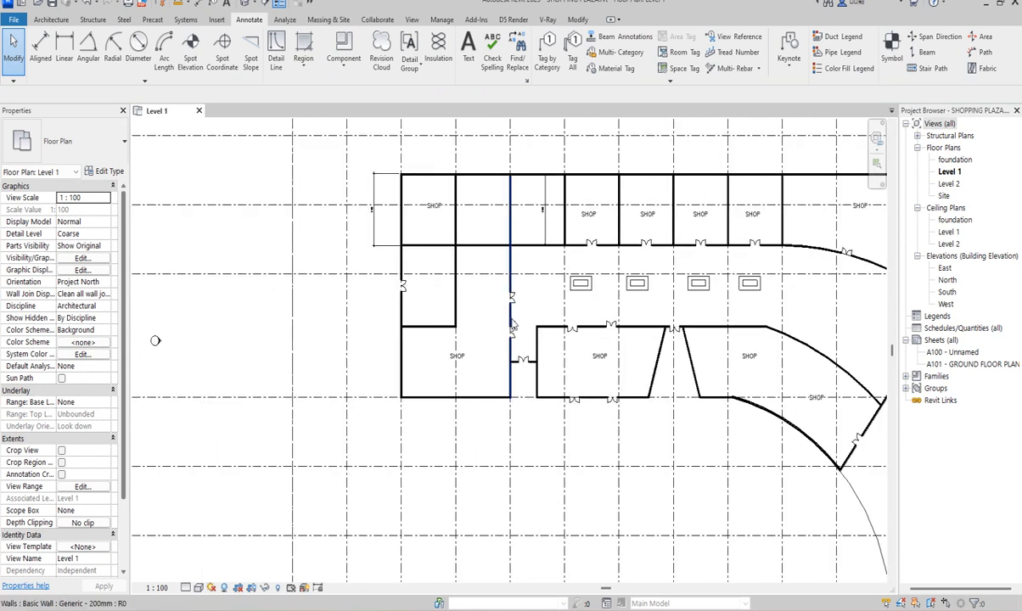
{"action": "scroll", "coordinate": [492, 204], "scroll_direction": "up", "scroll_amount": 1}
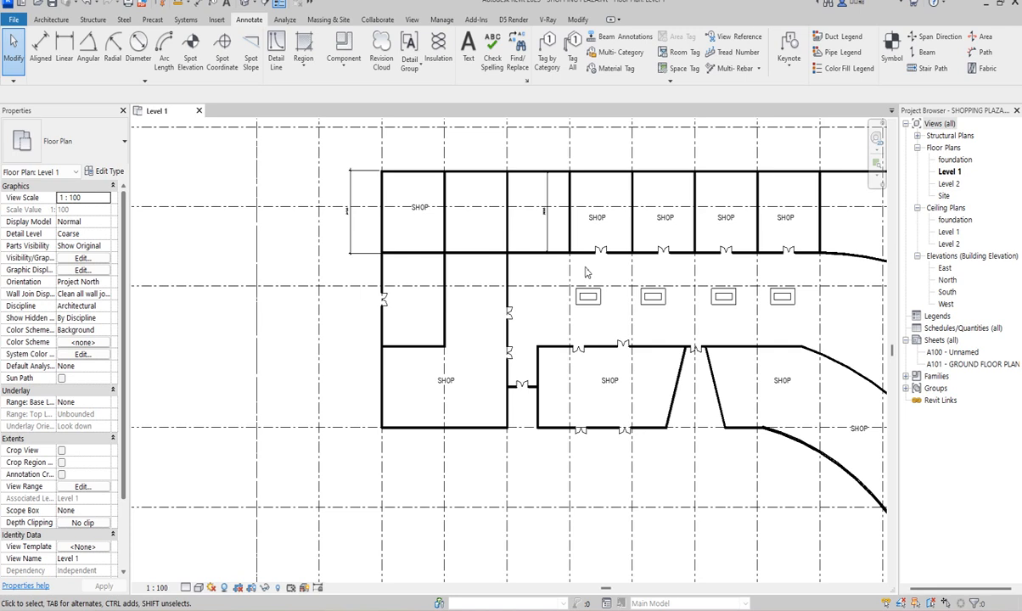
Draw a Generic - 200mm wall across the upper row, from the corridor wall to the outer wall, aligned with the lower central shop's west wall
{"action": "left_click", "coordinate": [531, 259]}
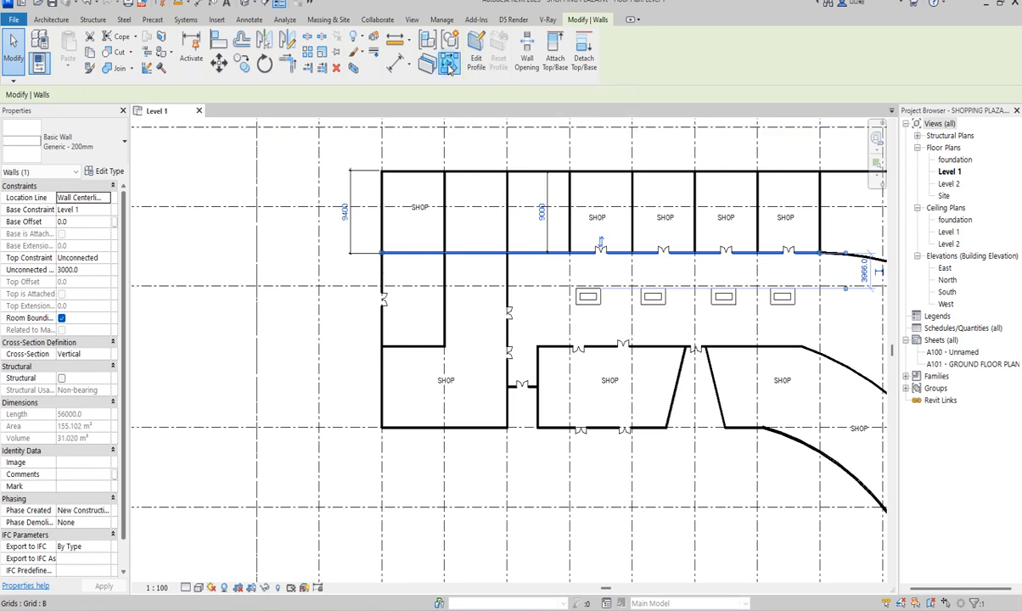
{"action": "key", "text": "w"}
{"action": "key", "text": "a"}
{"action": "left_click", "coordinate": [538, 253]}
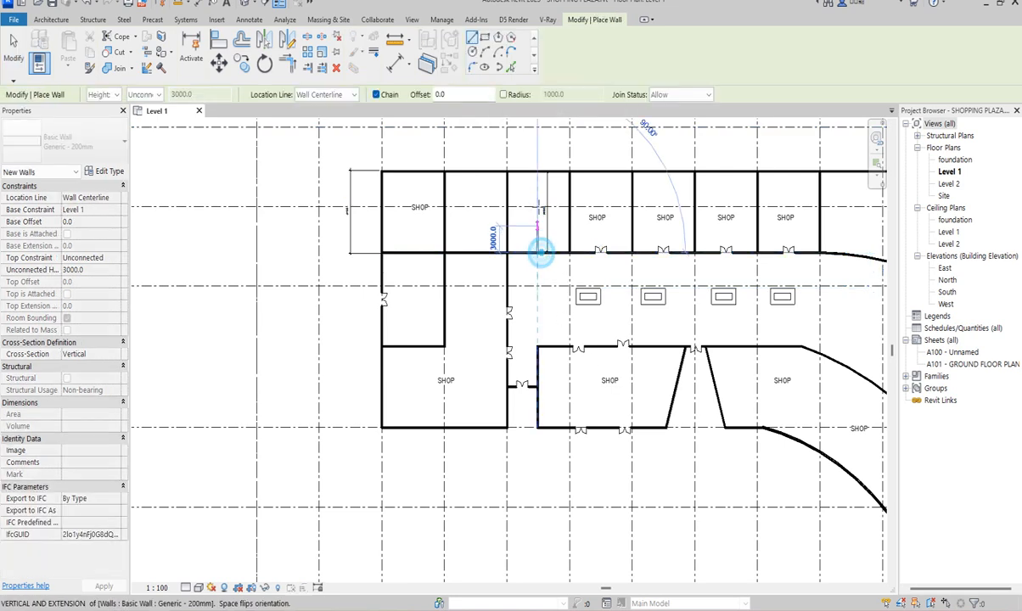
{"action": "left_click", "coordinate": [539, 172]}
{"action": "key", "text": "Escape"}
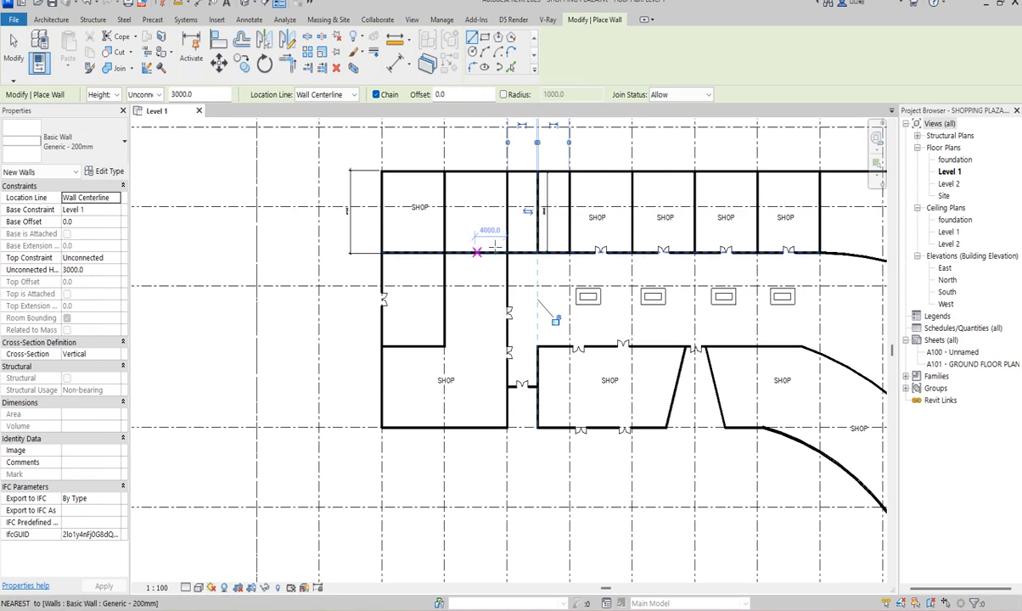
{"action": "key", "text": "Escape"}
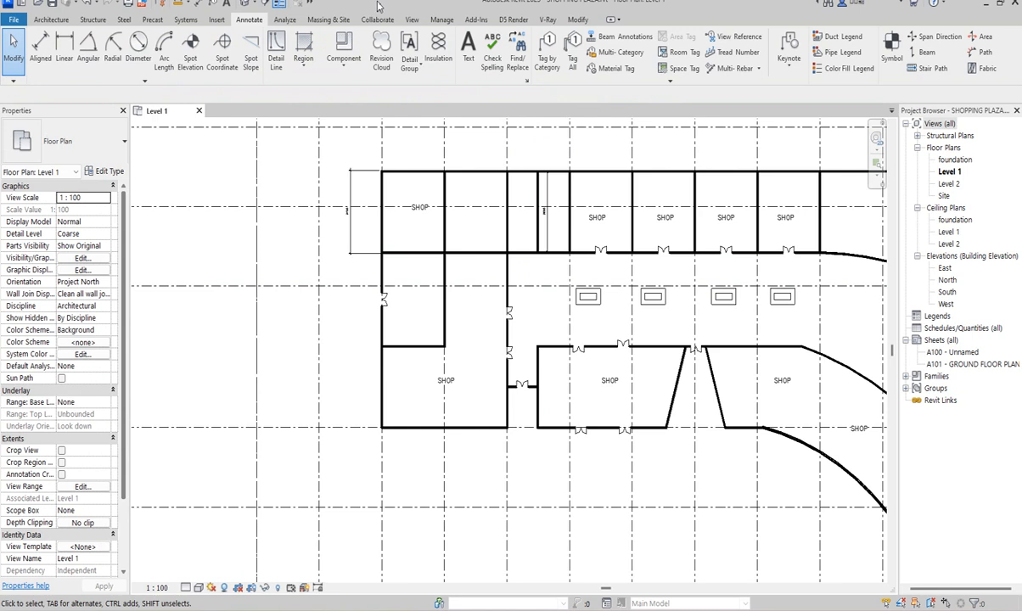
Split the upper row's corridor wall and outer wall between the new cross wall and the next shop wall to the east
{"action": "left_click", "coordinate": [579, 20]}
{"action": "left_click", "coordinate": [308, 39]}
{"action": "scroll", "coordinate": [550, 251], "scroll_direction": "up", "scroll_amount": 3}
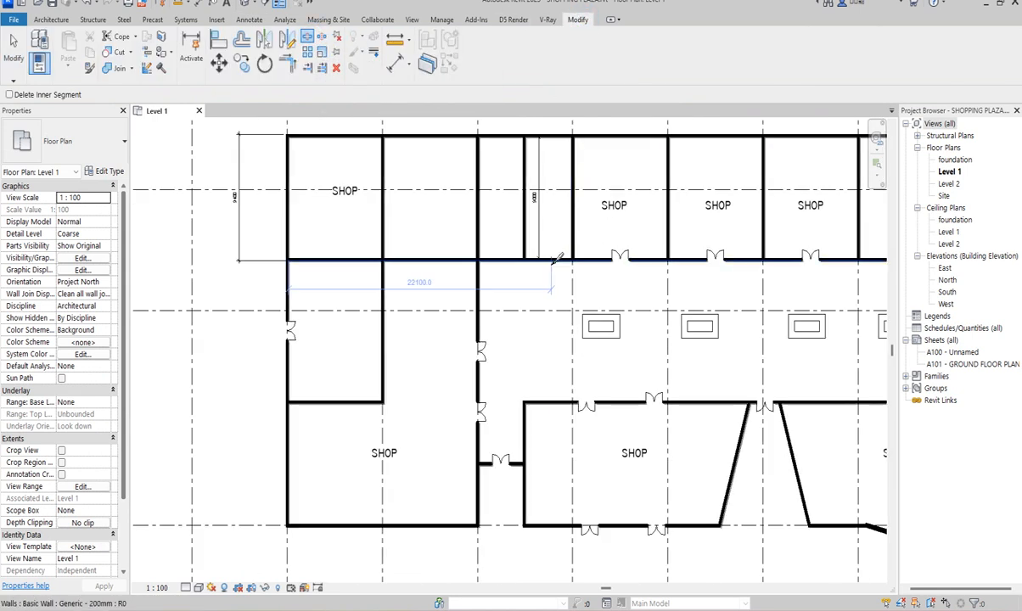
{"action": "right_click", "coordinate": [549, 173]}
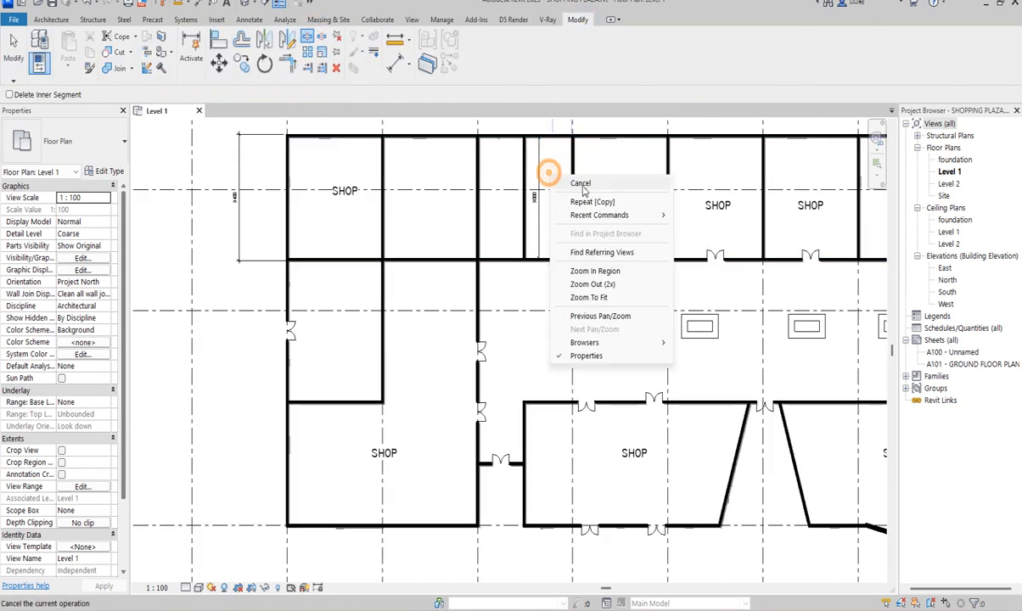
{"action": "left_click", "coordinate": [581, 184]}
{"action": "right_click", "coordinate": [542, 175]}
{"action": "left_click", "coordinate": [567, 184]}
Trim the split outer and corridor walls to corners with the two cross walls, opening a passage through the upper row
{"action": "left_click", "coordinate": [505, 134]}
{"action": "left_click", "coordinate": [523, 173]}
{"action": "left_click", "coordinate": [521, 219]}
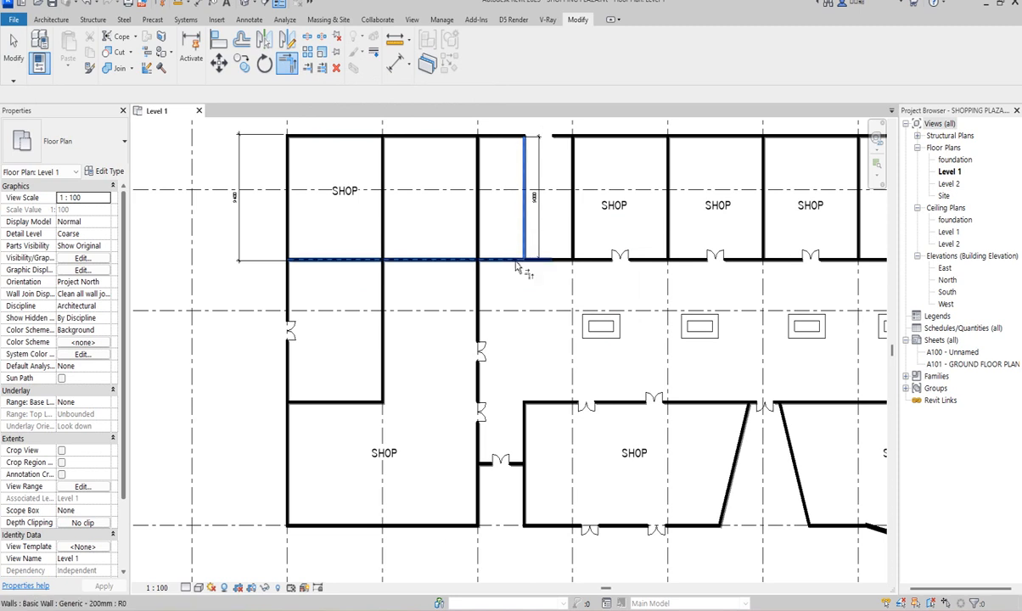
{"action": "left_click", "coordinate": [574, 233]}
{"action": "left_click", "coordinate": [587, 268]}
{"action": "left_click", "coordinate": [585, 138]}
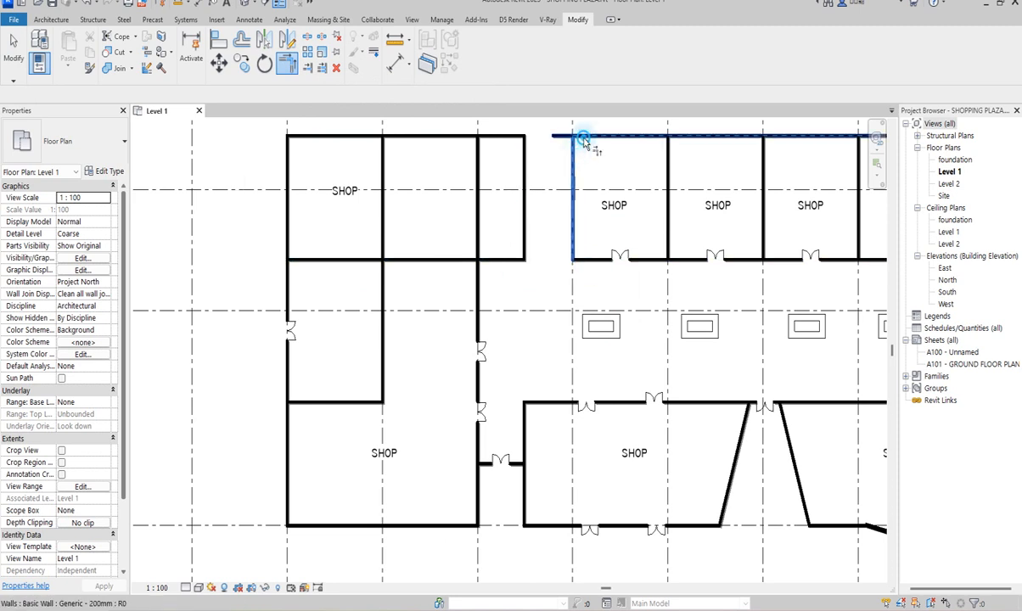
{"action": "scroll", "coordinate": [584, 145], "scroll_direction": "down", "scroll_amount": 3}
{"action": "right_click", "coordinate": [593, 165]}
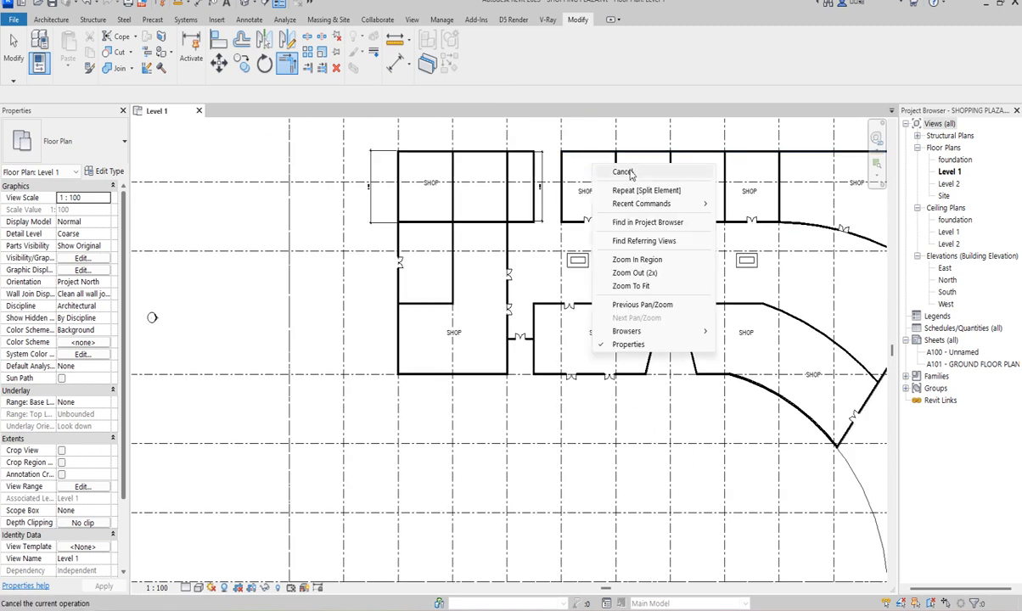
{"action": "left_click", "coordinate": [630, 171]}
{"action": "right_click", "coordinate": [594, 162]}
{"action": "left_click", "coordinate": [624, 170]}
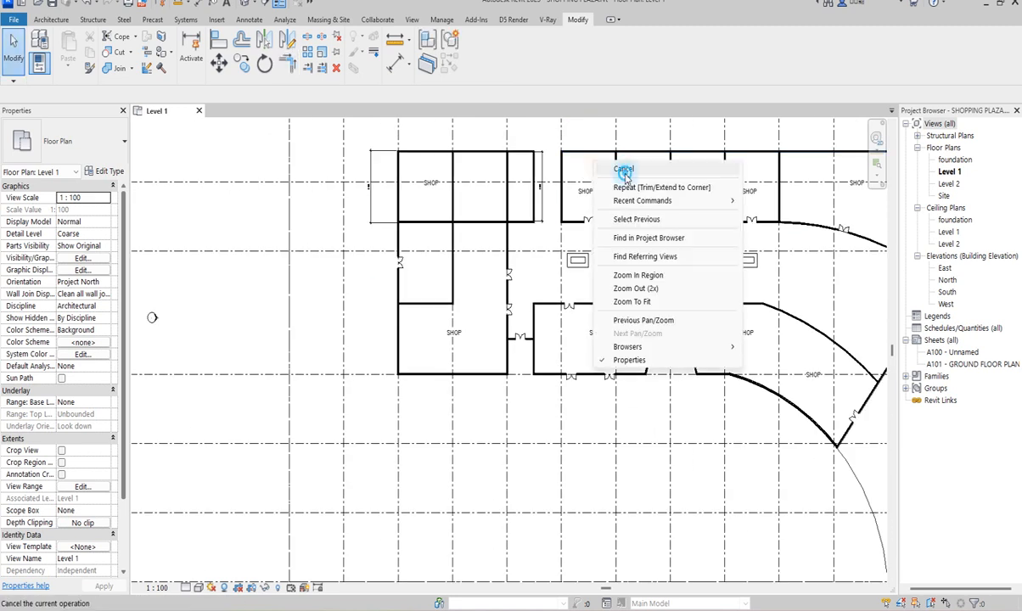
Draw a Generic - 200mm wall across the upper row's passage, ending at the midpoint of the adjacent eastern shop's west wall
{"action": "left_click", "coordinate": [509, 184]}
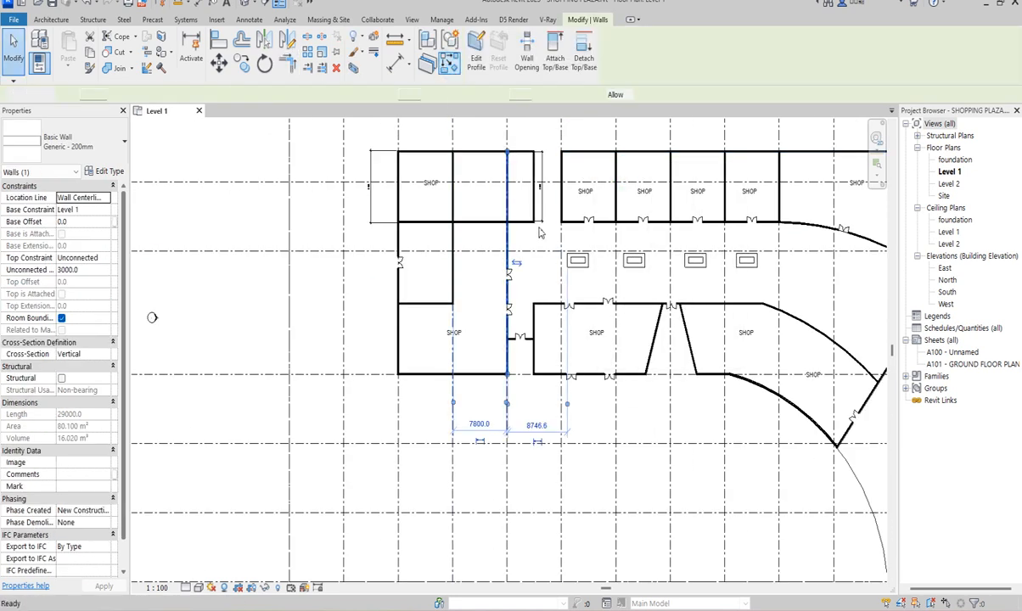
{"action": "key", "text": "w"}
{"action": "key", "text": "a"}
{"action": "scroll", "coordinate": [540, 195], "scroll_direction": "up", "scroll_amount": 2}
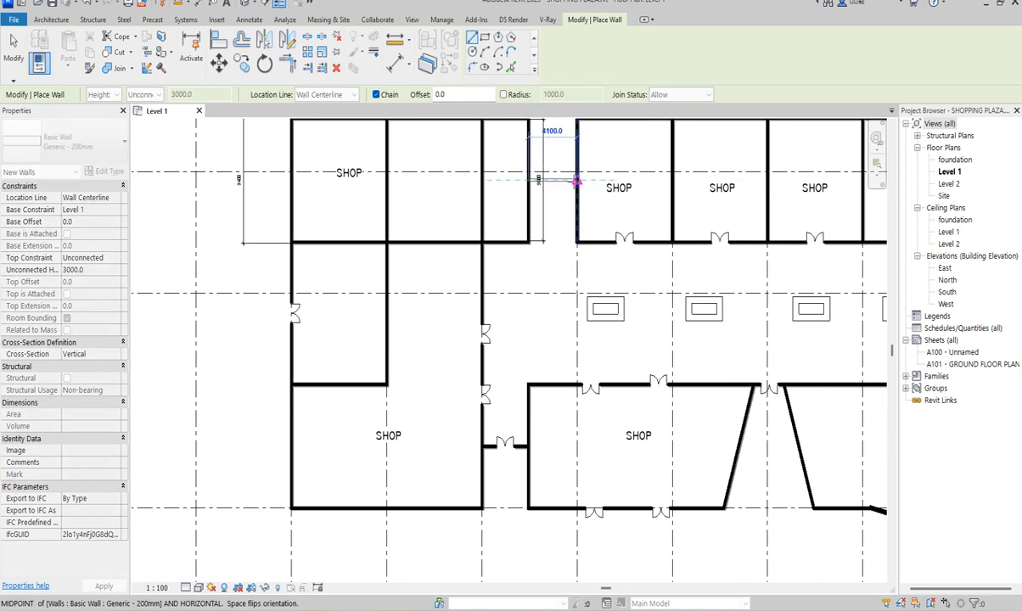
{"action": "left_click", "coordinate": [576, 180]}
{"action": "right_click", "coordinate": [559, 205]}
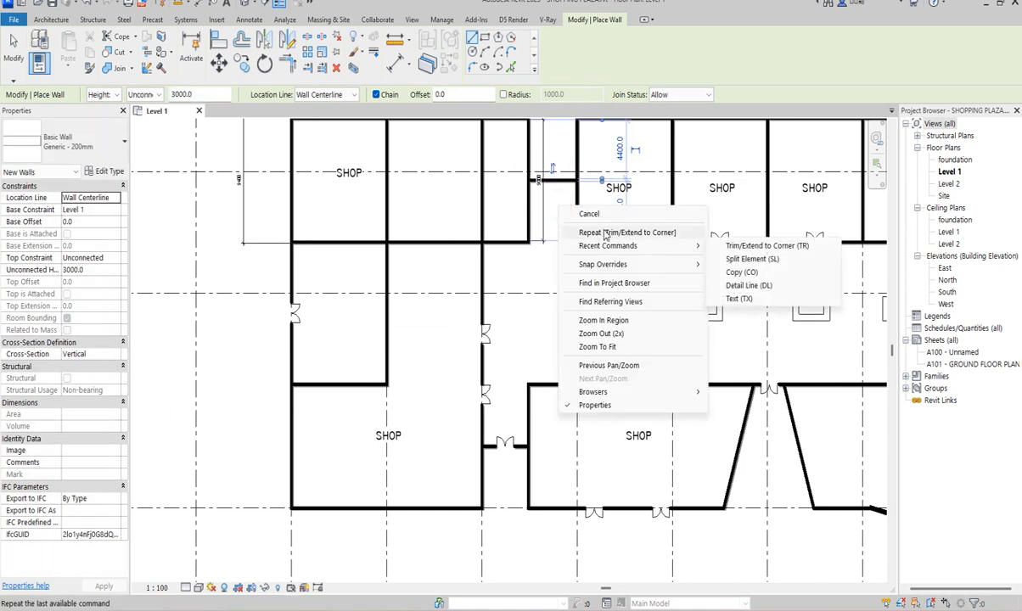
{"action": "left_click", "coordinate": [589, 213]}
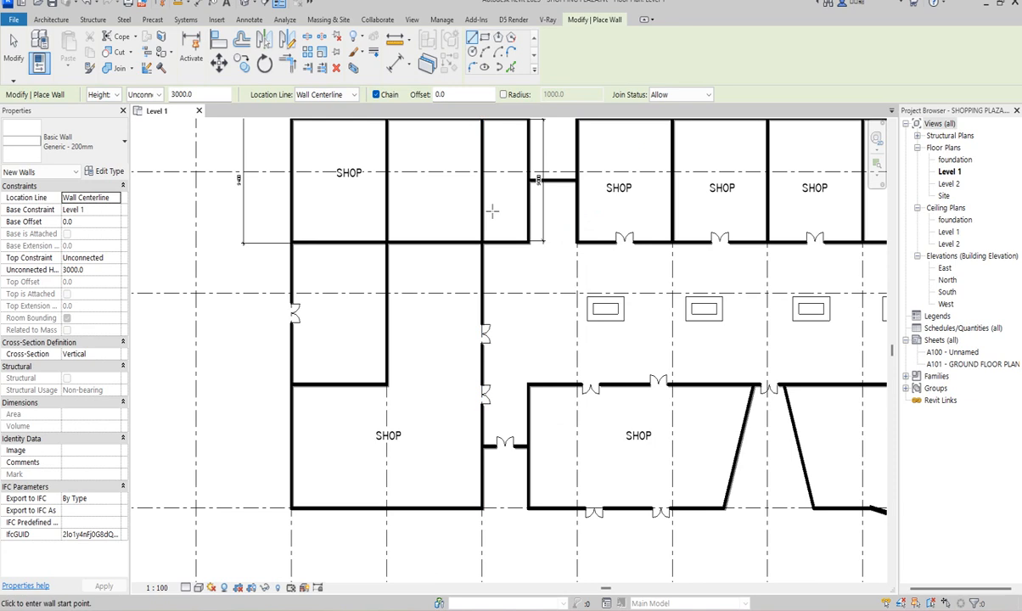
{"action": "right_click", "coordinate": [473, 193]}
{"action": "left_click", "coordinate": [509, 202]}
Shorten the long wall west of the passage so its north end stops at the upper row's corridor wall
{"action": "left_click", "coordinate": [483, 203]}
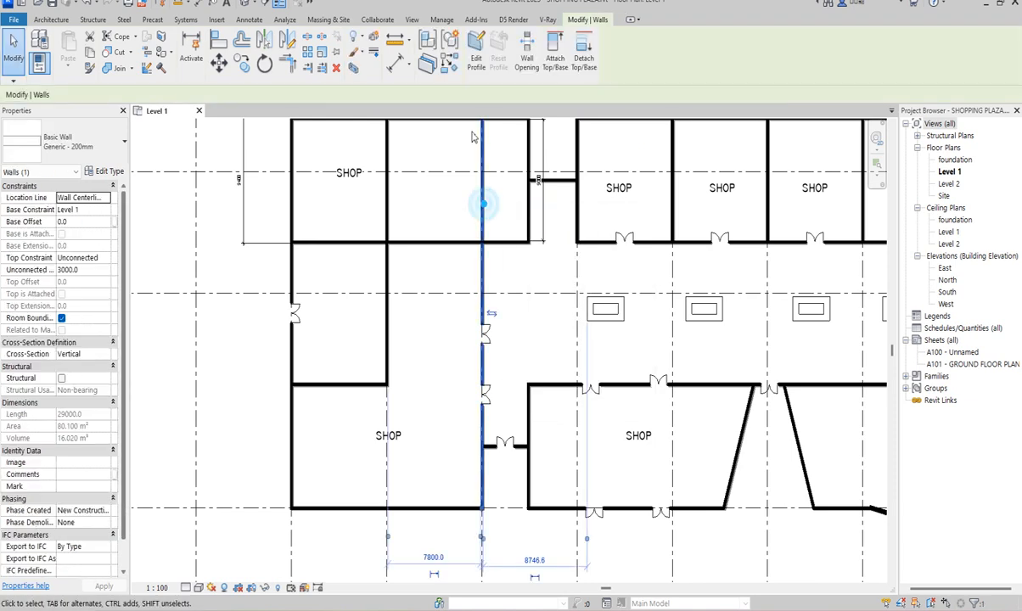
{"action": "scroll", "coordinate": [497, 275], "scroll_direction": "down", "scroll_amount": 2}
{"action": "left_click_drag", "start_coordinate": [490, 171], "coordinate": [490, 252]}
{"action": "left_click", "coordinate": [543, 287]}
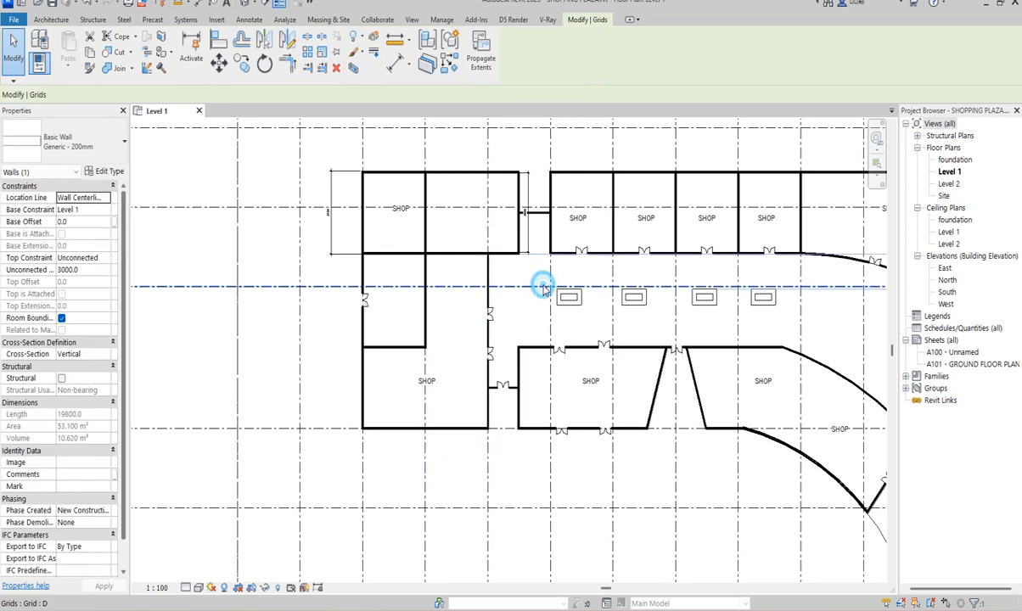
Draw a matching 200mm wall along grid D, from the shortened wall west to the parallel partition wall
{"action": "scroll", "coordinate": [489, 283], "scroll_direction": "up", "scroll_amount": 4}
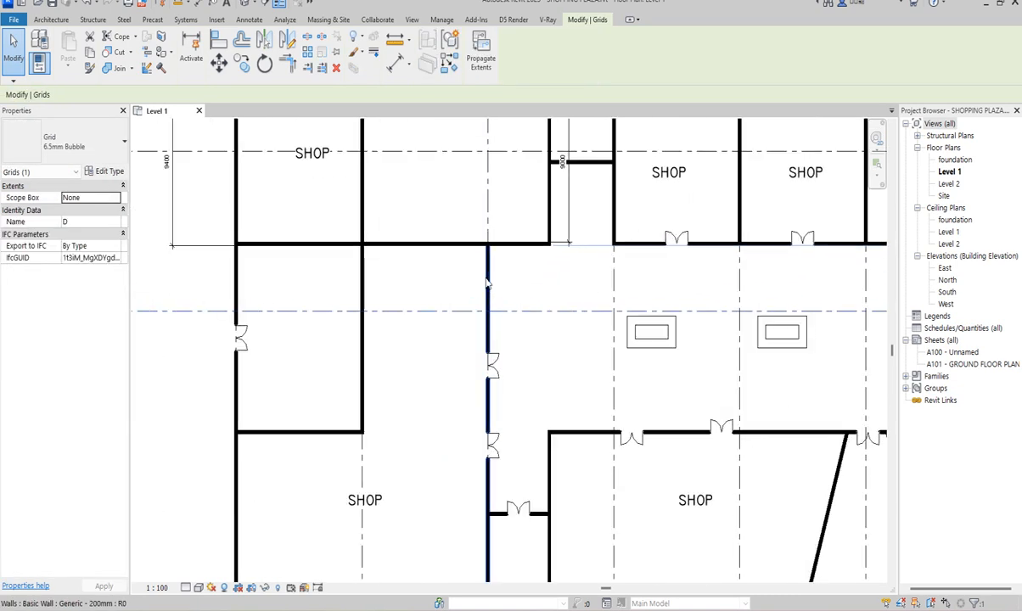
{"action": "left_click", "coordinate": [486, 274]}
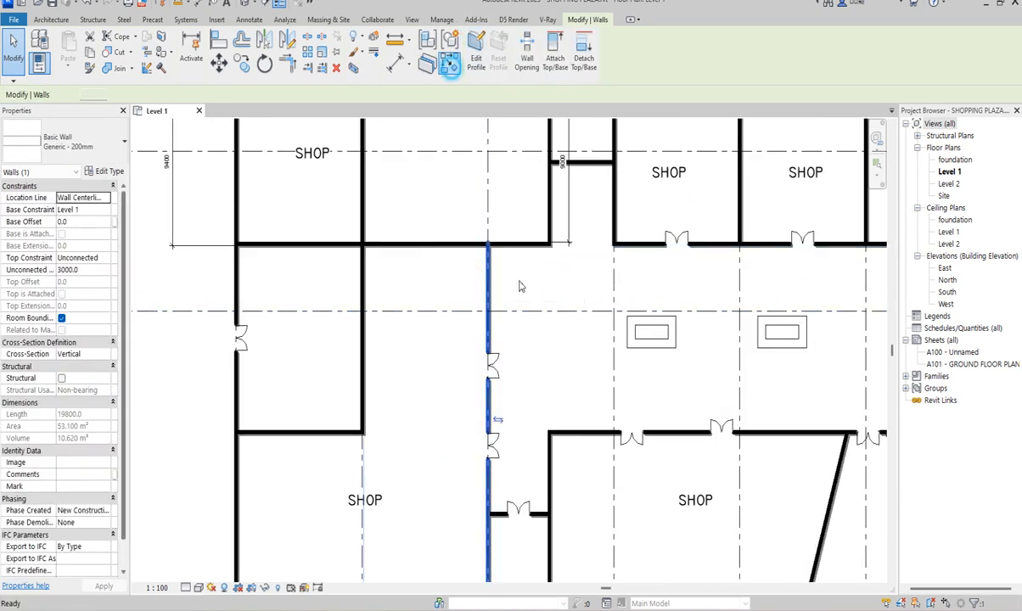
{"action": "key", "text": "c"}
{"action": "key", "text": "s"}
{"action": "left_click", "coordinate": [490, 311]}
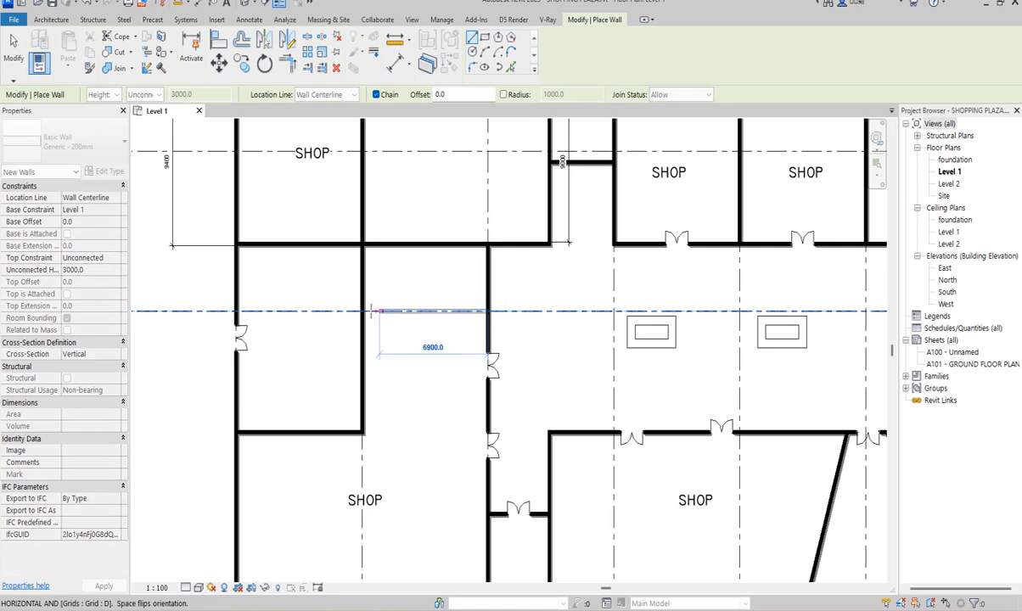
{"action": "left_click", "coordinate": [361, 310]}
{"action": "key", "text": "Escape"}
{"action": "right_click", "coordinate": [425, 215]}
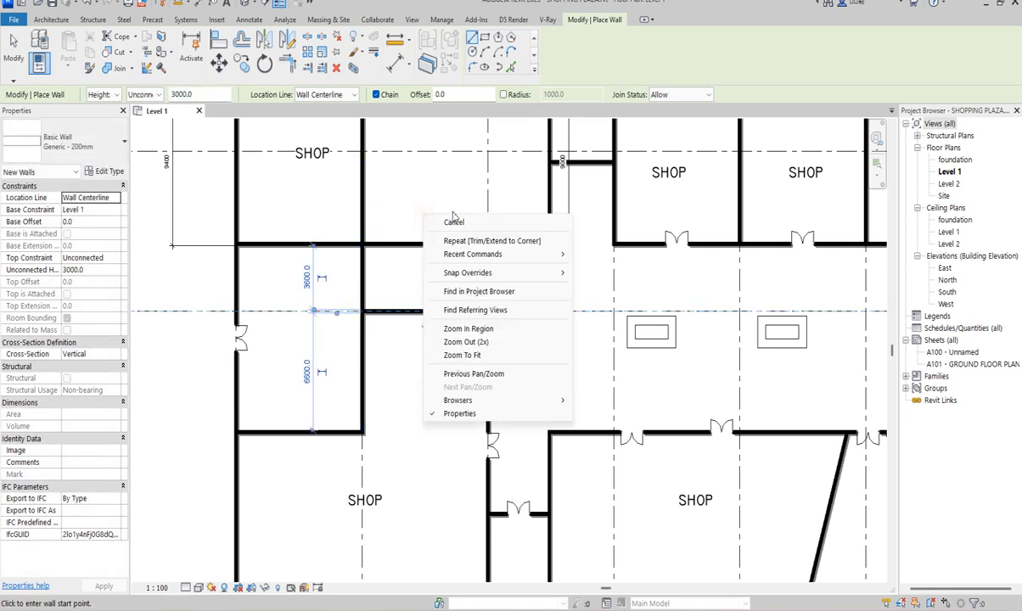
{"action": "left_click", "coordinate": [454, 221]}
{"action": "right_click", "coordinate": [470, 195]}
{"action": "left_click", "coordinate": [479, 205]}
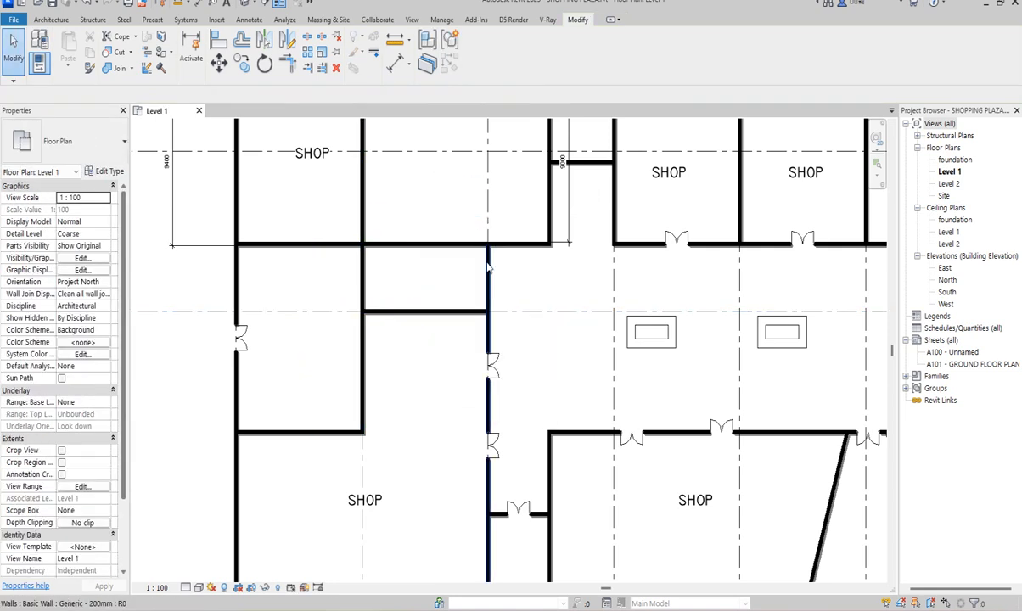
Pull the north end of the wall with two double doors back to the new grid D wall, forming a corner
{"action": "left_click", "coordinate": [488, 267]}
{"action": "left_click_drag", "start_coordinate": [488, 248], "coordinate": [487, 311]}
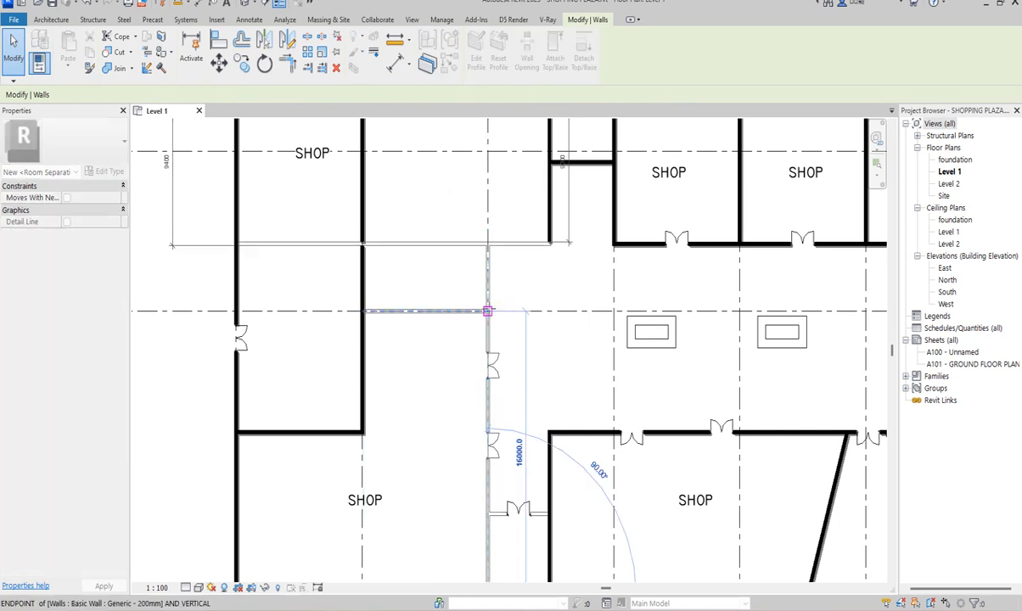
{"action": "left_click", "coordinate": [528, 283]}
{"action": "scroll", "coordinate": [501, 274], "scroll_direction": "down", "scroll_amount": 5}
{"action": "scroll", "coordinate": [482, 244], "scroll_direction": "up", "scroll_amount": 2}
{"action": "scroll", "coordinate": [458, 250], "scroll_direction": "up", "scroll_amount": 2}
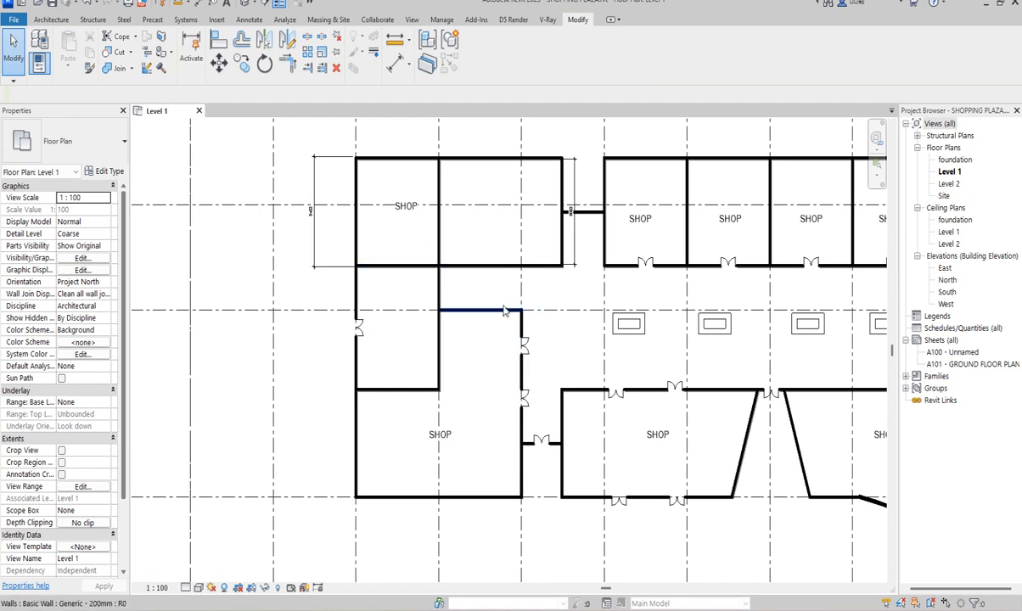
Copy the SHOP label from the first shop east of the passage into the enlarged room west of it
{"action": "left_click", "coordinate": [638, 217]}
{"action": "left_click", "coordinate": [241, 63]}
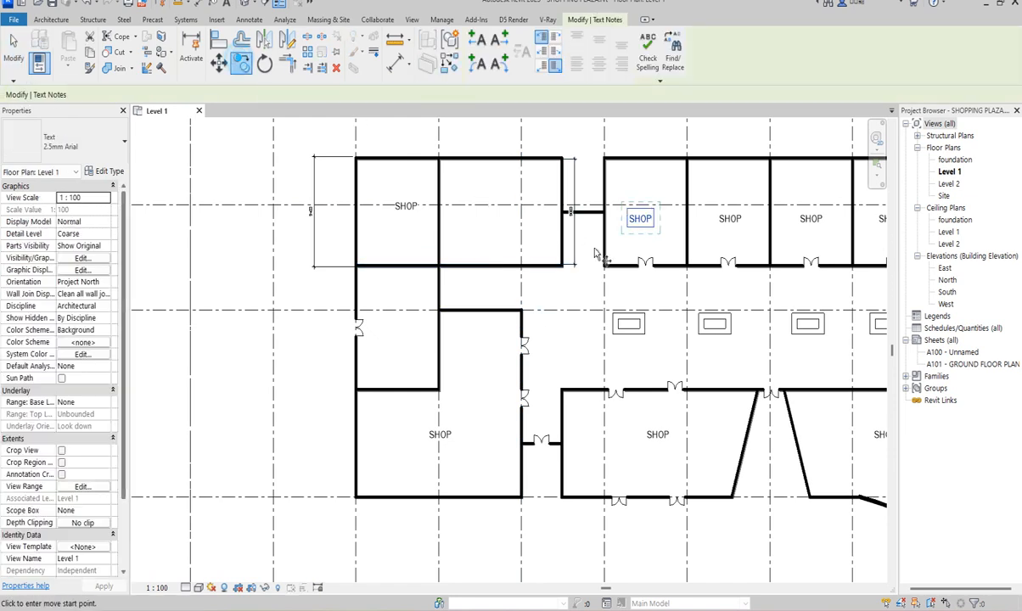
{"action": "left_click", "coordinate": [648, 233]}
{"action": "scroll", "coordinate": [484, 225], "scroll_direction": "up", "scroll_amount": 2}
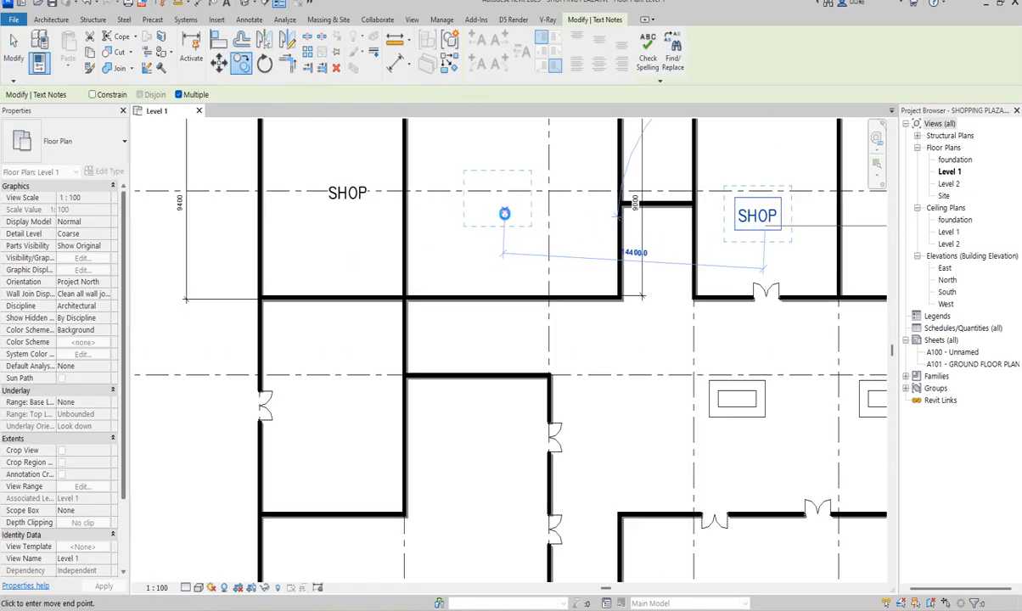
{"action": "left_click", "coordinate": [496, 219]}
{"action": "key", "text": "Escape"}
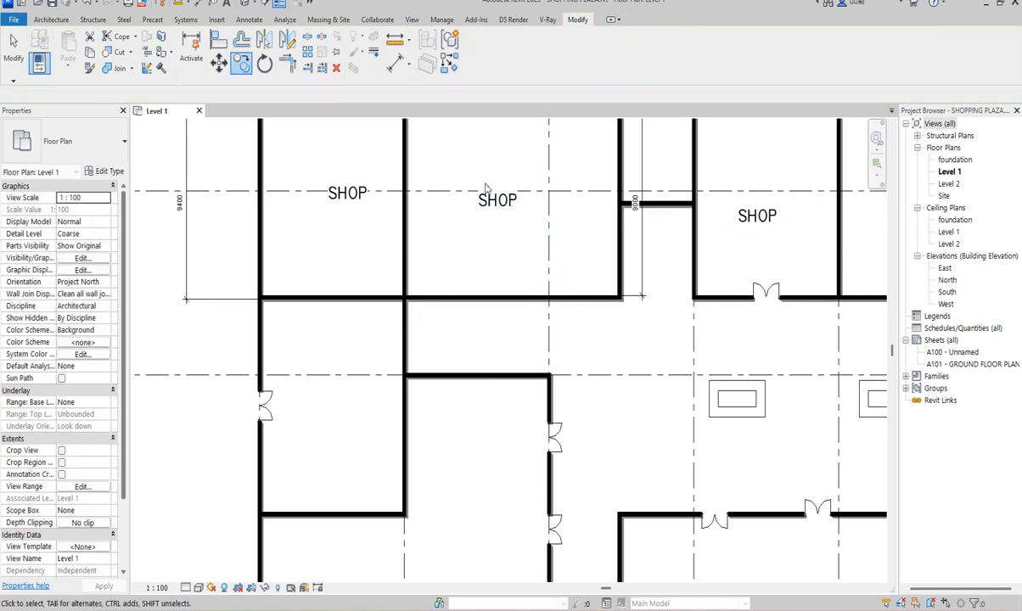
Change the copied label's text to CONVINIENCE
{"action": "double_click", "coordinate": [501, 208]}
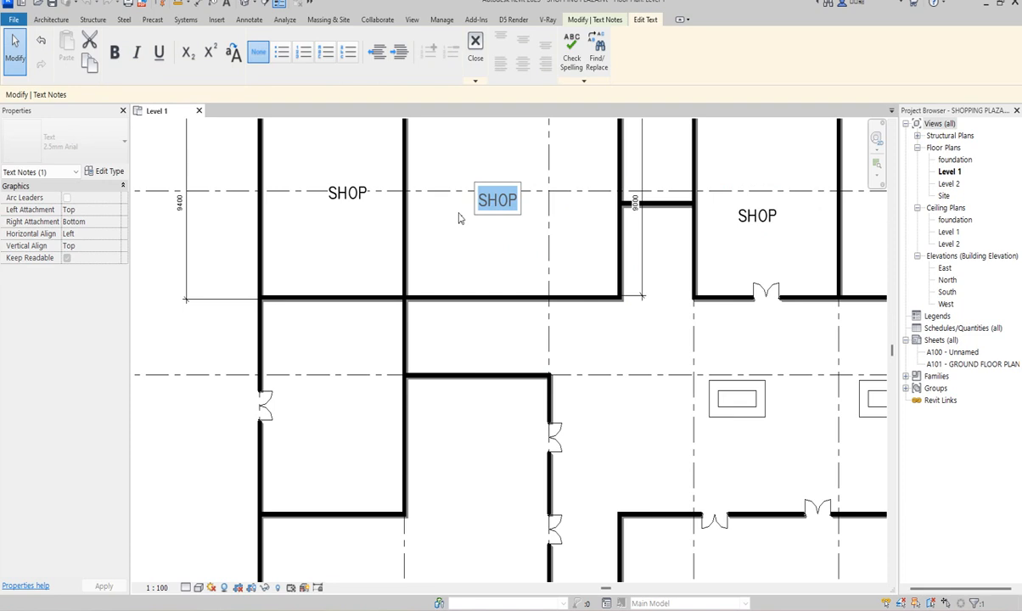
{"action": "key", "text": "Delete"}
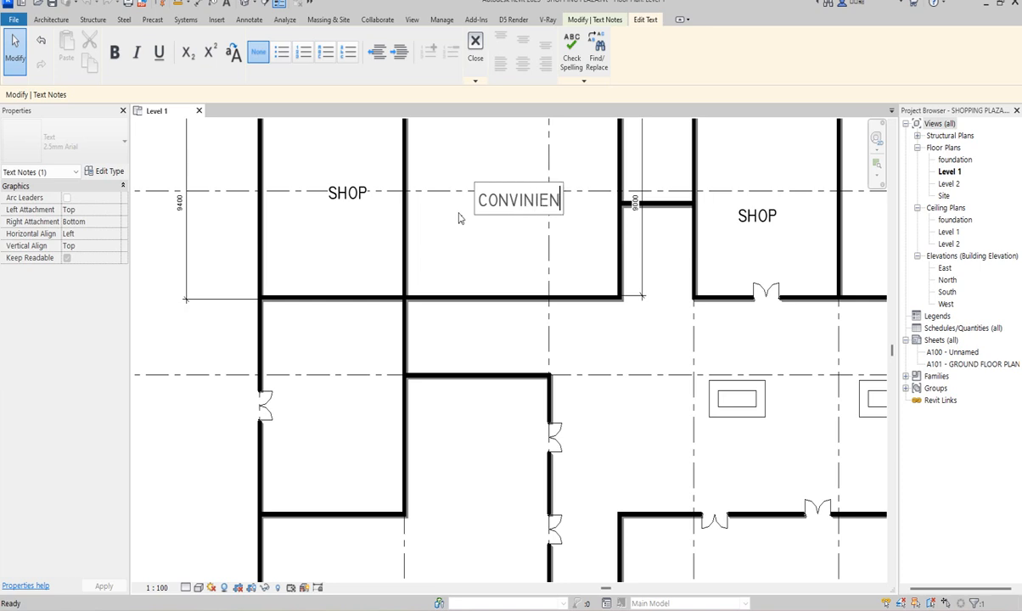
{"action": "left_click", "coordinate": [489, 248]}
Move the CONVINIENCE label slightly toward the centre of its room in the upper row
{"action": "scroll", "coordinate": [503, 241], "scroll_direction": "down", "scroll_amount": 2}
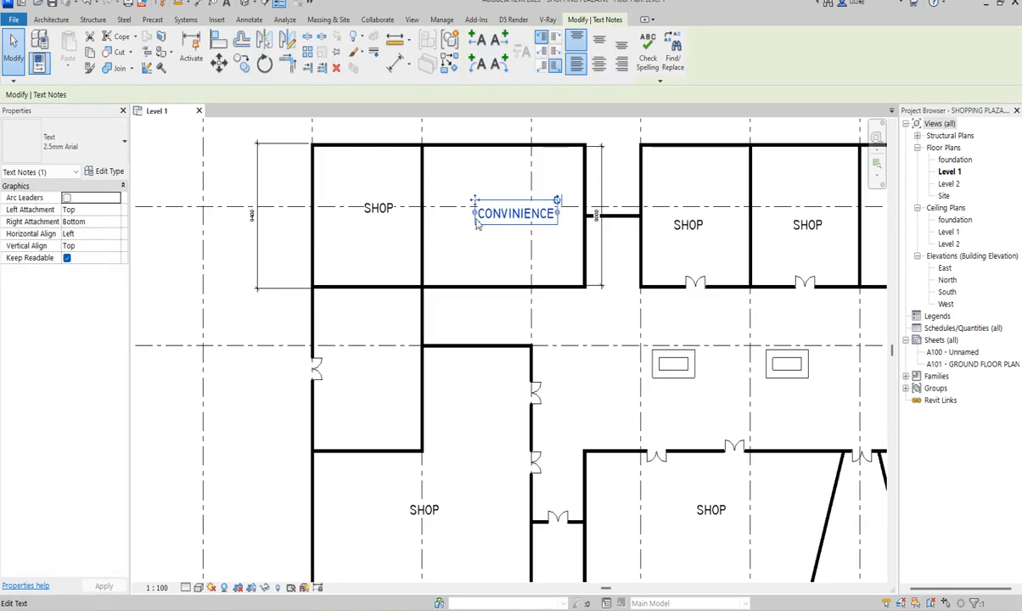
{"action": "mouse_move", "coordinate": [476, 206]}
{"action": "left_mouse_down"}
{"action": "mouse_move", "coordinate": [468, 202]}
{"action": "mouse_move", "coordinate": [470, 211]}
{"action": "left_mouse_up"}
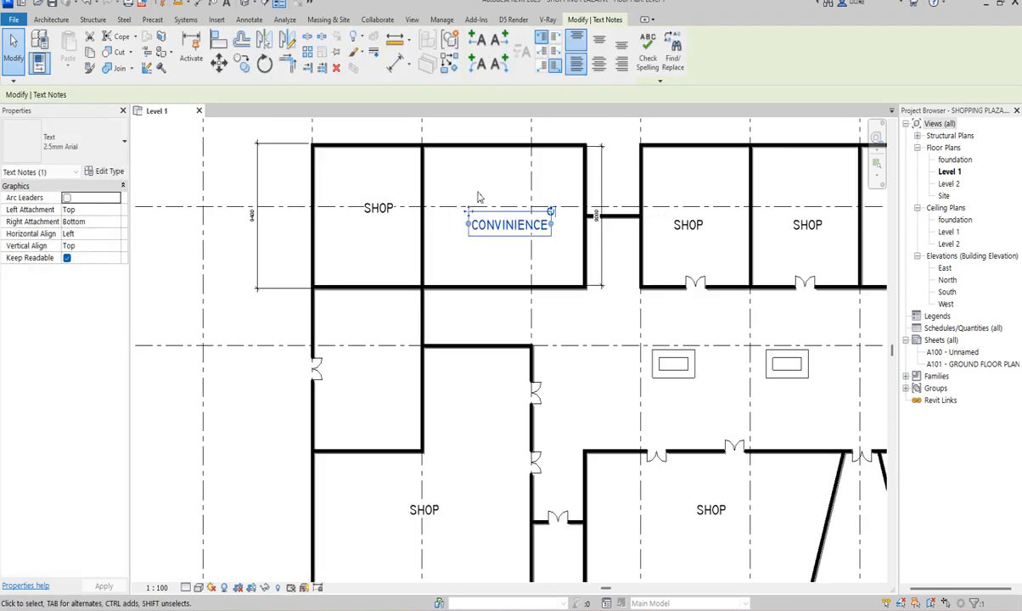
{"action": "left_click", "coordinate": [475, 183]}
{"action": "scroll", "coordinate": [516, 276], "scroll_direction": "down", "scroll_amount": 4}
{"action": "scroll", "coordinate": [546, 235], "scroll_direction": "up", "scroll_amount": 3}
{"action": "scroll", "coordinate": [546, 234], "scroll_direction": "up", "scroll_amount": 1}
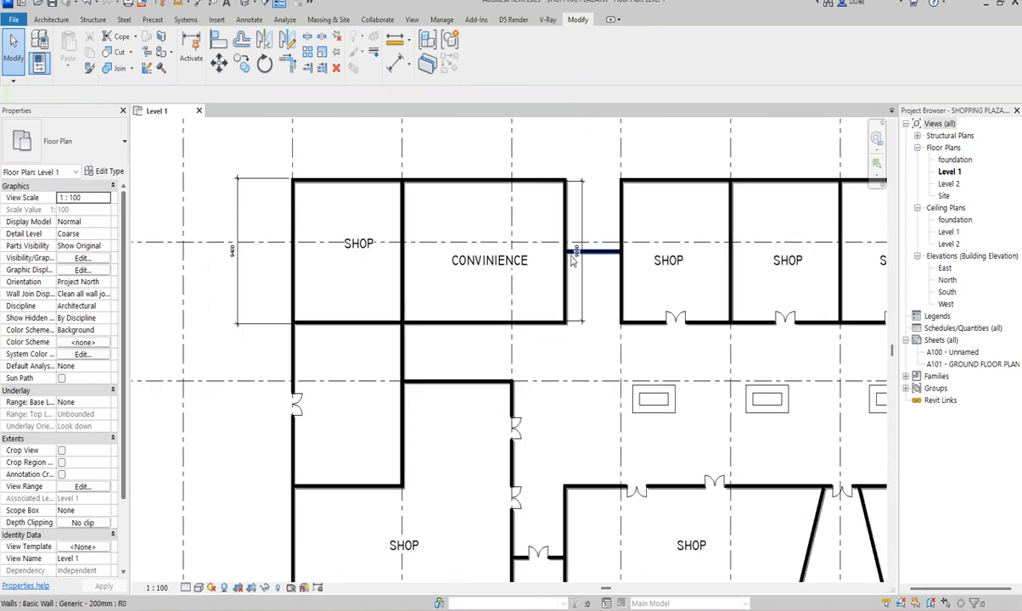
{"action": "left_click", "coordinate": [447, 248]}
{"action": "left_click_drag", "start_coordinate": [446, 247], "coordinate": [436, 239]}
{"action": "left_click", "coordinate": [456, 222]}
Copy the SHOP label of the lower west shop into the small room directly north of it
{"action": "scroll", "coordinate": [467, 244], "scroll_direction": "down", "scroll_amount": 1}
{"action": "scroll", "coordinate": [485, 274], "scroll_direction": "down", "scroll_amount": 4}
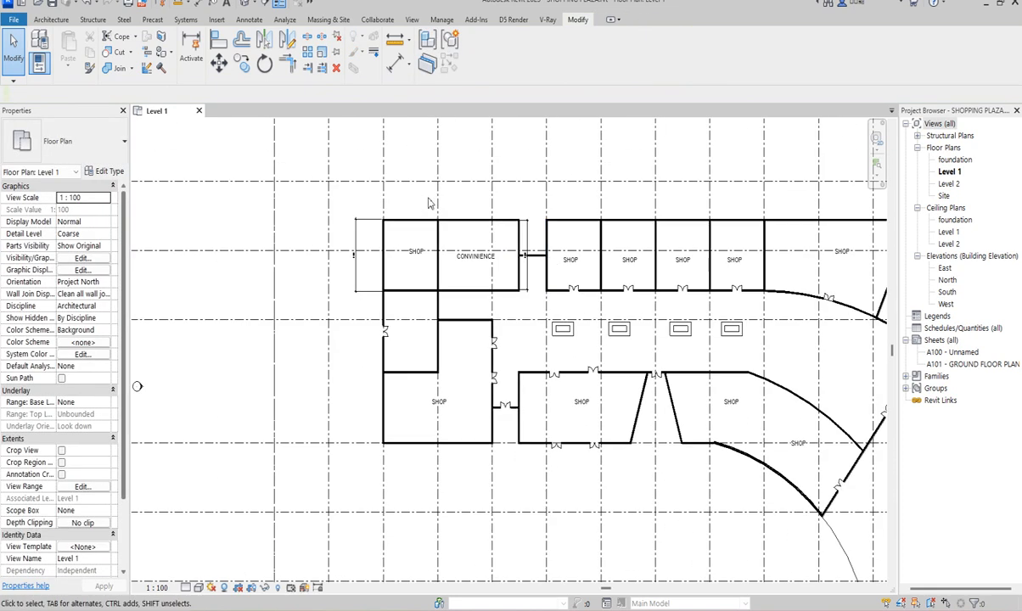
{"action": "scroll", "coordinate": [426, 217], "scroll_direction": "up", "scroll_amount": 2}
{"action": "scroll", "coordinate": [425, 218], "scroll_direction": "down", "scroll_amount": 2}
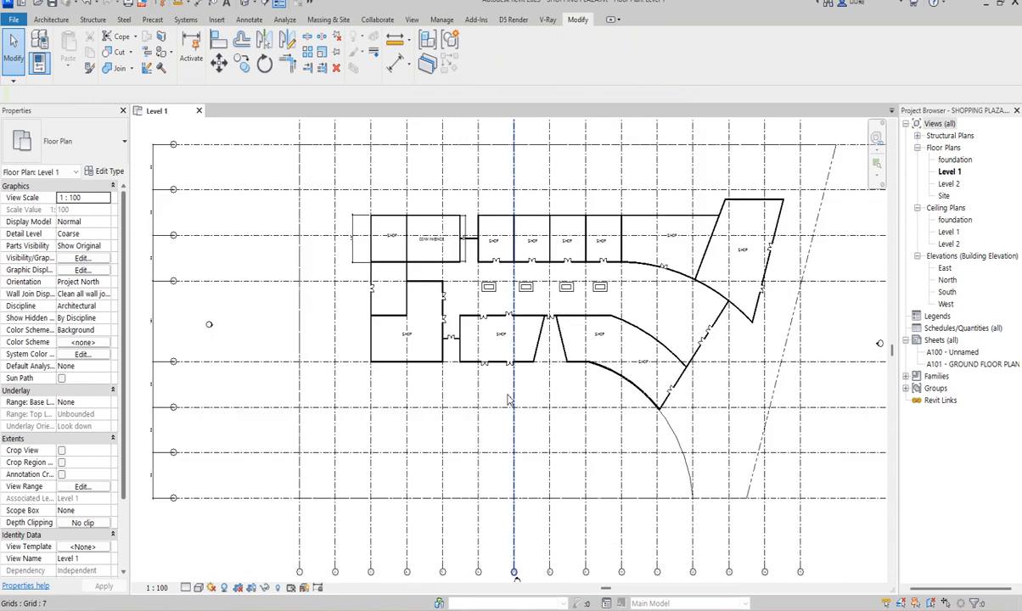
{"action": "scroll", "coordinate": [429, 292], "scroll_direction": "up", "scroll_amount": 2}
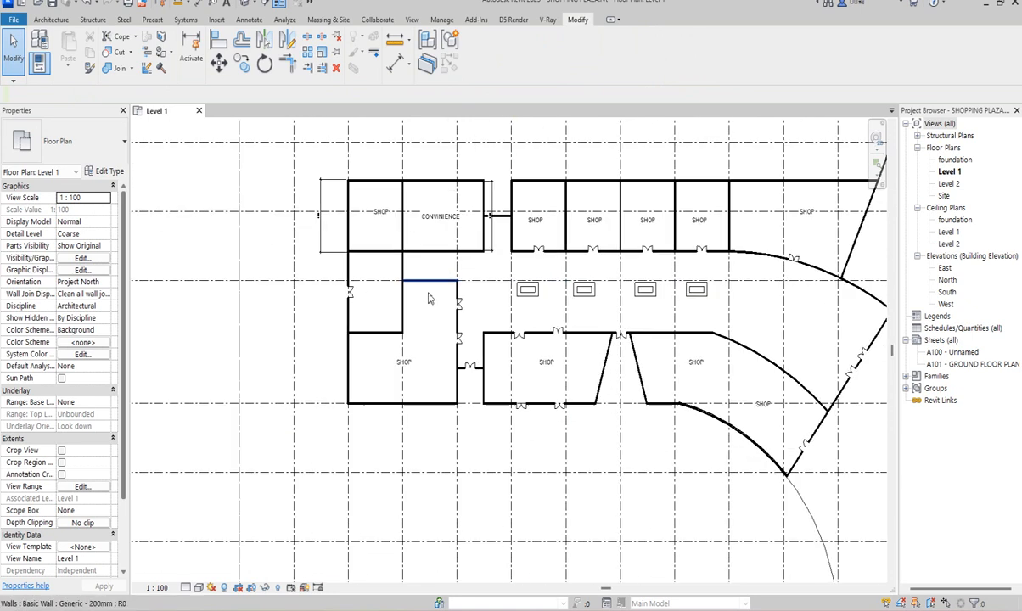
{"action": "left_click", "coordinate": [414, 368]}
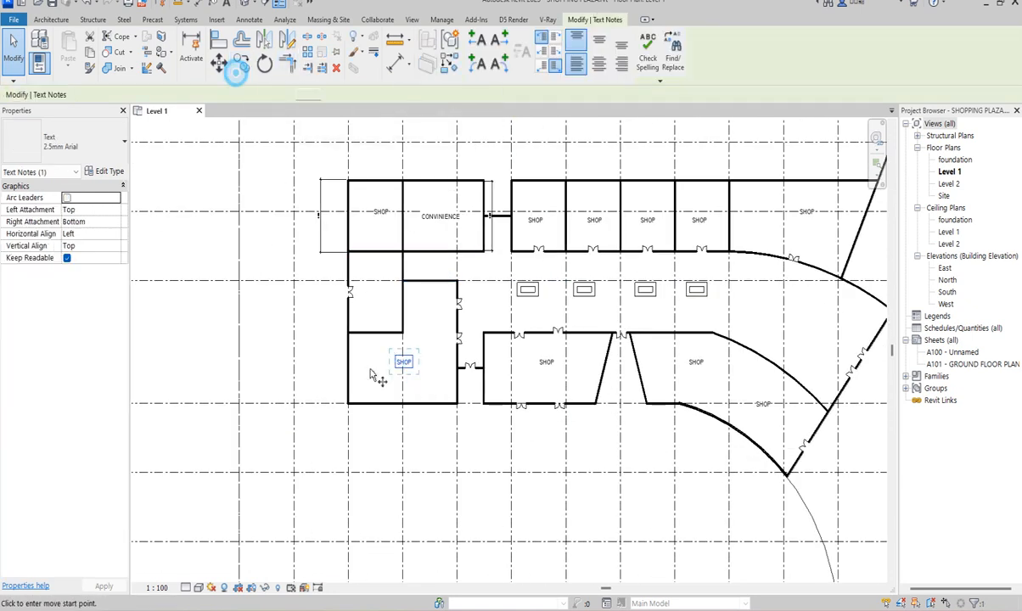
{"action": "left_click", "coordinate": [241, 64]}
{"action": "left_click", "coordinate": [404, 361]}
{"action": "scroll", "coordinate": [388, 297], "scroll_direction": "up", "scroll_amount": 2}
{"action": "left_click", "coordinate": [371, 292]}
{"action": "key", "text": "Escape"}
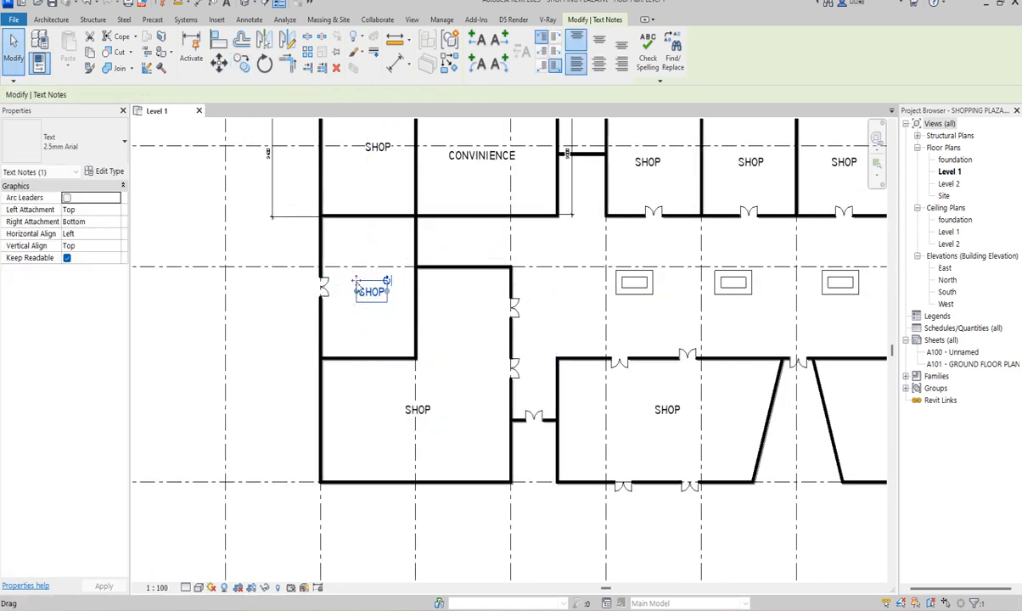
Change the label in the small west room to OFFICE
{"action": "scroll", "coordinate": [374, 296], "scroll_direction": "up", "scroll_amount": 3}
{"action": "double_click", "coordinate": [373, 298]}
{"action": "double_click", "coordinate": [371, 297]}
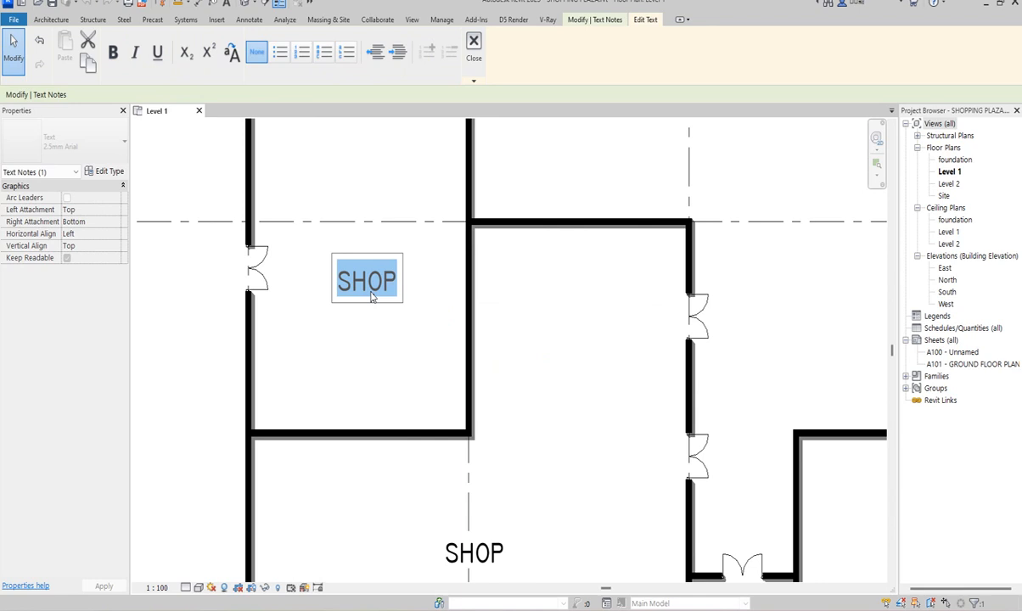
{"action": "type", "text": "0"}
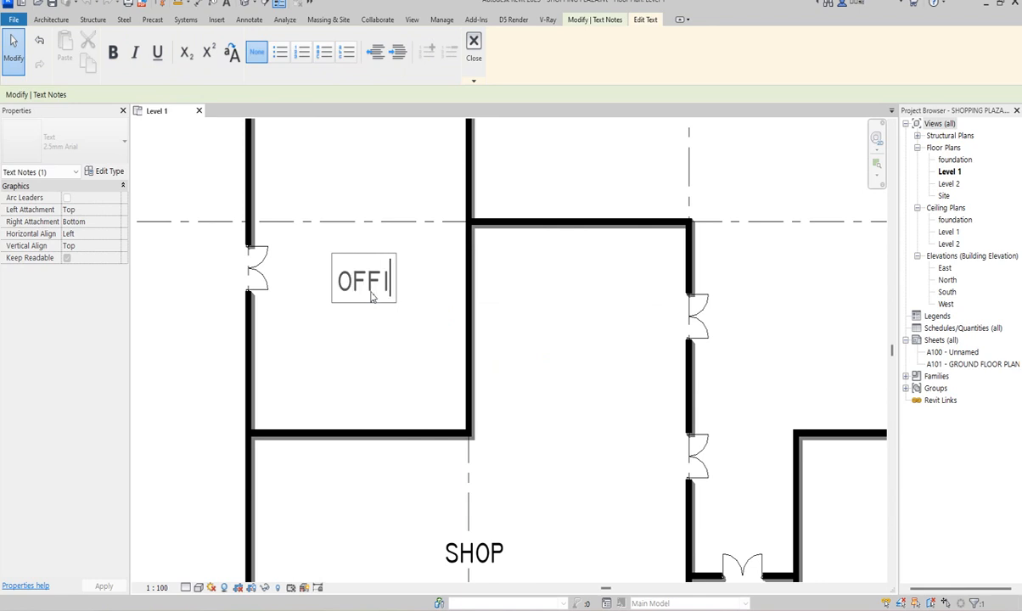
{"action": "left_click", "coordinate": [403, 366]}
Draw a Generic - 200mm dividing wall along grid 10 across the lower curved wing, from its inner to its outer curved wall
{"action": "scroll", "coordinate": [416, 293], "scroll_direction": "down", "scroll_amount": 5}
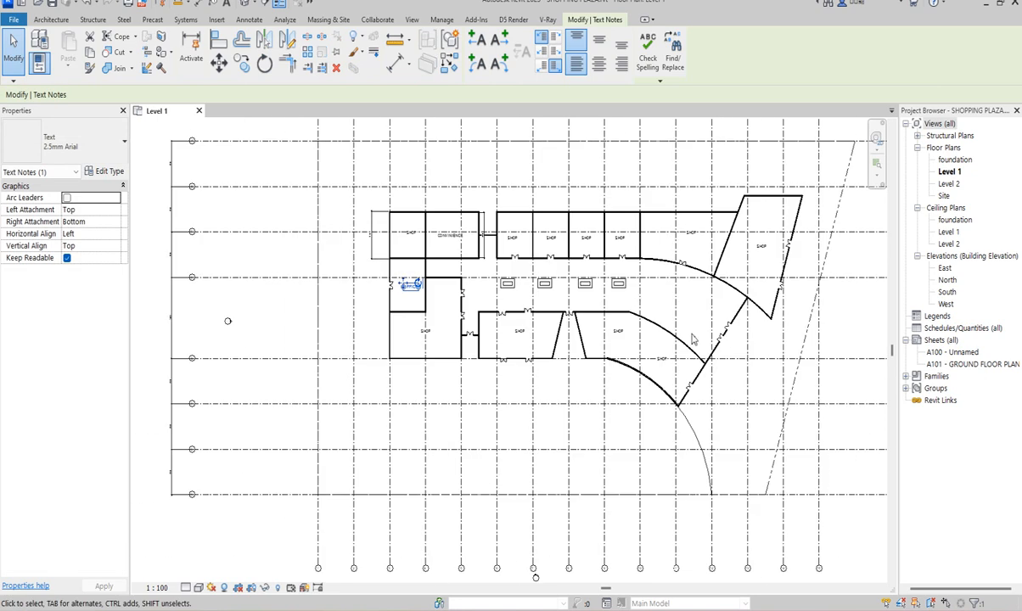
{"action": "scroll", "coordinate": [645, 373], "scroll_direction": "up", "scroll_amount": 4}
{"action": "scroll", "coordinate": [518, 402], "scroll_direction": "down", "scroll_amount": 2}
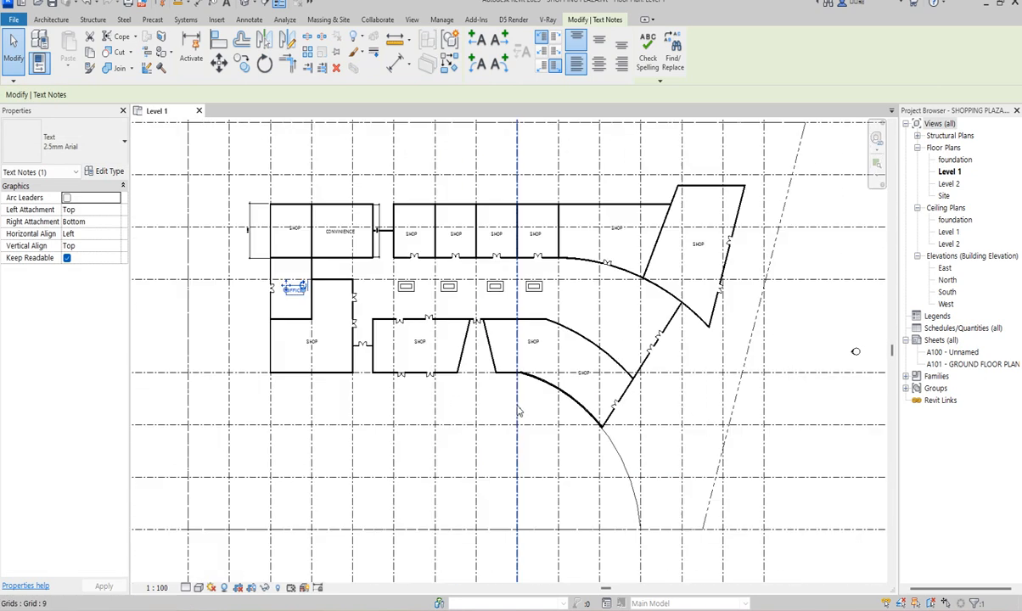
{"action": "scroll", "coordinate": [659, 240], "scroll_direction": "up", "scroll_amount": 2}
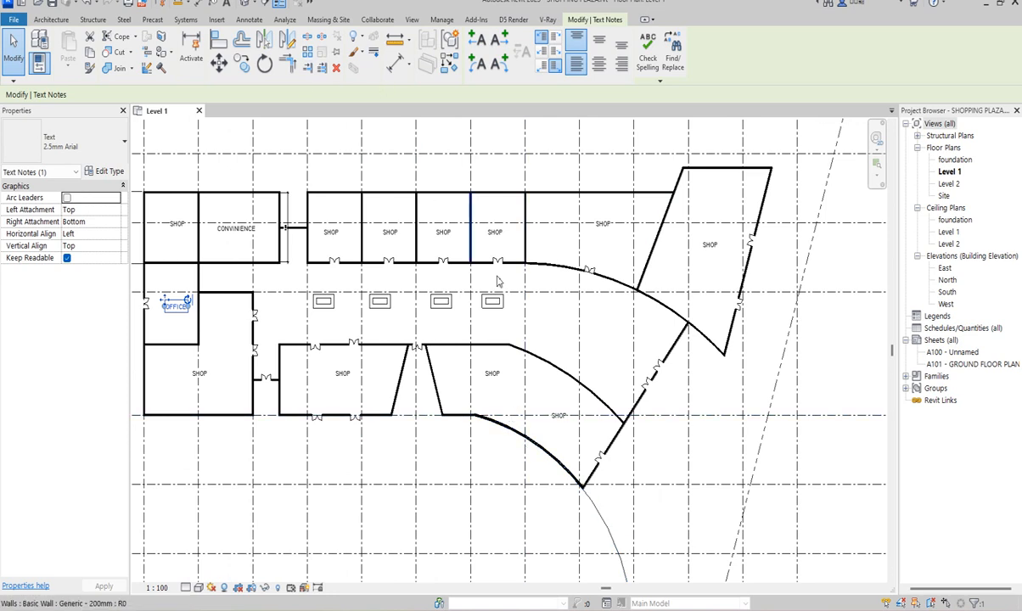
{"action": "left_click", "coordinate": [526, 325]}
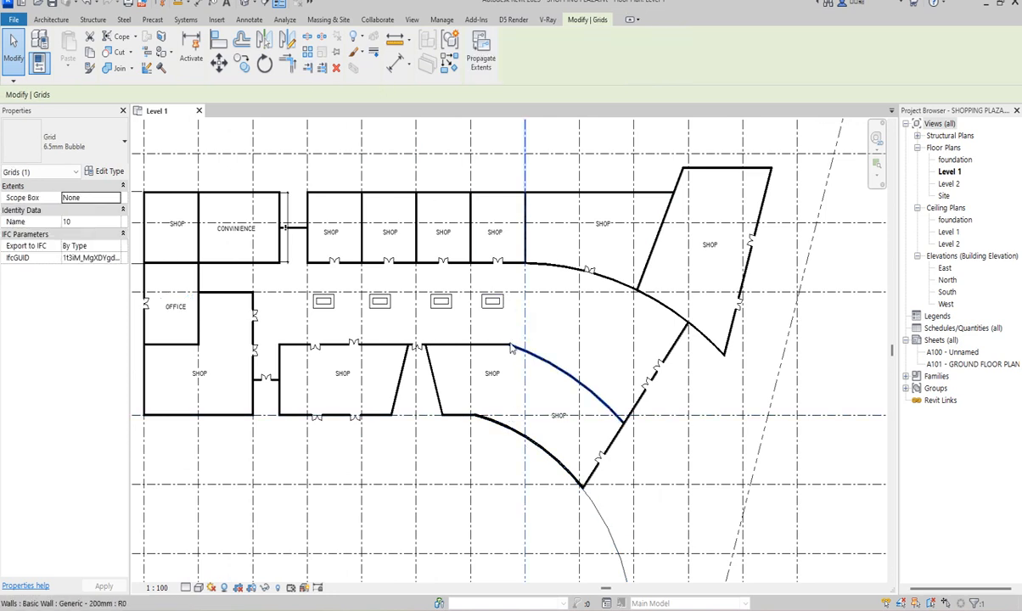
{"action": "left_click", "coordinate": [510, 323]}
{"action": "left_click", "coordinate": [513, 355]}
{"action": "key", "text": "c"}
{"action": "key", "text": "s"}
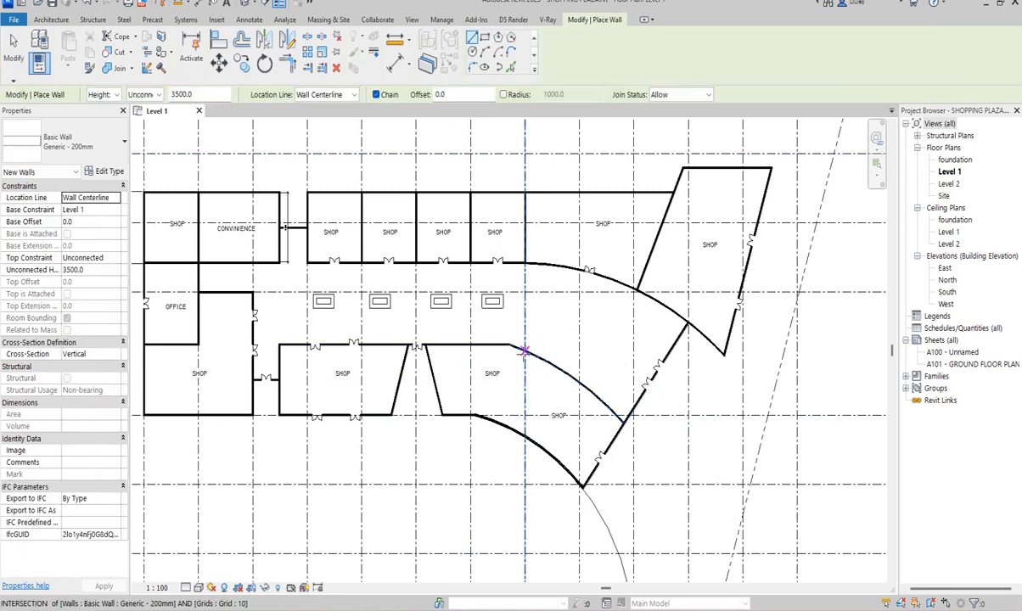
{"action": "left_click", "coordinate": [526, 351]}
{"action": "left_click", "coordinate": [525, 437]}
{"action": "right_click", "coordinate": [565, 322]}
{"action": "left_click", "coordinate": [594, 333]}
{"action": "right_click", "coordinate": [599, 333]}
{"action": "left_click", "coordinate": [624, 338]}
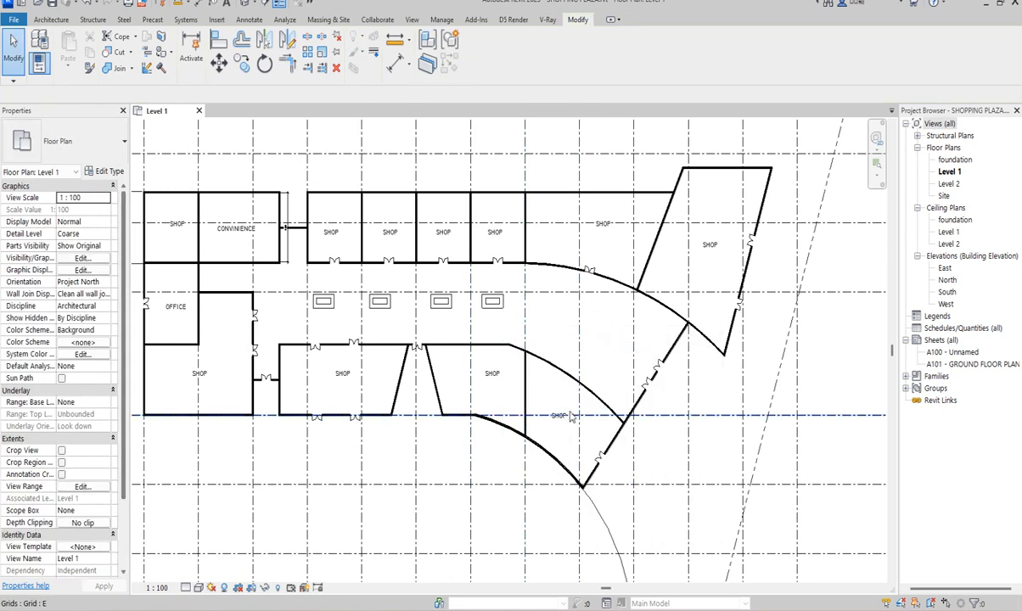
Change the SHOP label in the east end room of the lower curved wing to CAFE
{"action": "scroll", "coordinate": [571, 416], "scroll_direction": "up", "scroll_amount": 3}
{"action": "left_click", "coordinate": [555, 417]}
{"action": "scroll", "coordinate": [555, 418], "scroll_direction": "up", "scroll_amount": 2}
{"action": "left_click", "coordinate": [556, 422]}
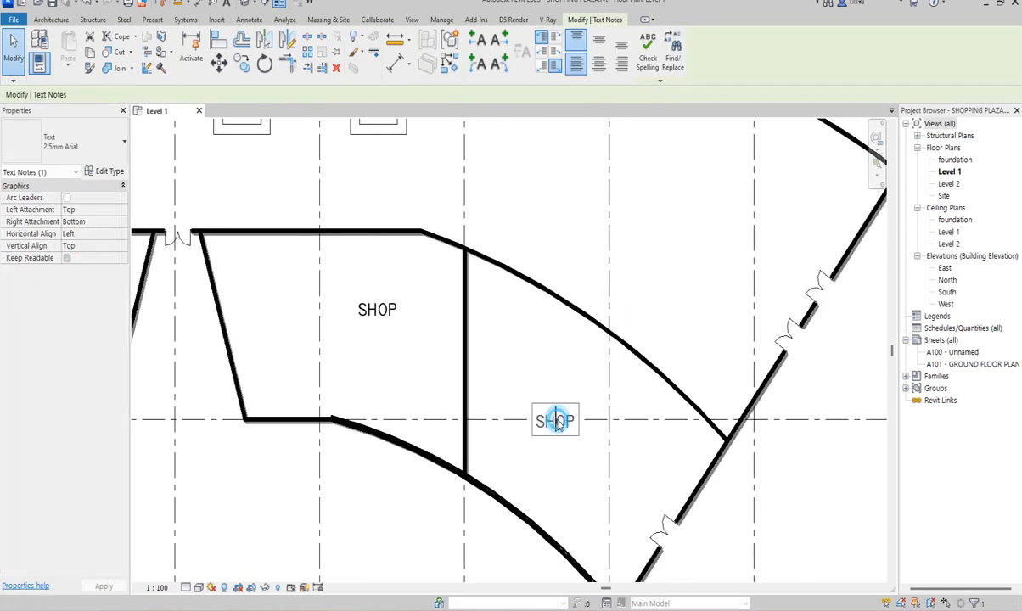
{"action": "double_click", "coordinate": [557, 422]}
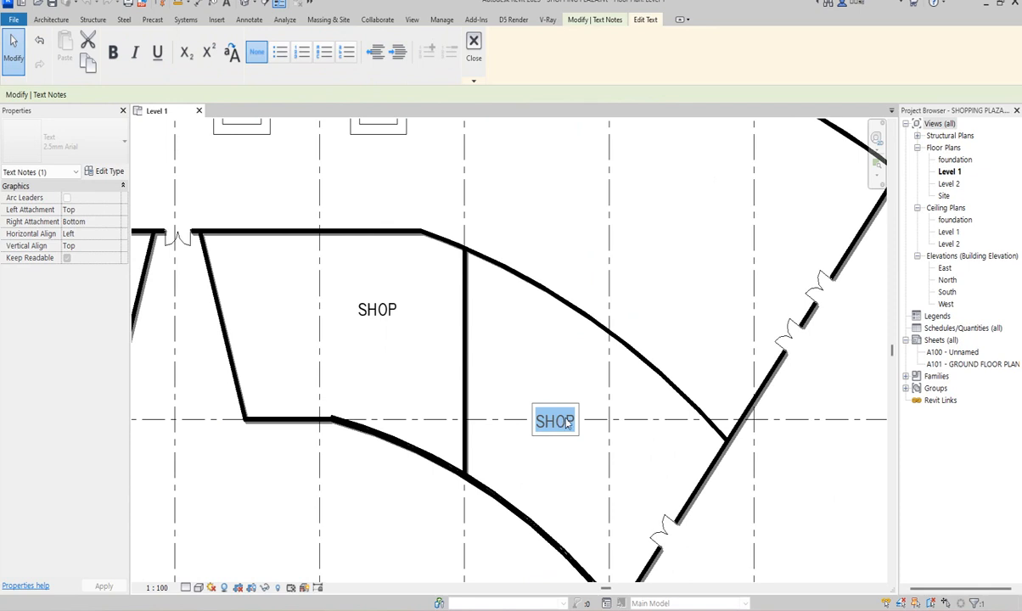
{"action": "type", "text": "CAFE"}
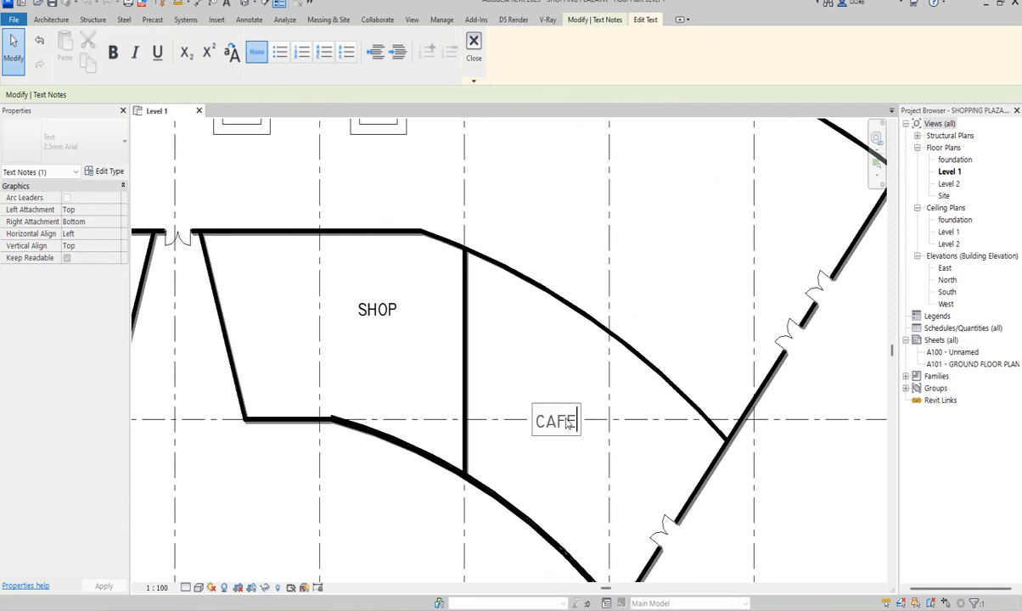
{"action": "left_click", "coordinate": [554, 395]}
{"action": "scroll", "coordinate": [621, 466], "scroll_direction": "down", "scroll_amount": 2}
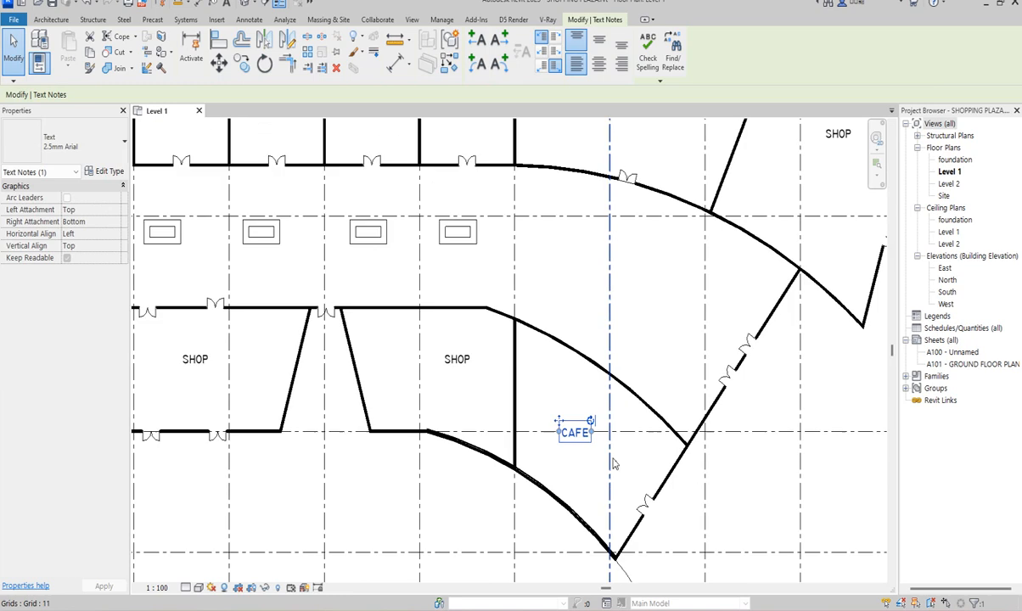
{"action": "left_click", "coordinate": [620, 465]}
Change the SHOP label in the slanted room at the plan's east end to RESTURANT
{"action": "scroll", "coordinate": [619, 489], "scroll_direction": "down", "scroll_amount": 3}
{"action": "scroll", "coordinate": [619, 488], "scroll_direction": "up", "scroll_amount": 2}
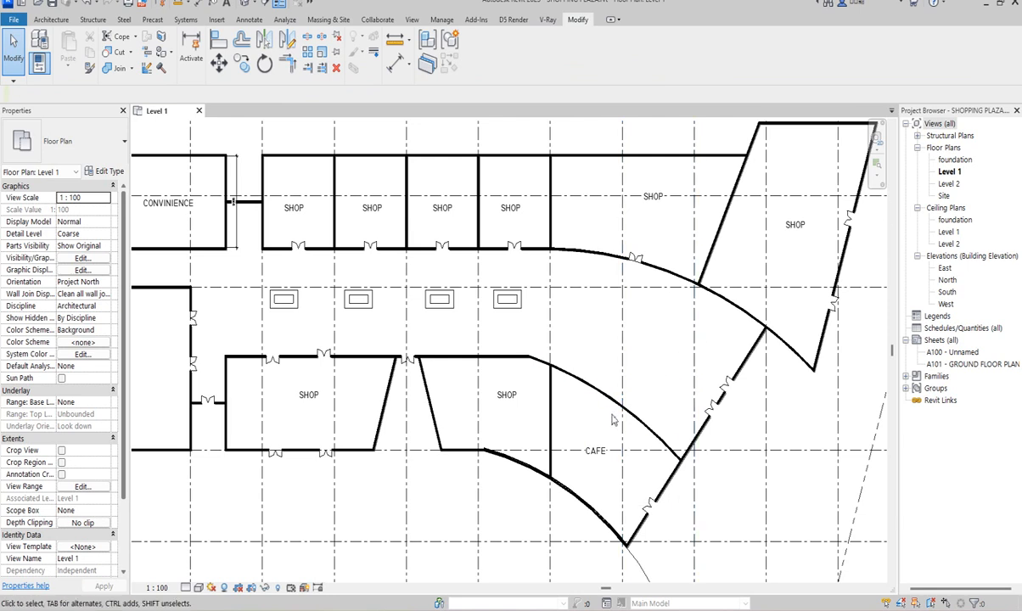
{"action": "scroll", "coordinate": [616, 416], "scroll_direction": "down", "scroll_amount": 2}
{"action": "scroll", "coordinate": [739, 293], "scroll_direction": "up", "scroll_amount": 5}
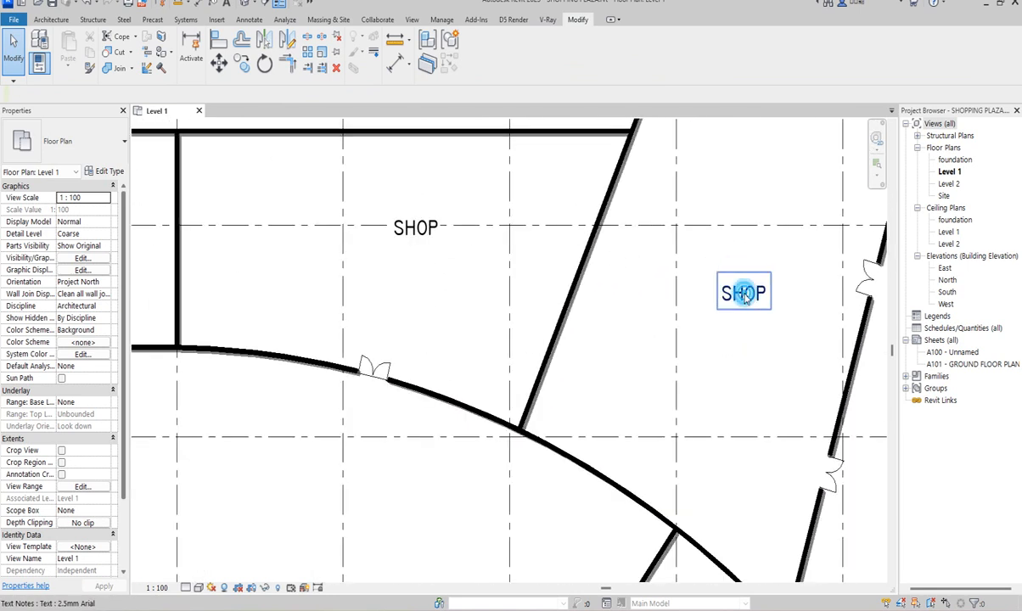
{"action": "double_click", "coordinate": [744, 294]}
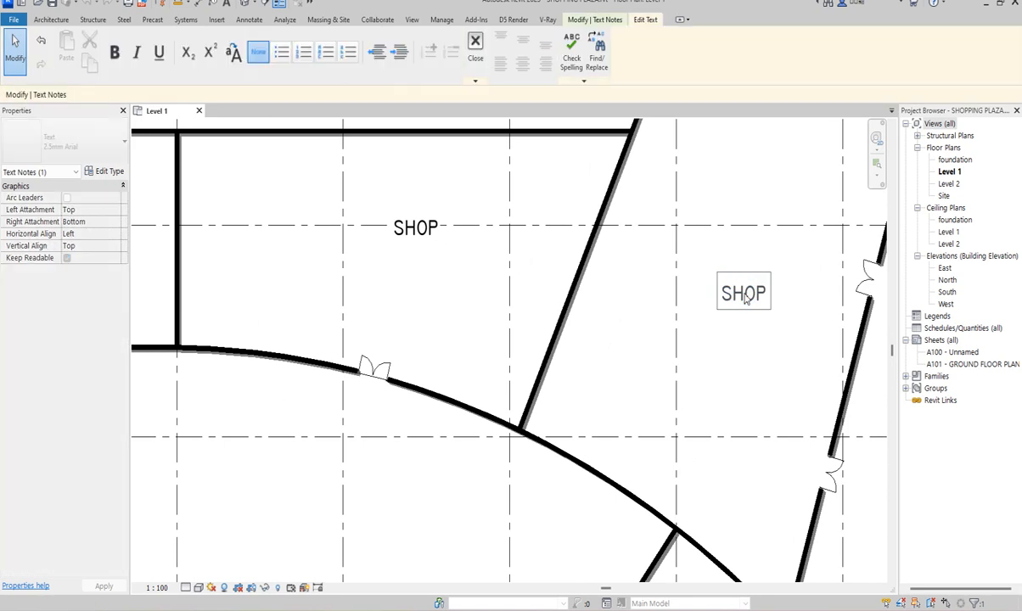
{"action": "double_click", "coordinate": [746, 296]}
{"action": "type", "text": "RESTURANT"}
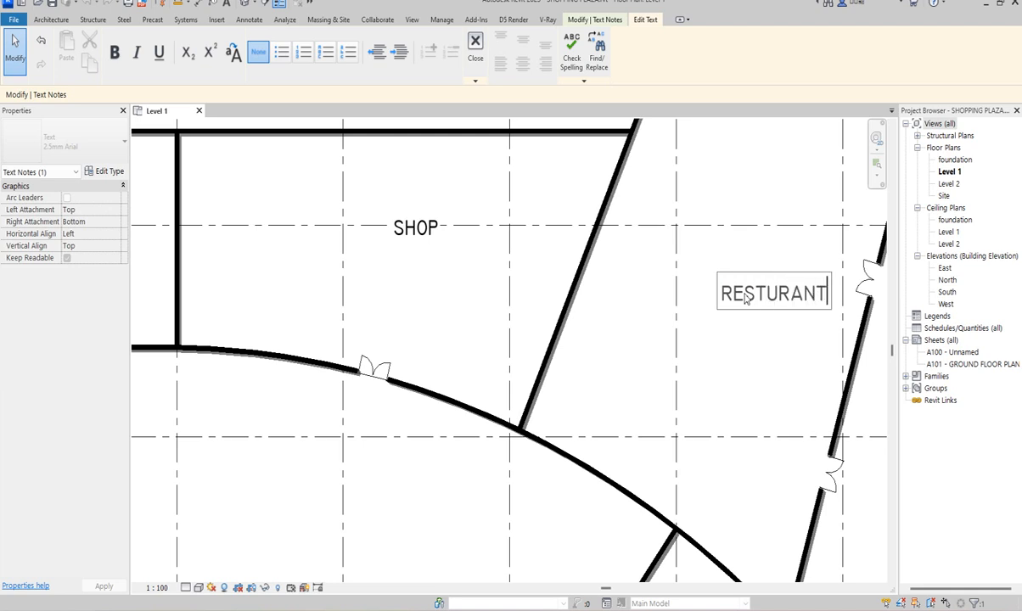
{"action": "left_click", "coordinate": [799, 349]}
{"action": "left_click", "coordinate": [739, 365]}
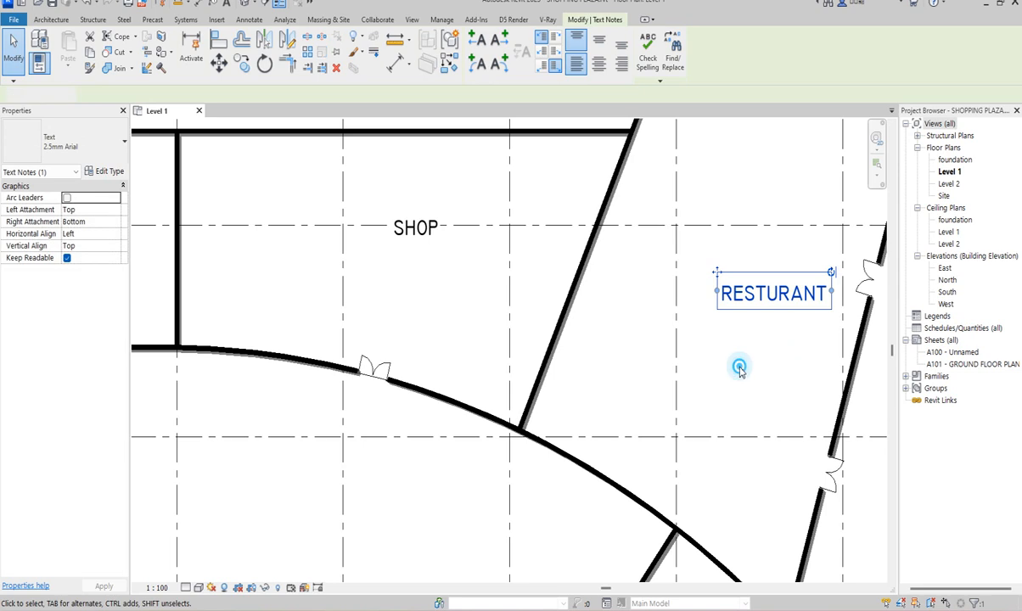
Move the RESTURANT label slightly west, toward the centre of its slanted room
{"action": "scroll", "coordinate": [739, 357], "scroll_direction": "down", "scroll_amount": 3}
{"action": "left_click", "coordinate": [758, 334]}
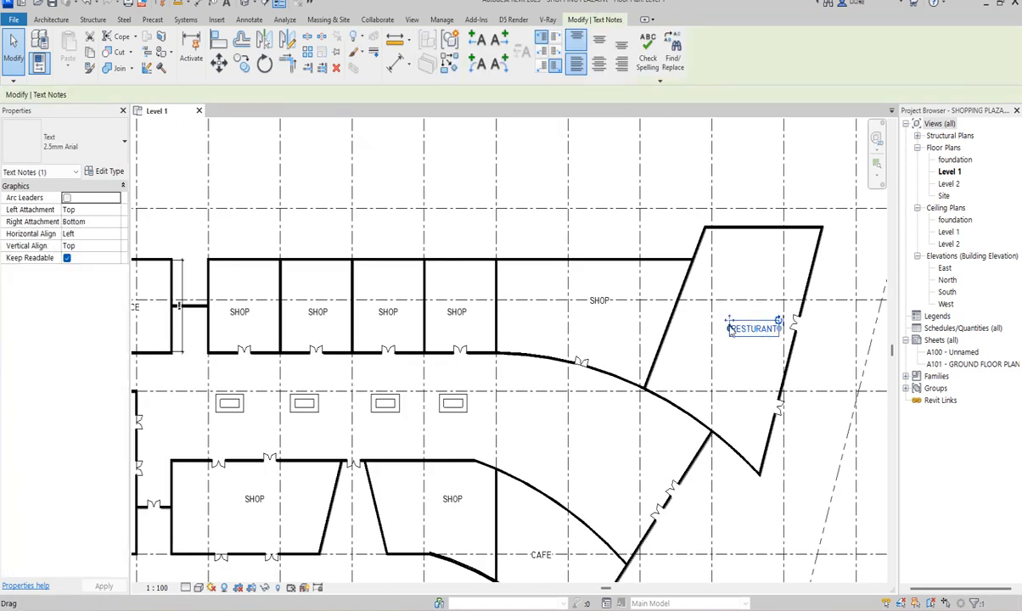
{"action": "left_click_drag", "start_coordinate": [729, 323], "coordinate": [713, 324]}
{"action": "left_click", "coordinate": [733, 369]}
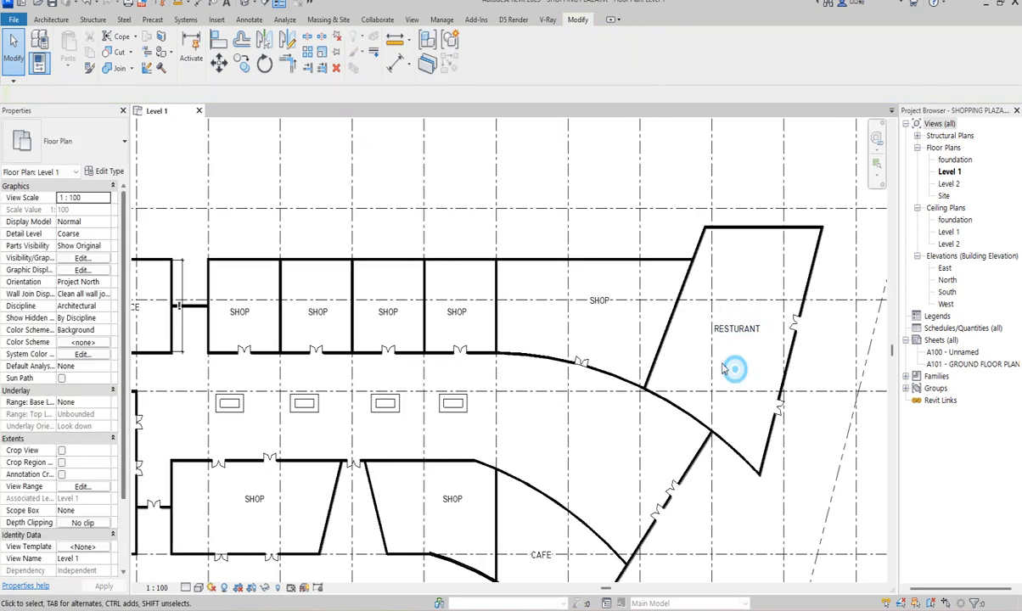
Examine the whole floor plan, checking the room labels, door positions, passages and the corridor between the two rows of shops
{"action": "scroll", "coordinate": [659, 368], "scroll_direction": "down", "scroll_amount": 3}
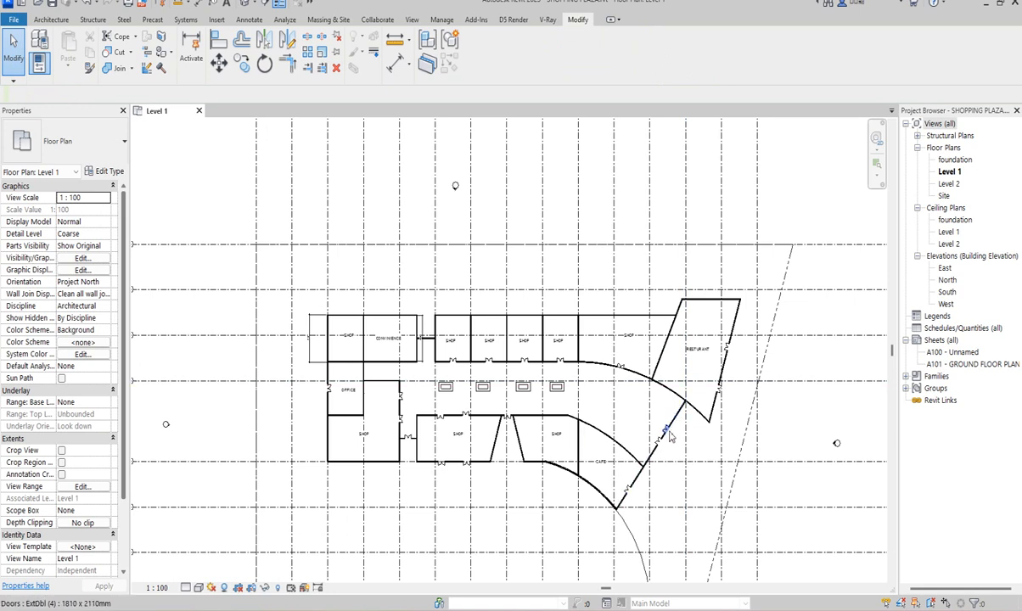
{"action": "scroll", "coordinate": [669, 434], "scroll_direction": "up", "scroll_amount": 2}
{"action": "scroll", "coordinate": [543, 387], "scroll_direction": "down", "scroll_amount": 2}
{"action": "scroll", "coordinate": [536, 424], "scroll_direction": "up", "scroll_amount": 3}
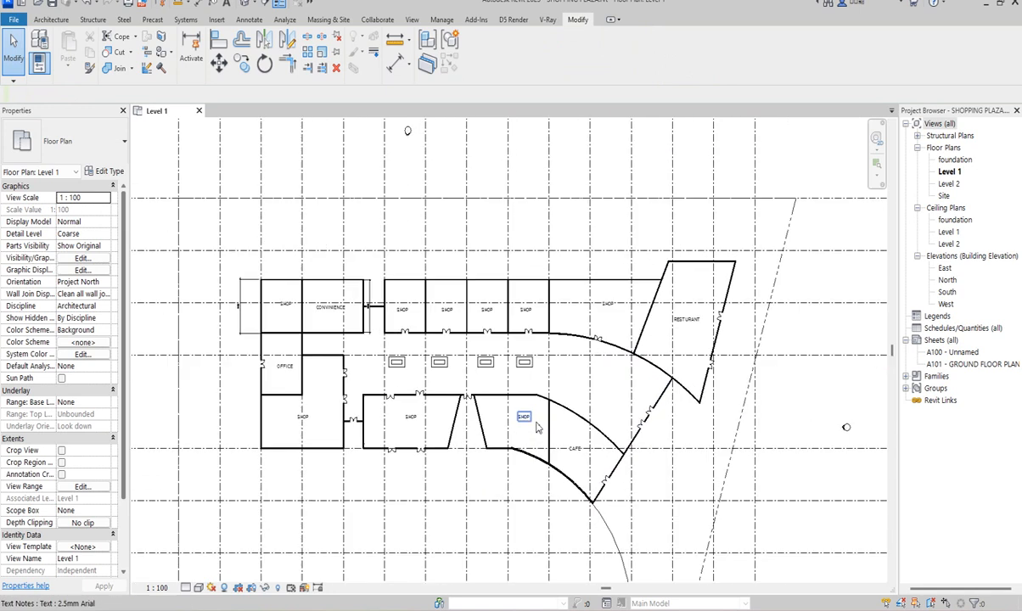
{"action": "scroll", "coordinate": [336, 270], "scroll_direction": "up", "scroll_amount": 2}
{"action": "scroll", "coordinate": [446, 304], "scroll_direction": "down", "scroll_amount": 3}
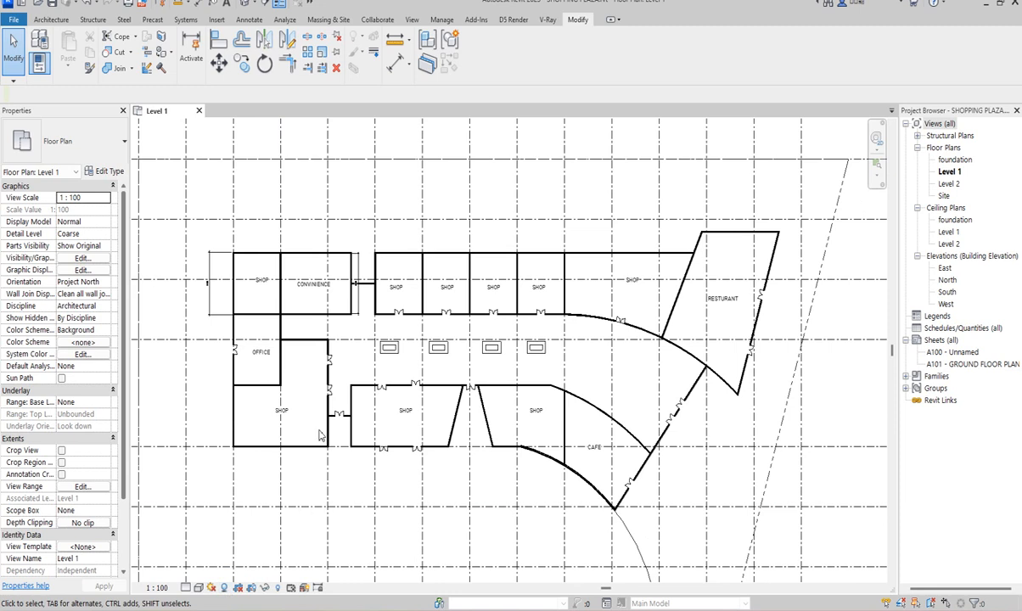
{"action": "scroll", "coordinate": [321, 393], "scroll_direction": "up", "scroll_amount": 5}
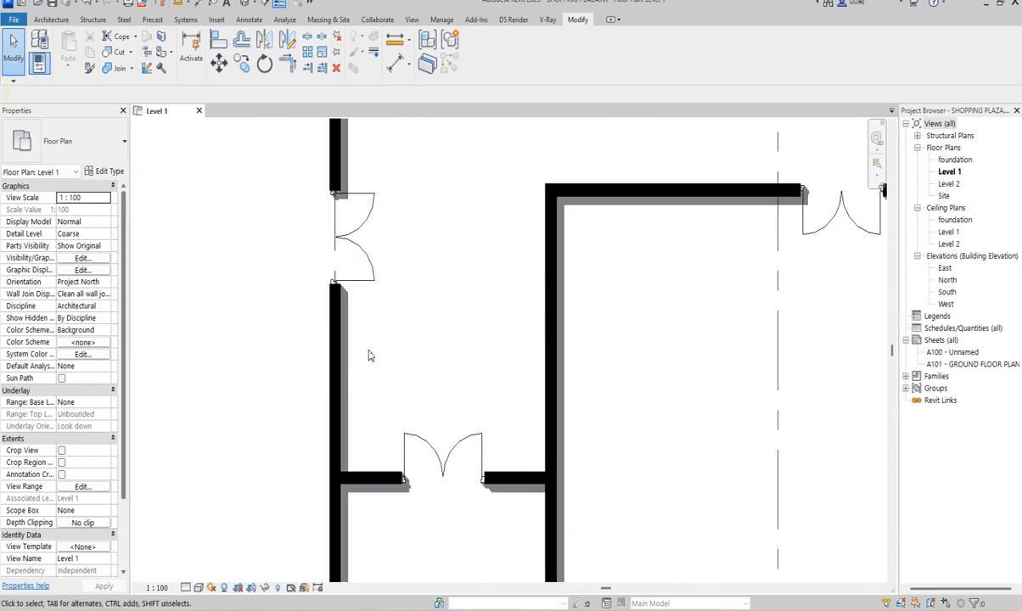
{"action": "scroll", "coordinate": [353, 374], "scroll_direction": "down", "scroll_amount": 5}
{"action": "scroll", "coordinate": [450, 409], "scroll_direction": "down", "scroll_amount": 3}
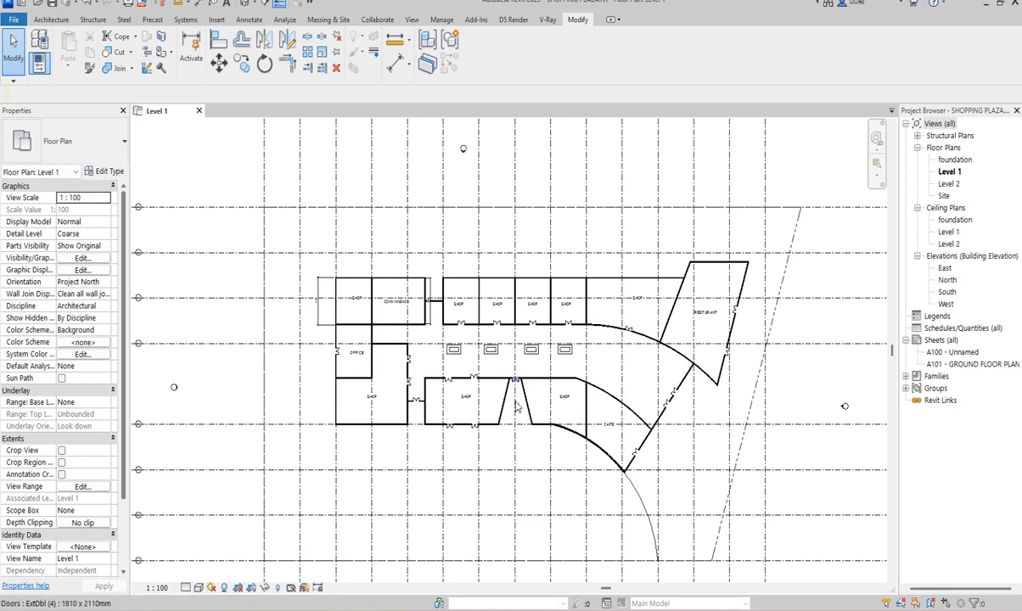
{"action": "scroll", "coordinate": [548, 384], "scroll_direction": "up", "scroll_amount": 4}
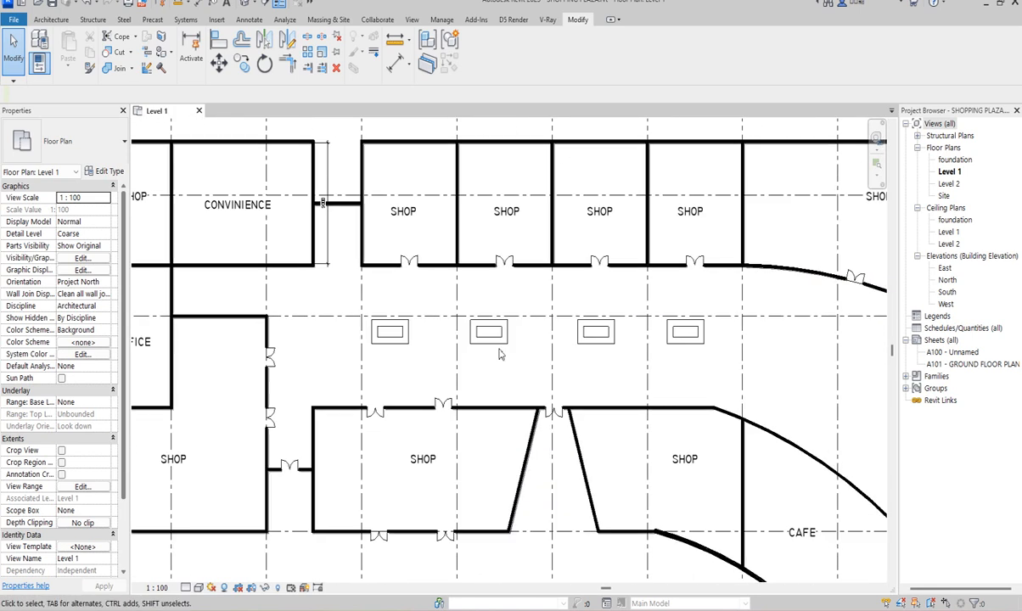
{"action": "scroll", "coordinate": [521, 405], "scroll_direction": "down", "scroll_amount": 2}
{"action": "scroll", "coordinate": [345, 280], "scroll_direction": "up", "scroll_amount": 2}
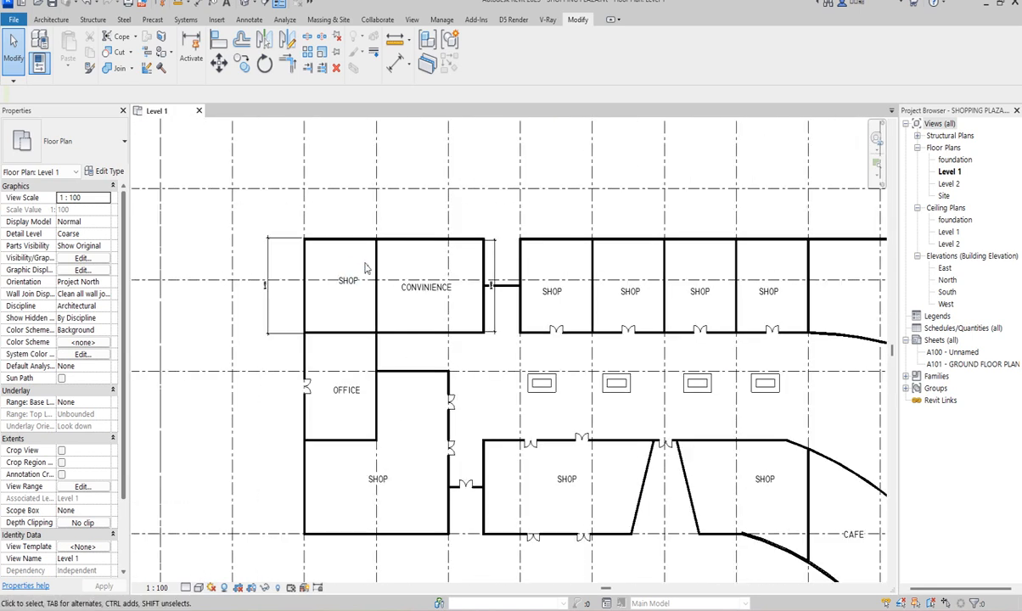
{"action": "scroll", "coordinate": [395, 287], "scroll_direction": "down", "scroll_amount": 2}
{"action": "scroll", "coordinate": [692, 377], "scroll_direction": "down", "scroll_amount": 2}
{"action": "scroll", "coordinate": [693, 377], "scroll_direction": "up", "scroll_amount": 3}
{"action": "scroll", "coordinate": [695, 375], "scroll_direction": "down", "scroll_amount": 2}
{"action": "scroll", "coordinate": [697, 375], "scroll_direction": "down", "scroll_amount": 2}
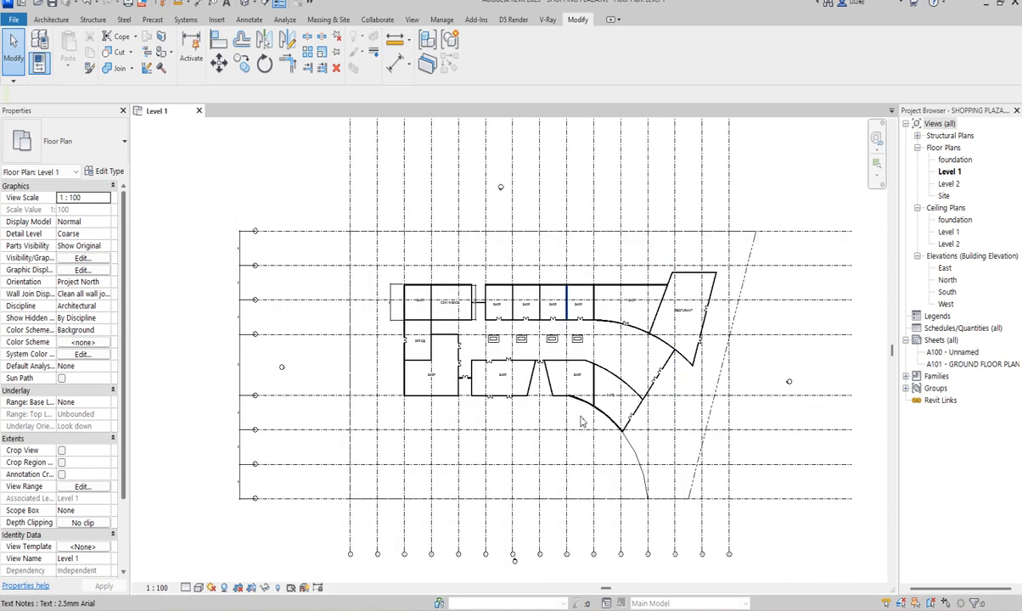
Hide the whole grid category in the Level 1 floor plan view
{"action": "left_click", "coordinate": [713, 337]}
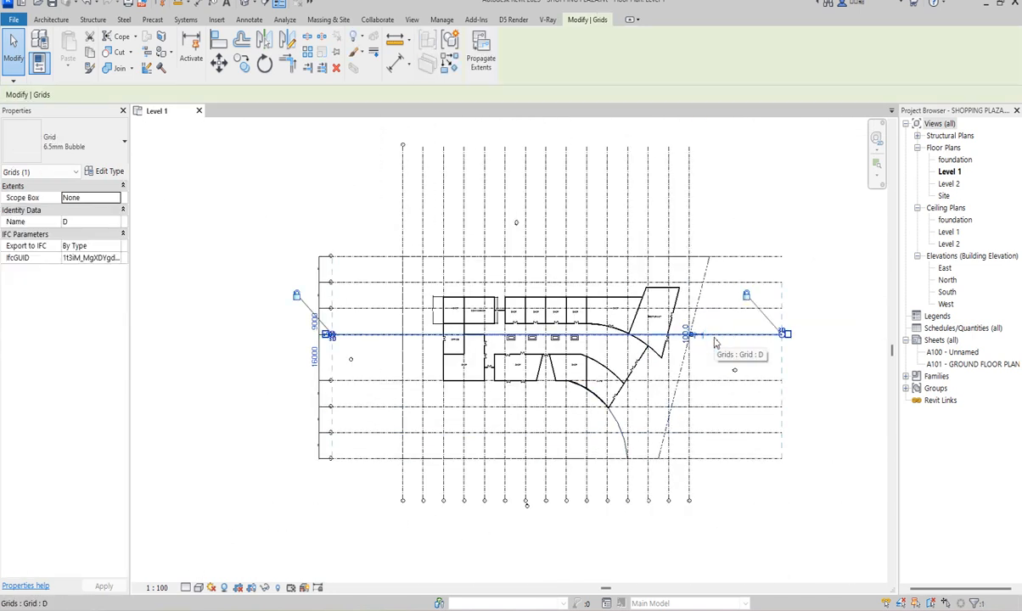
{"action": "right_click", "coordinate": [714, 340]}
{"action": "mouse_move", "coordinate": [771, 381]}
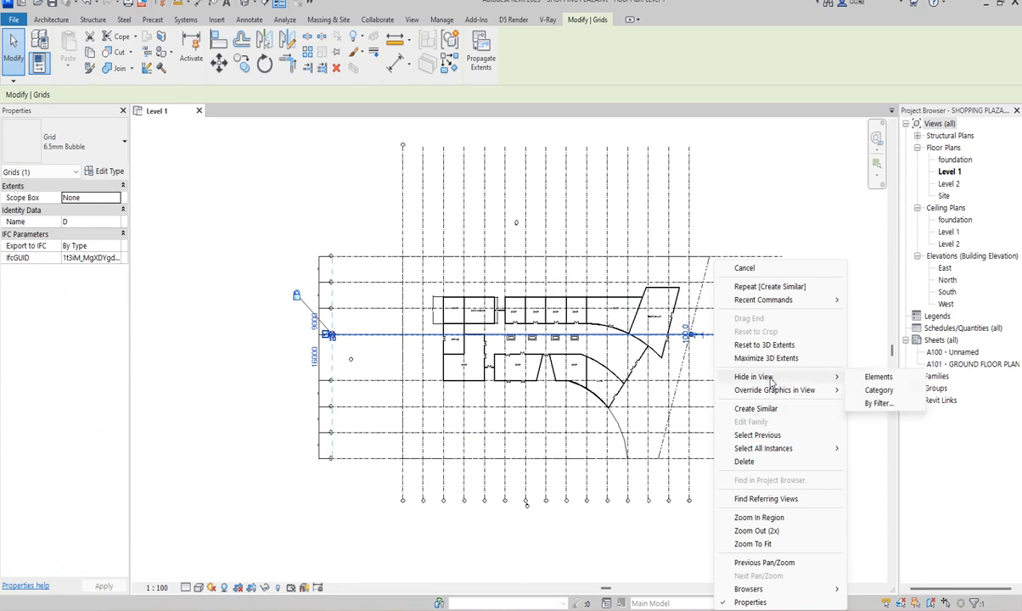
{"action": "left_click", "coordinate": [878, 390]}
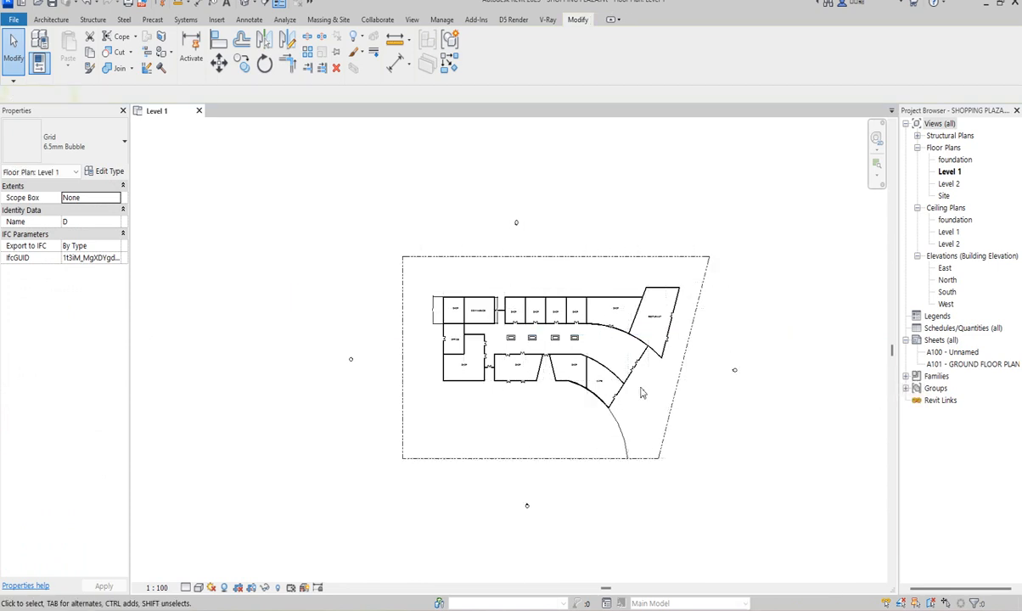
Move the vertical dimension beside the CONVINIENCE room west, placing it just inside the room's east wall
{"action": "scroll", "coordinate": [465, 311], "scroll_direction": "up", "scroll_amount": 4}
{"action": "scroll", "coordinate": [465, 311], "scroll_direction": "up", "scroll_amount": 2}
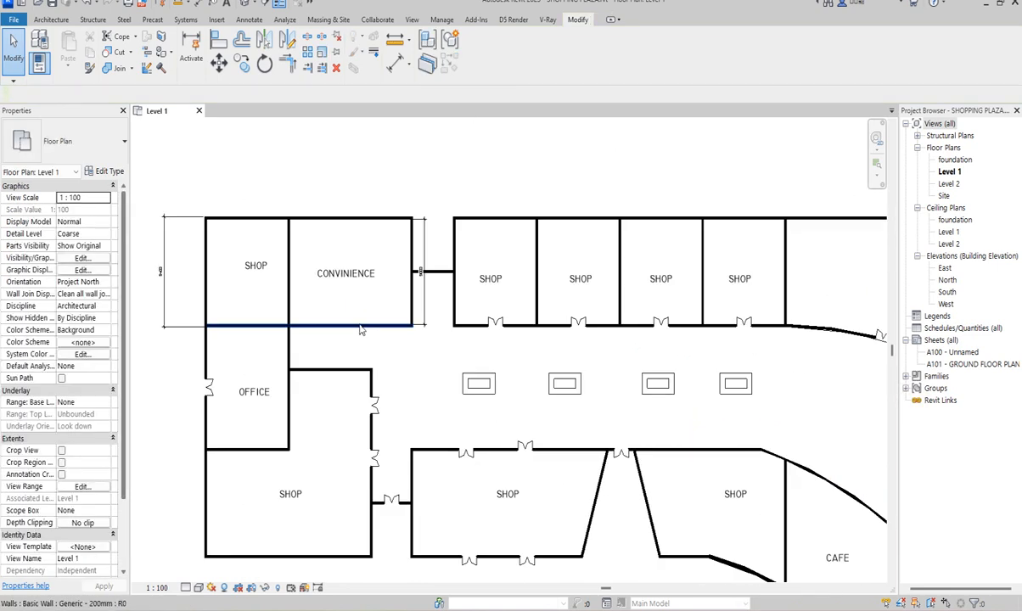
{"action": "scroll", "coordinate": [419, 302], "scroll_direction": "up", "scroll_amount": 3}
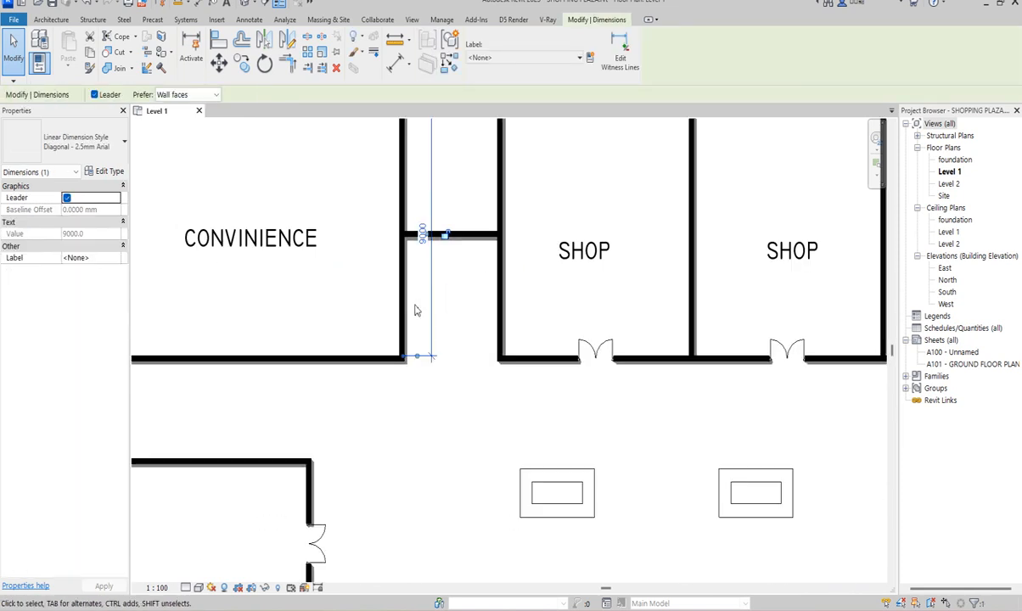
{"action": "left_click_drag", "start_coordinate": [432, 299], "coordinate": [352, 314]}
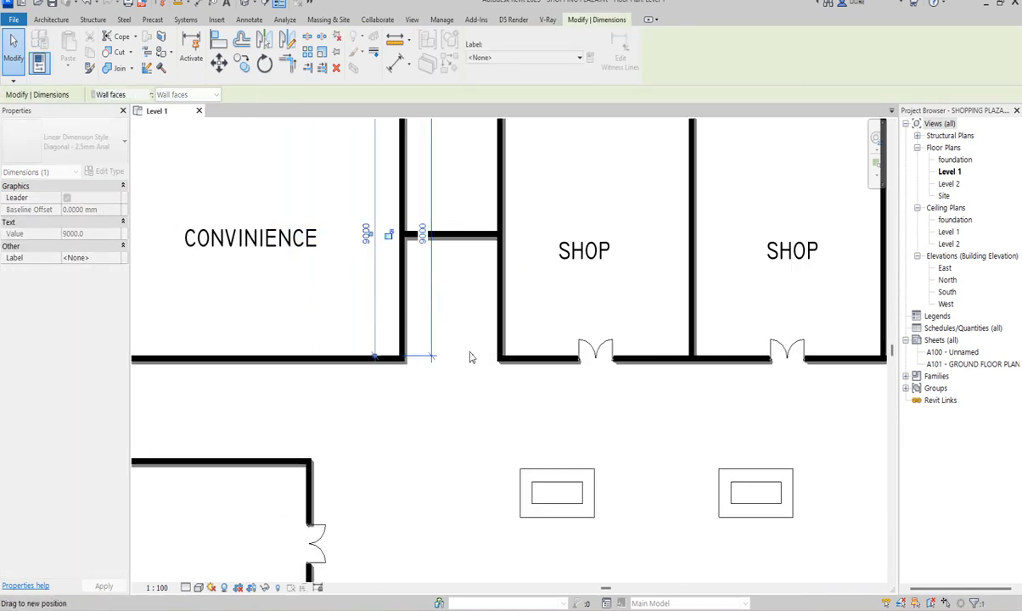
Copy the westernmost double-rectangle detail from the corridor into each of the four small upper-row shops, with multiple copies enabled
{"action": "scroll", "coordinate": [485, 376], "scroll_direction": "down", "scroll_amount": 5}
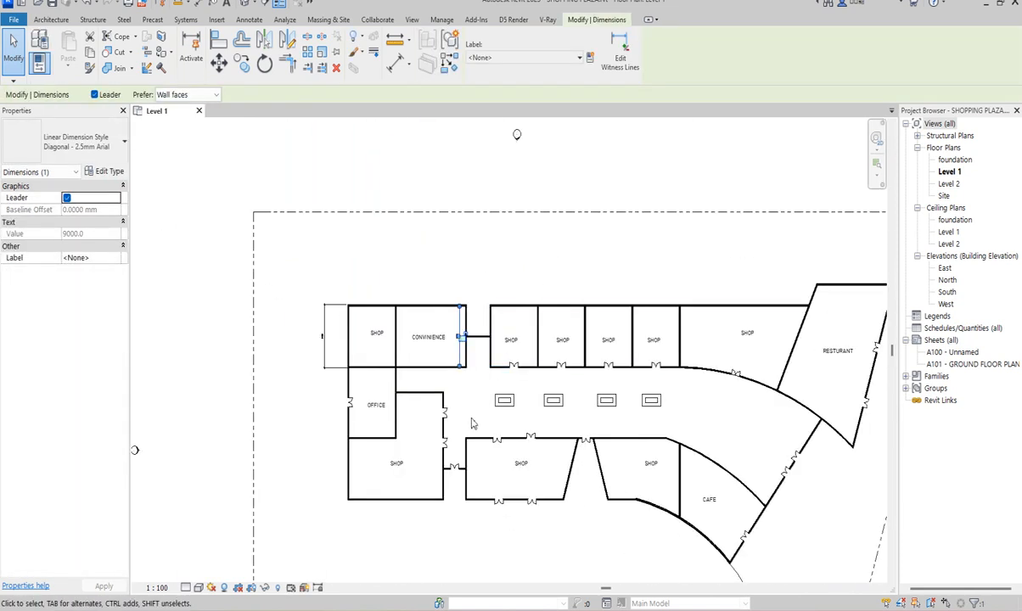
{"action": "scroll", "coordinate": [481, 424], "scroll_direction": "up", "scroll_amount": 2}
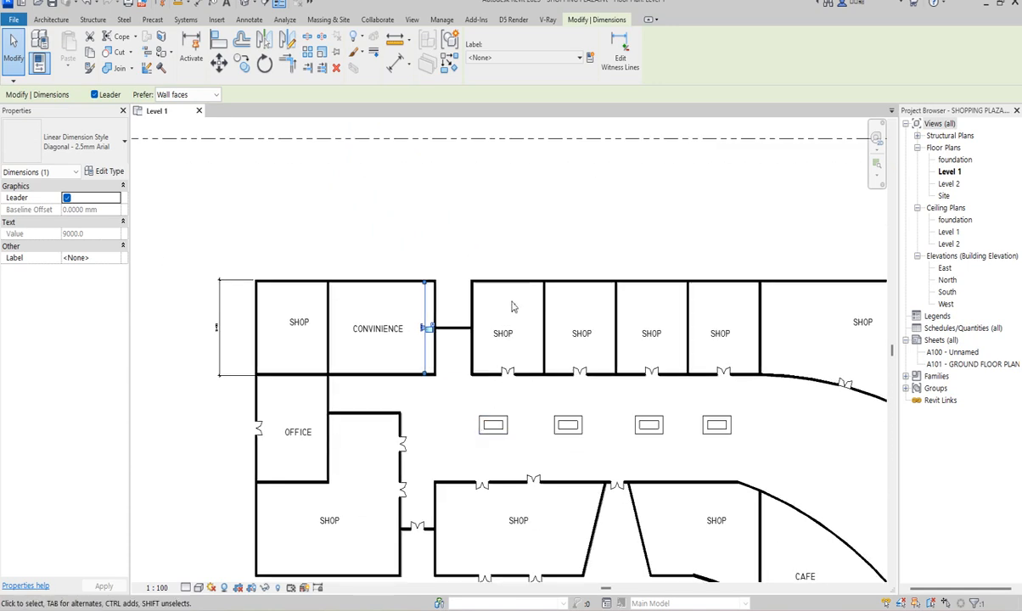
{"action": "scroll", "coordinate": [481, 392], "scroll_direction": "up", "scroll_amount": 2}
{"action": "scroll", "coordinate": [445, 429], "scroll_direction": "up", "scroll_amount": 2}
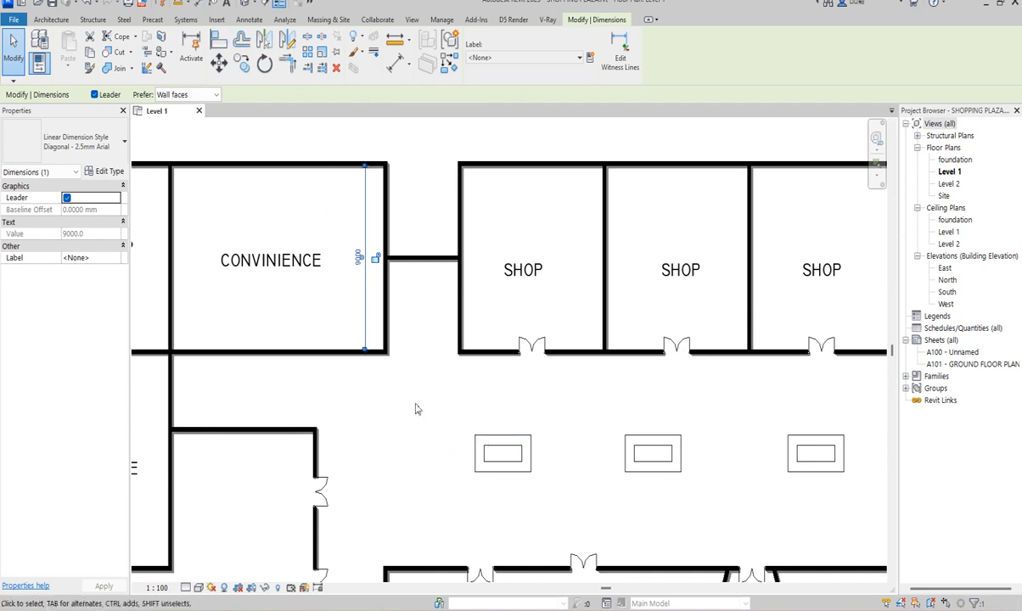
{"action": "left_click_drag", "start_coordinate": [439, 402], "coordinate": [554, 512]}
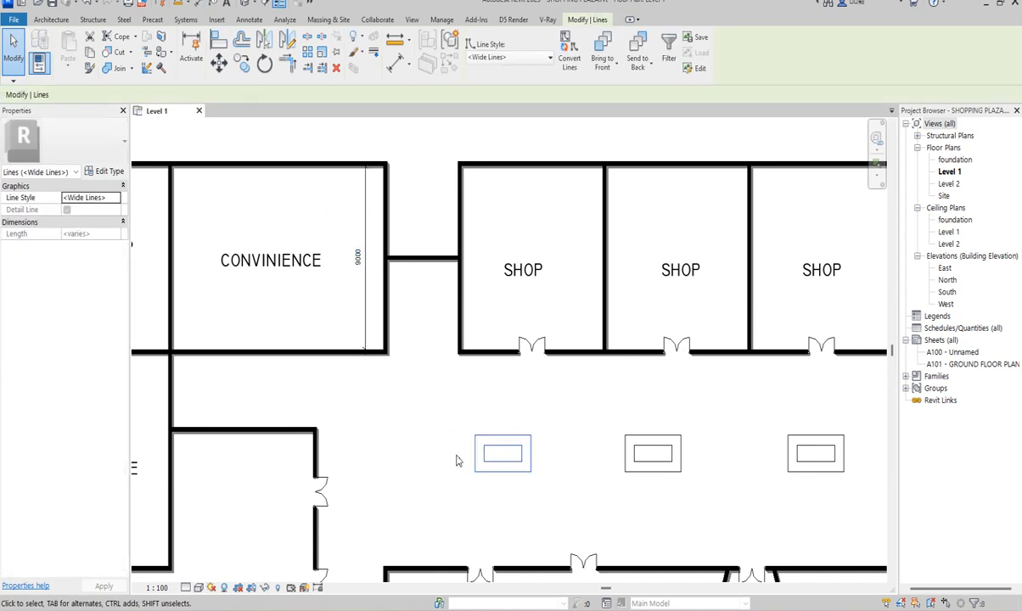
{"action": "left_click", "coordinate": [242, 64]}
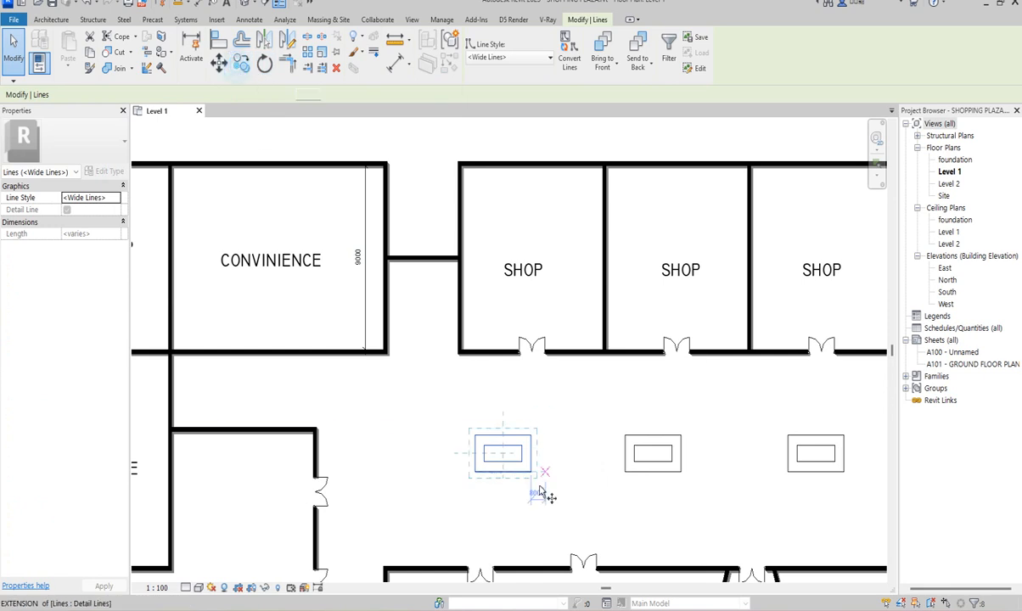
{"action": "left_click", "coordinate": [503, 455]}
{"action": "scroll", "coordinate": [531, 236], "scroll_direction": "up", "scroll_amount": 2}
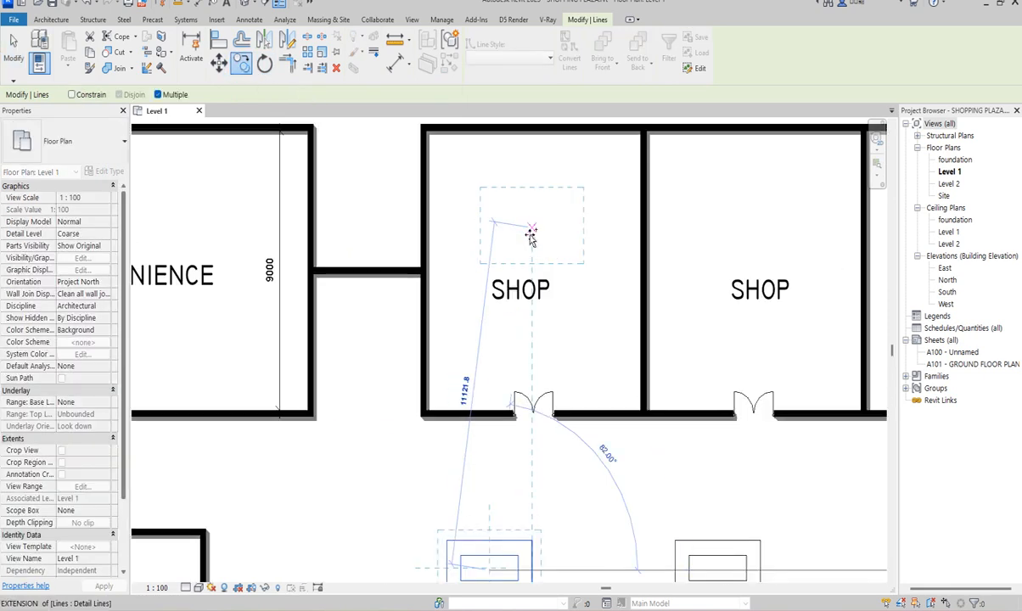
{"action": "left_click", "coordinate": [526, 231]}
{"action": "scroll", "coordinate": [528, 340], "scroll_direction": "down", "scroll_amount": 3}
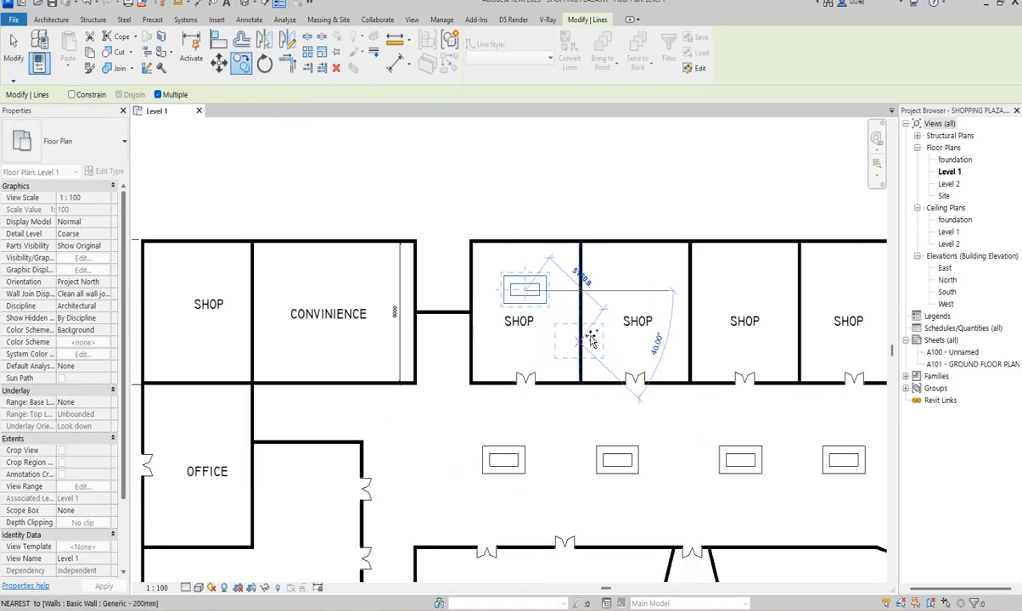
{"action": "left_click", "coordinate": [632, 282]}
{"action": "left_click", "coordinate": [737, 287]}
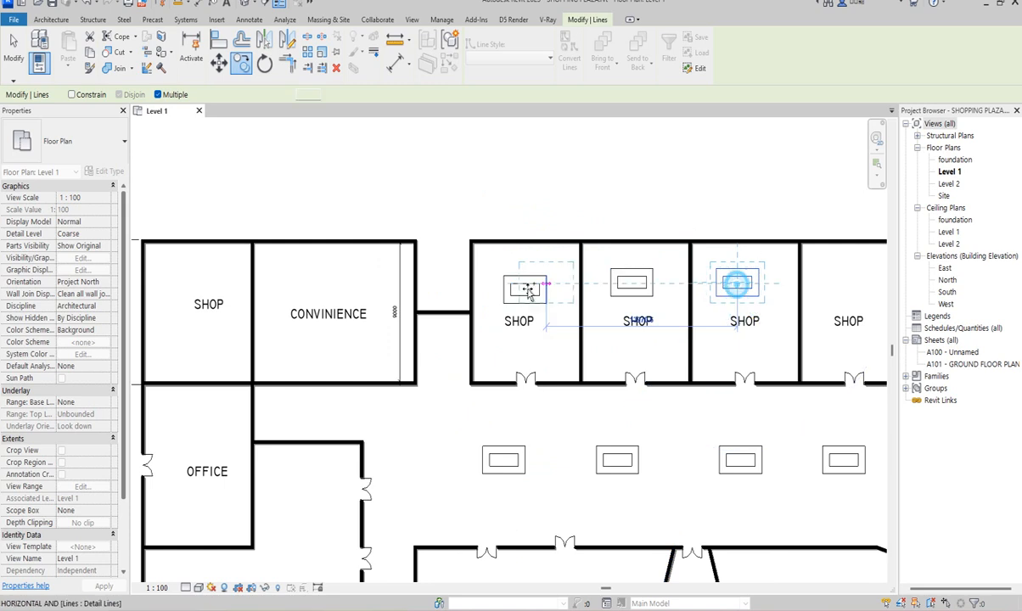
{"action": "scroll", "coordinate": [524, 291], "scroll_direction": "down", "scroll_amount": 3}
{"action": "left_click", "coordinate": [685, 289]}
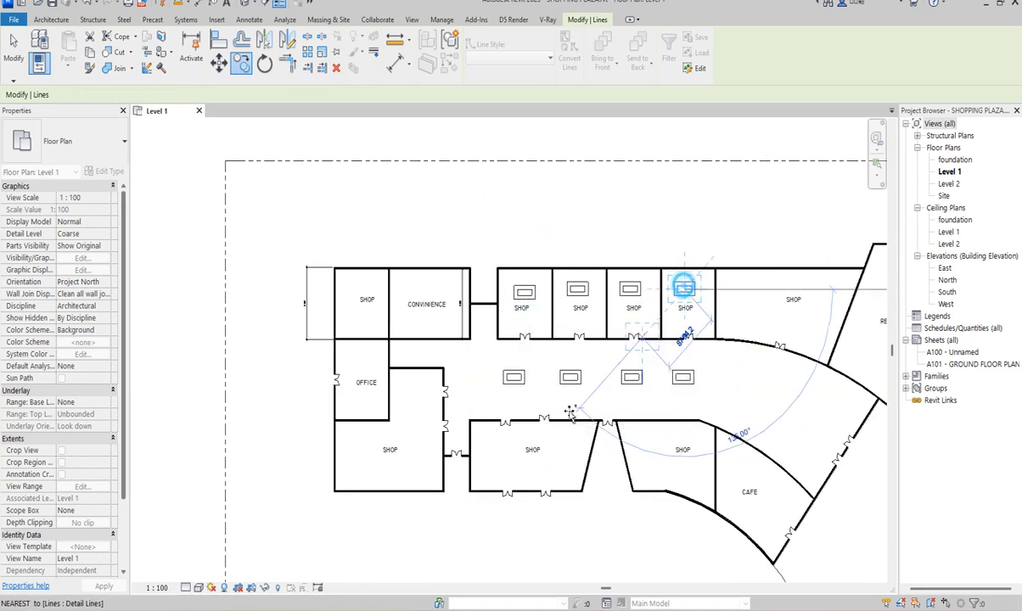
Place two copies of the double-rectangle detail in the lower-row middle shop and three in the L-shaped shop beside the office
{"action": "scroll", "coordinate": [503, 466], "scroll_direction": "up", "scroll_amount": 2}
{"action": "left_click", "coordinate": [497, 469]}
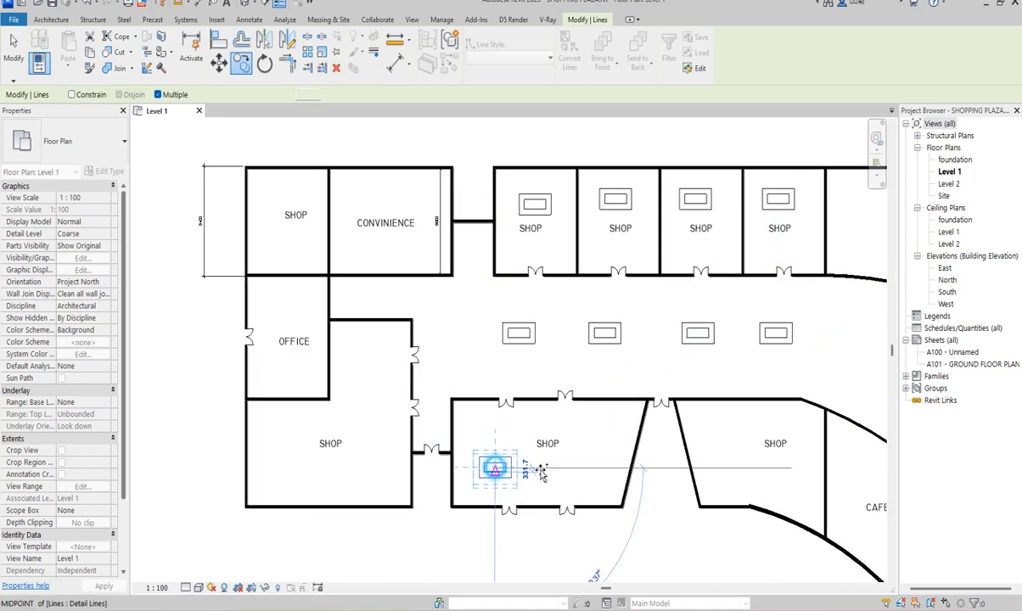
{"action": "left_click", "coordinate": [577, 470]}
{"action": "left_click", "coordinate": [298, 469]}
{"action": "left_click", "coordinate": [370, 469]}
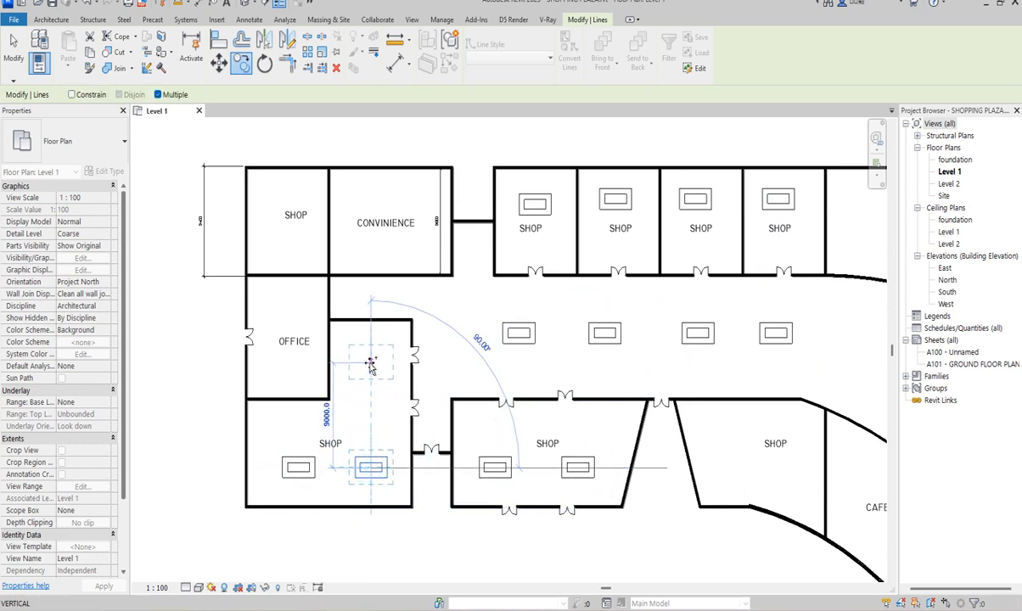
{"action": "left_click", "coordinate": [370, 374]}
Place two more copies of the detail in the large shop beside the restaurant and one in the shop west of the cafe
{"action": "scroll", "coordinate": [415, 426], "scroll_direction": "down", "scroll_amount": 3}
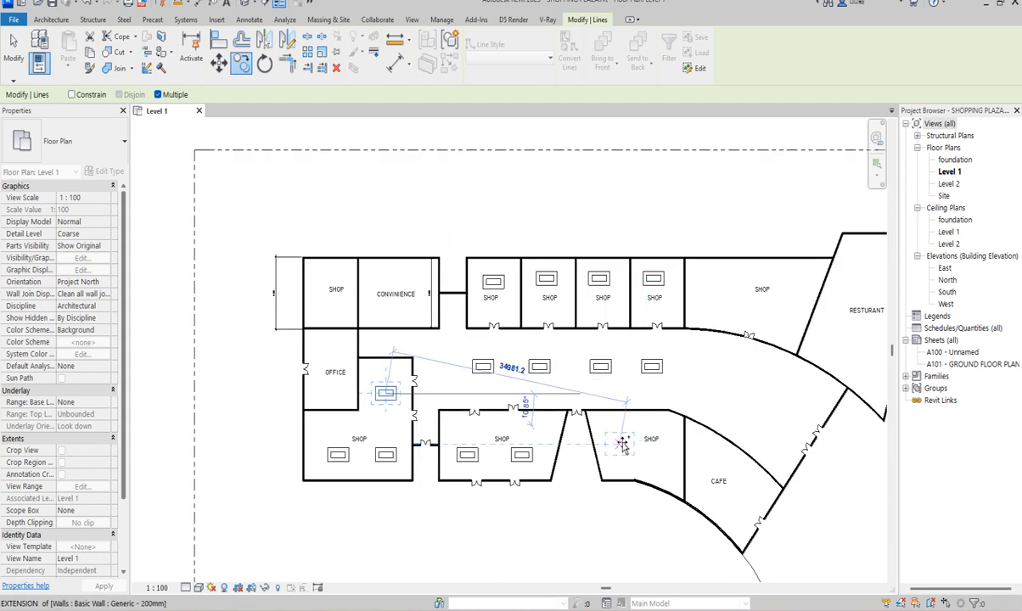
{"action": "scroll", "coordinate": [619, 444], "scroll_direction": "up", "scroll_amount": 2}
{"action": "left_click", "coordinate": [771, 244]}
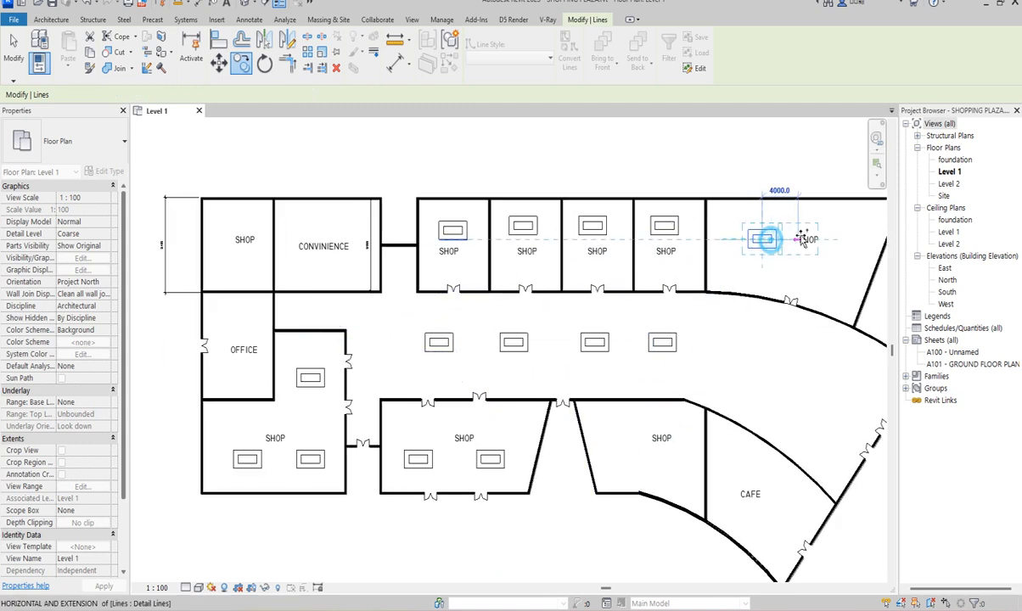
{"action": "left_click", "coordinate": [840, 237]}
{"action": "scroll", "coordinate": [619, 379], "scroll_direction": "down", "scroll_amount": 5}
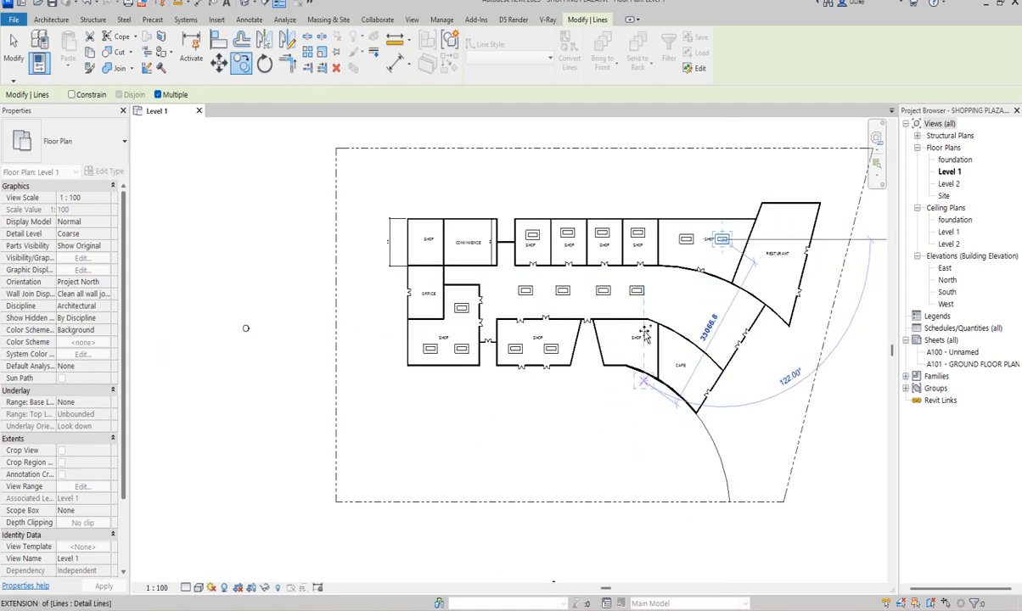
{"action": "scroll", "coordinate": [597, 338], "scroll_direction": "up", "scroll_amount": 3}
{"action": "scroll", "coordinate": [605, 349], "scroll_direction": "up", "scroll_amount": 1}
{"action": "scroll", "coordinate": [656, 376], "scroll_direction": "down", "scroll_amount": 2}
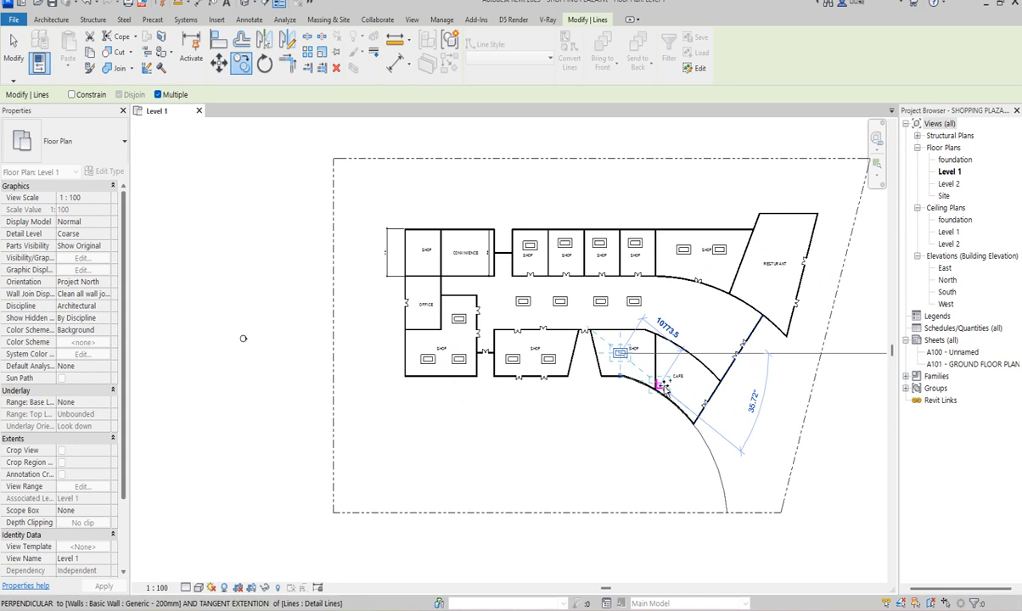
{"action": "key", "text": "Escape"}
Review the whole floor plan, checking the double-rectangle details in the shops and corridor against the room labels and walls
{"action": "scroll", "coordinate": [714, 342], "scroll_direction": "down", "scroll_amount": 1}
{"action": "scroll", "coordinate": [726, 323], "scroll_direction": "up", "scroll_amount": 2}
{"action": "scroll", "coordinate": [726, 323], "scroll_direction": "up", "scroll_amount": 1}
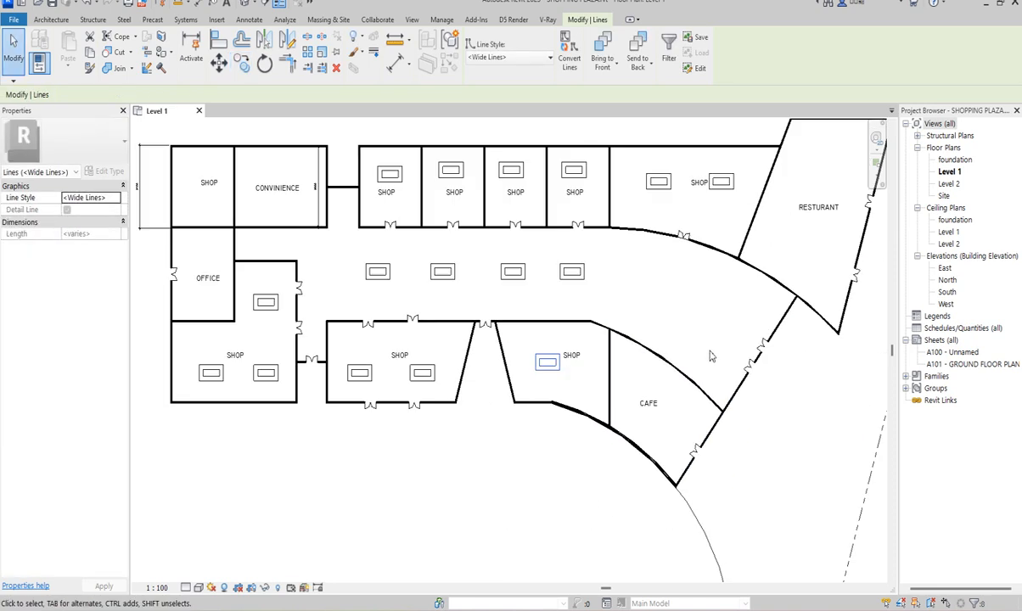
{"action": "scroll", "coordinate": [711, 353], "scroll_direction": "down", "scroll_amount": 2}
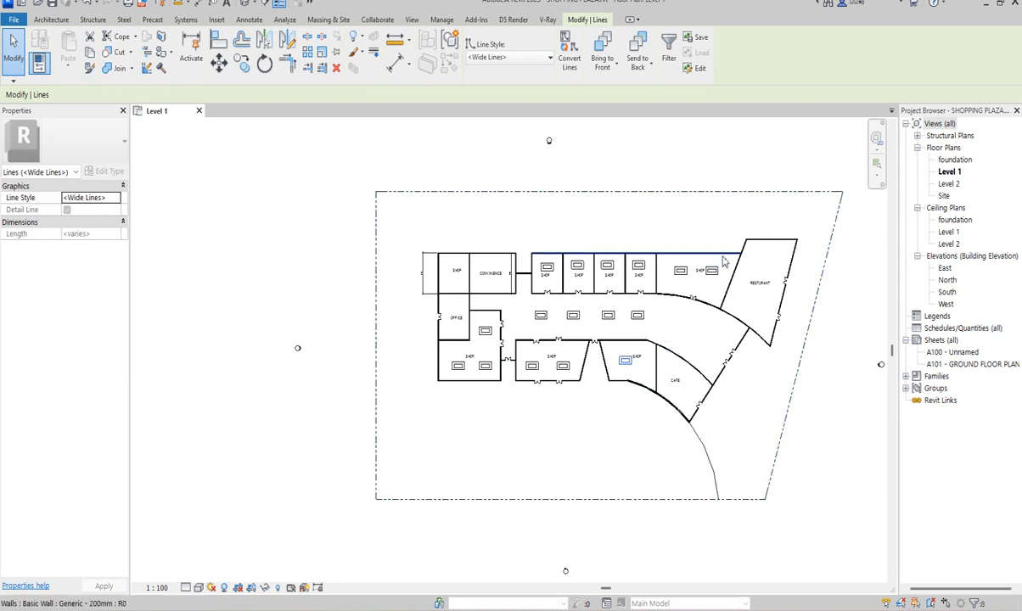
{"action": "scroll", "coordinate": [724, 257], "scroll_direction": "up", "scroll_amount": 3}
{"action": "scroll", "coordinate": [485, 317], "scroll_direction": "up", "scroll_amount": 4}
{"action": "scroll", "coordinate": [616, 369], "scroll_direction": "down", "scroll_amount": 3}
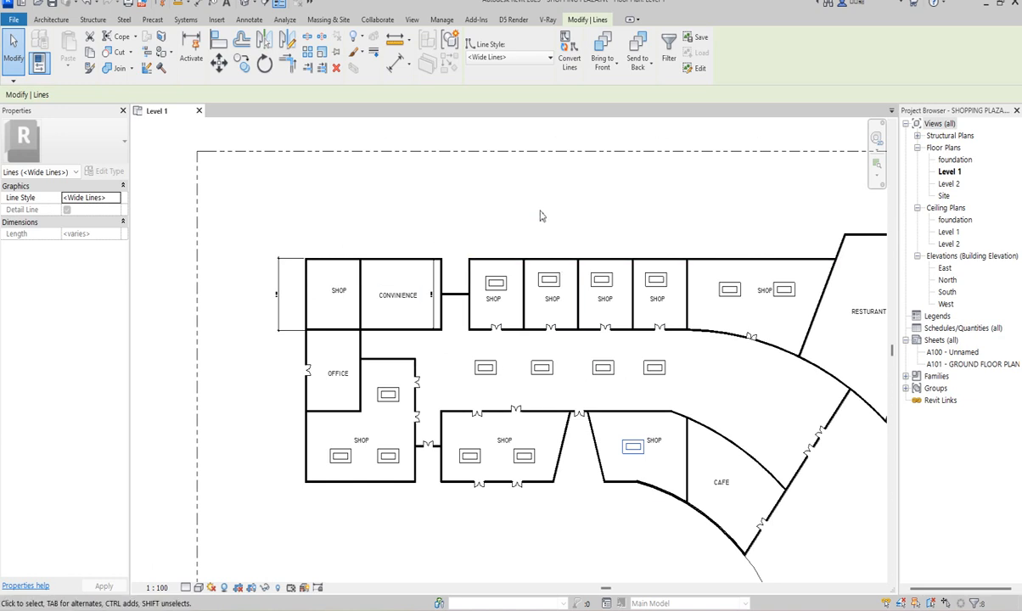
{"action": "mouse_move", "coordinate": [439, 604]}
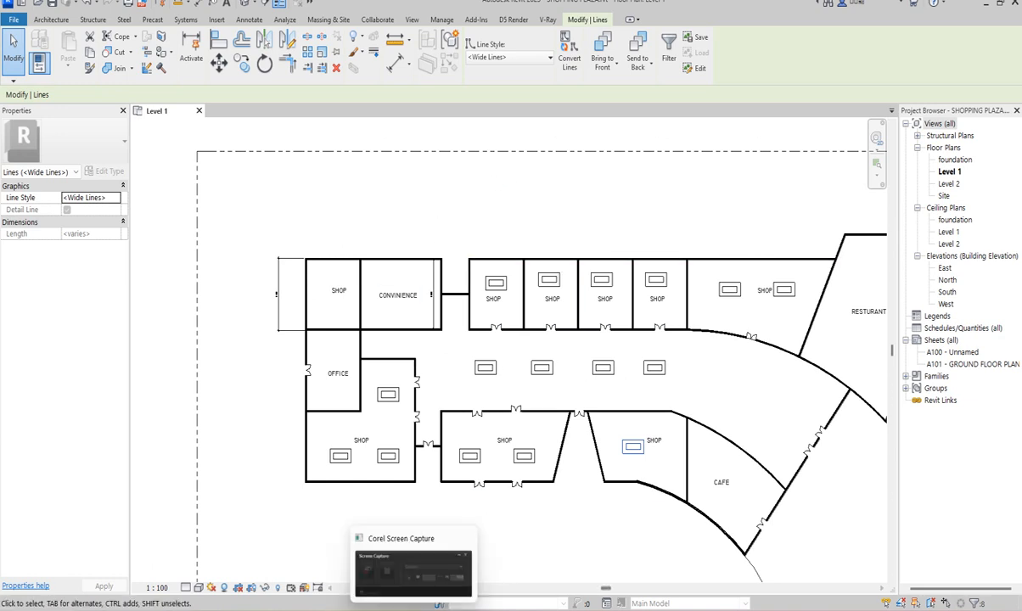